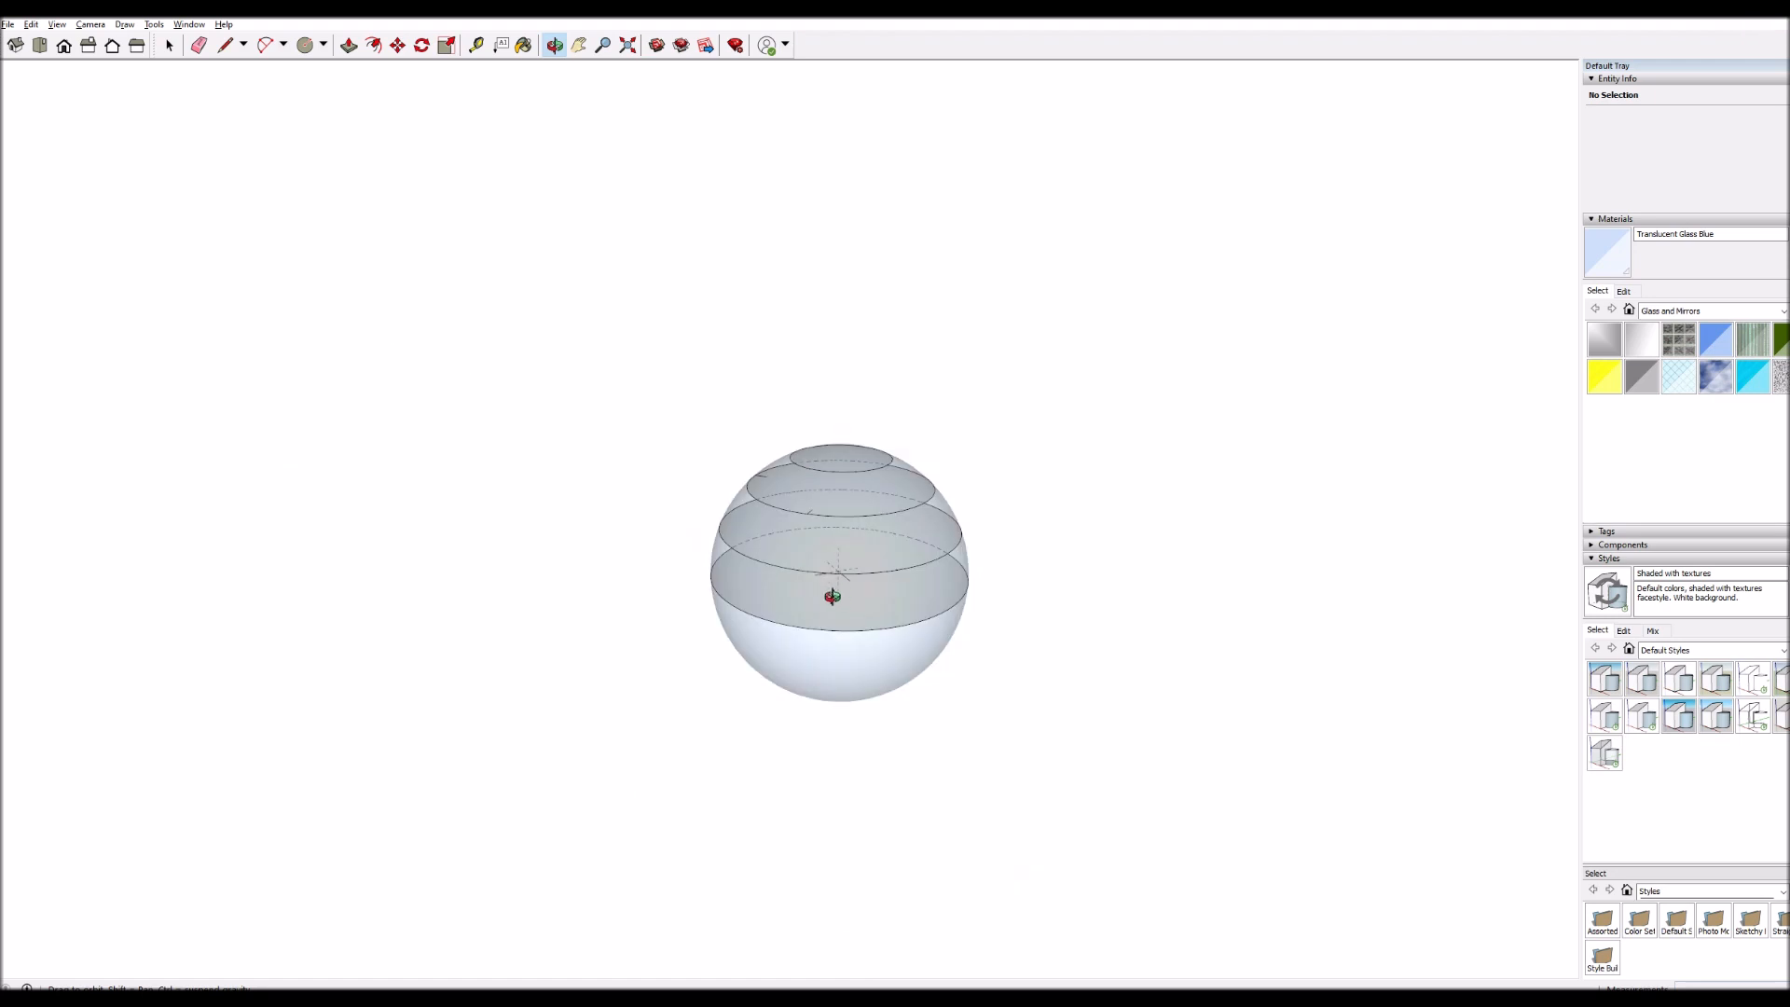
- Examine the translucent sphere and its four horizontal discs from above and from the side
left_click_drag(802, 589, 1068, 685)
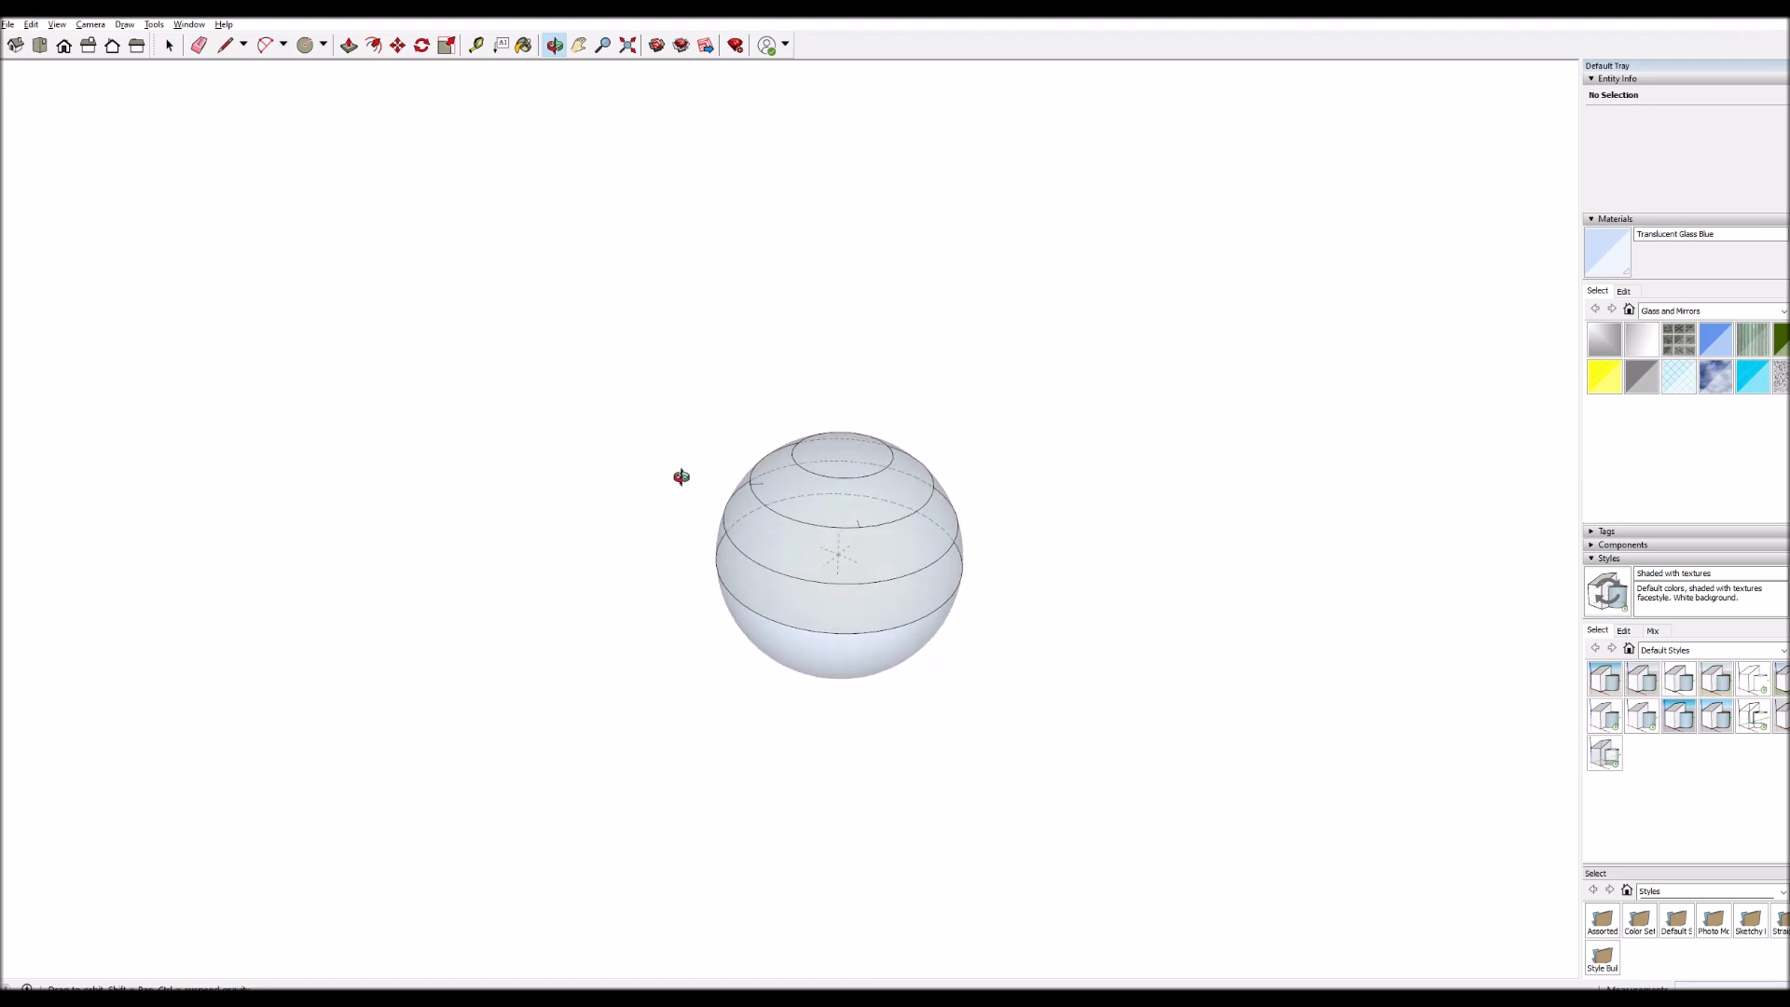
left_click_drag(878, 624, 504, 619)
scroll(772, 607, "up", 4)
left_click_drag(854, 671, 1124, 718)
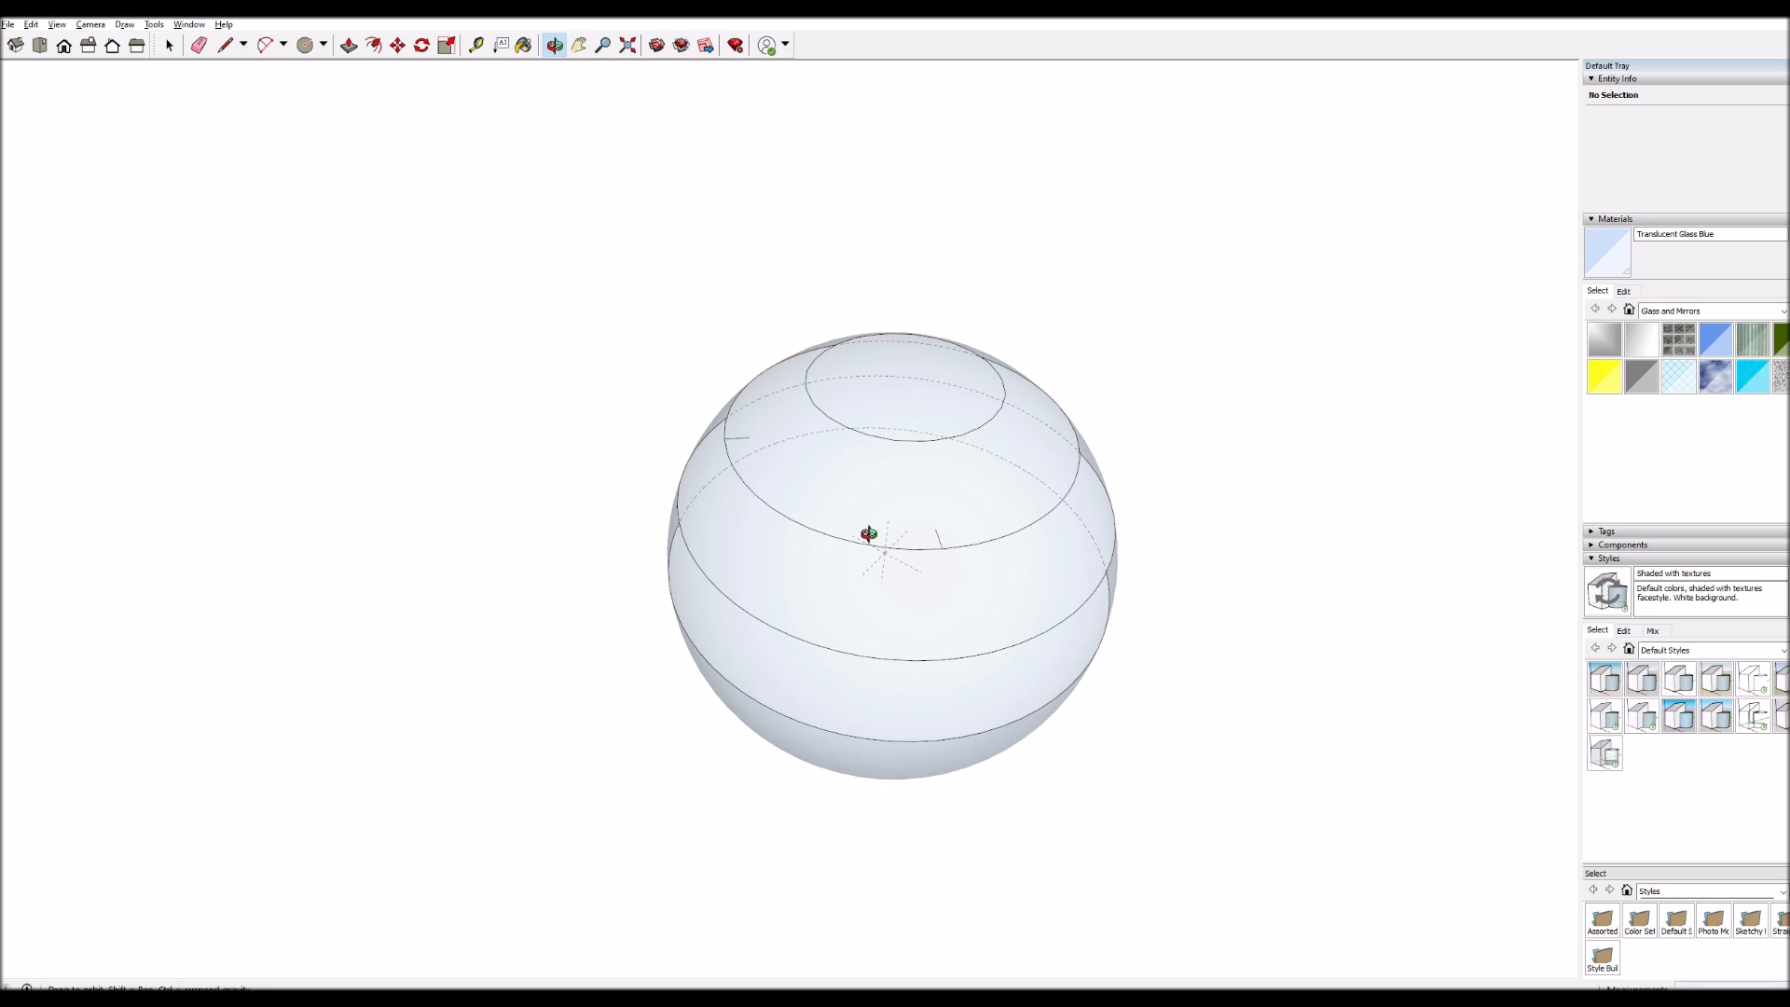
mouse_move(839, 655)
left_mouse_down()
mouse_move(875, 611)
mouse_move(892, 460)
mouse_move(887, 476)
left_mouse_up()
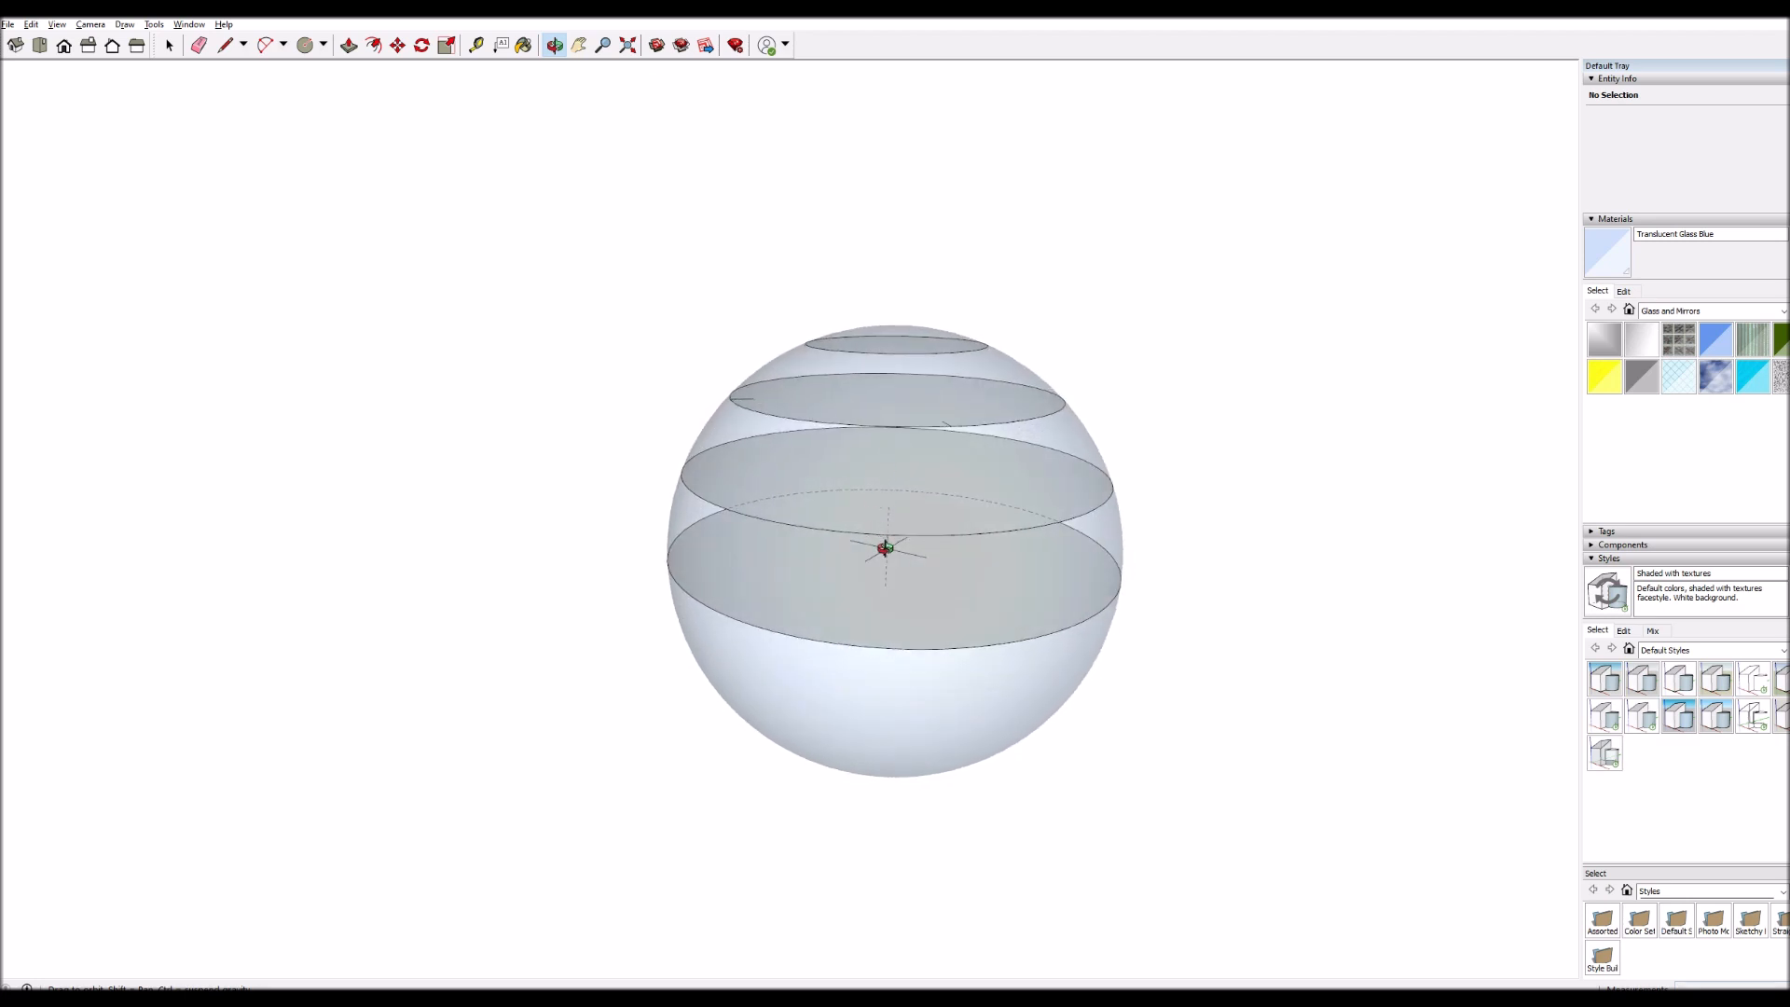
left_click_drag(1062, 550, 347, 567)
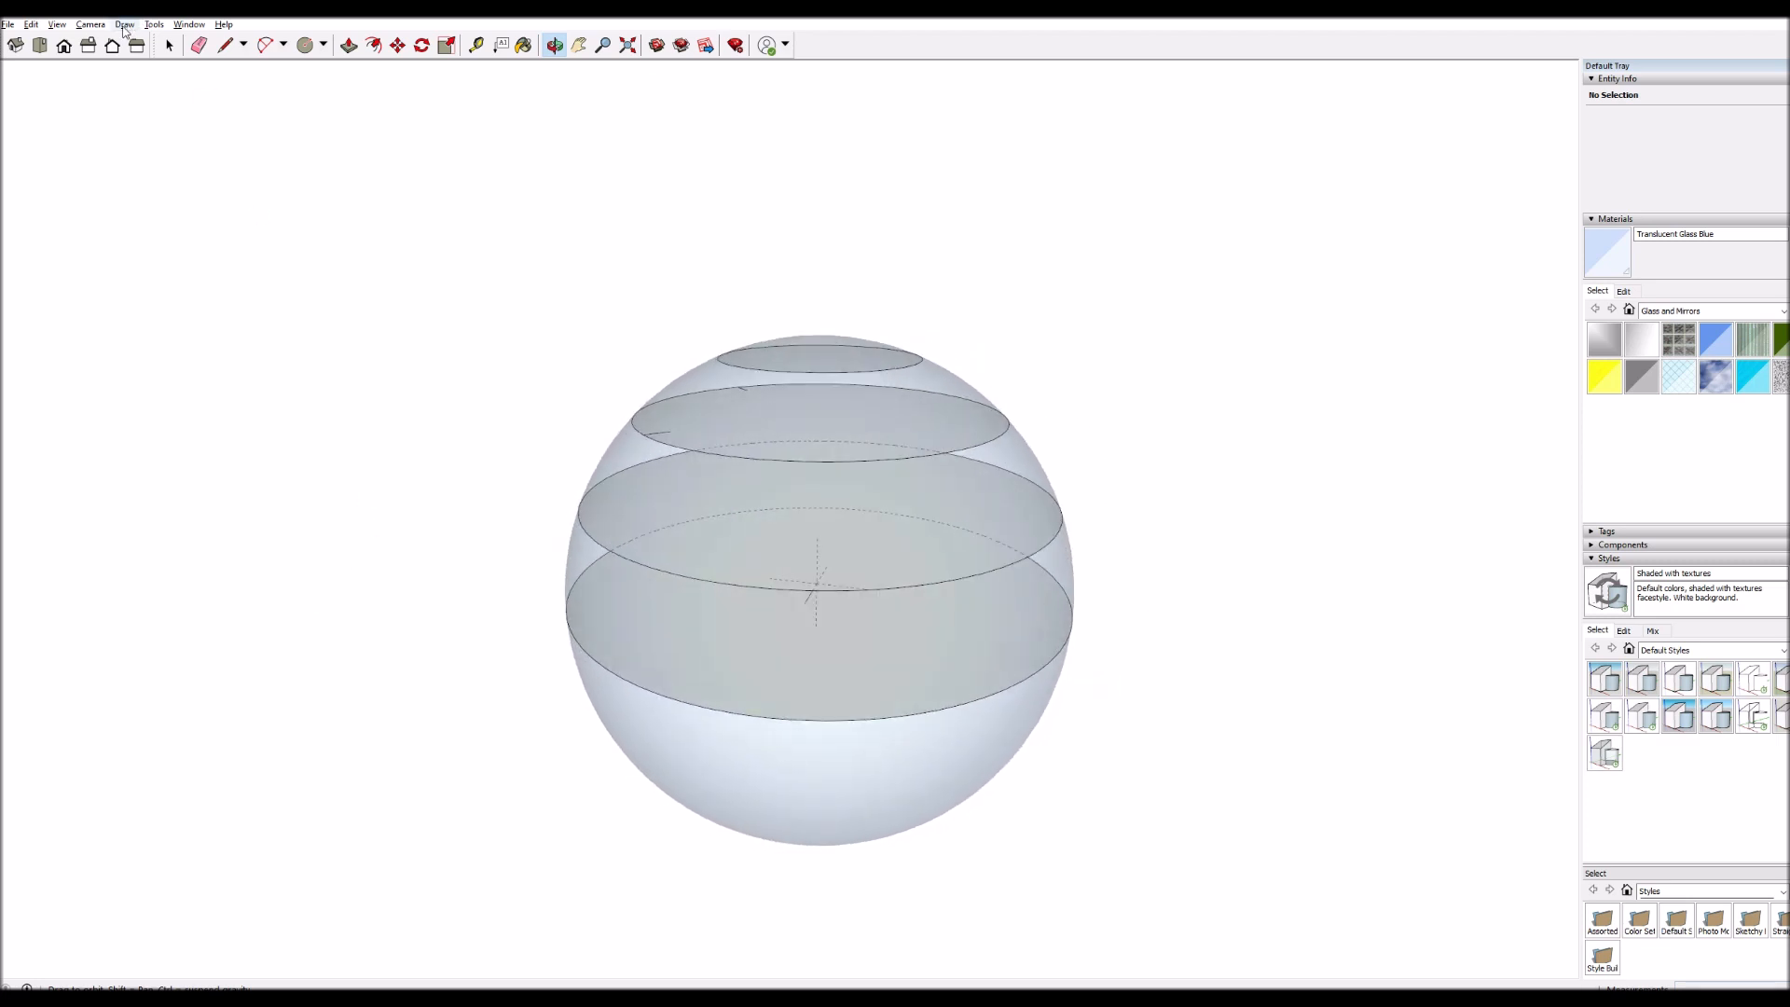
left_click(154, 24)
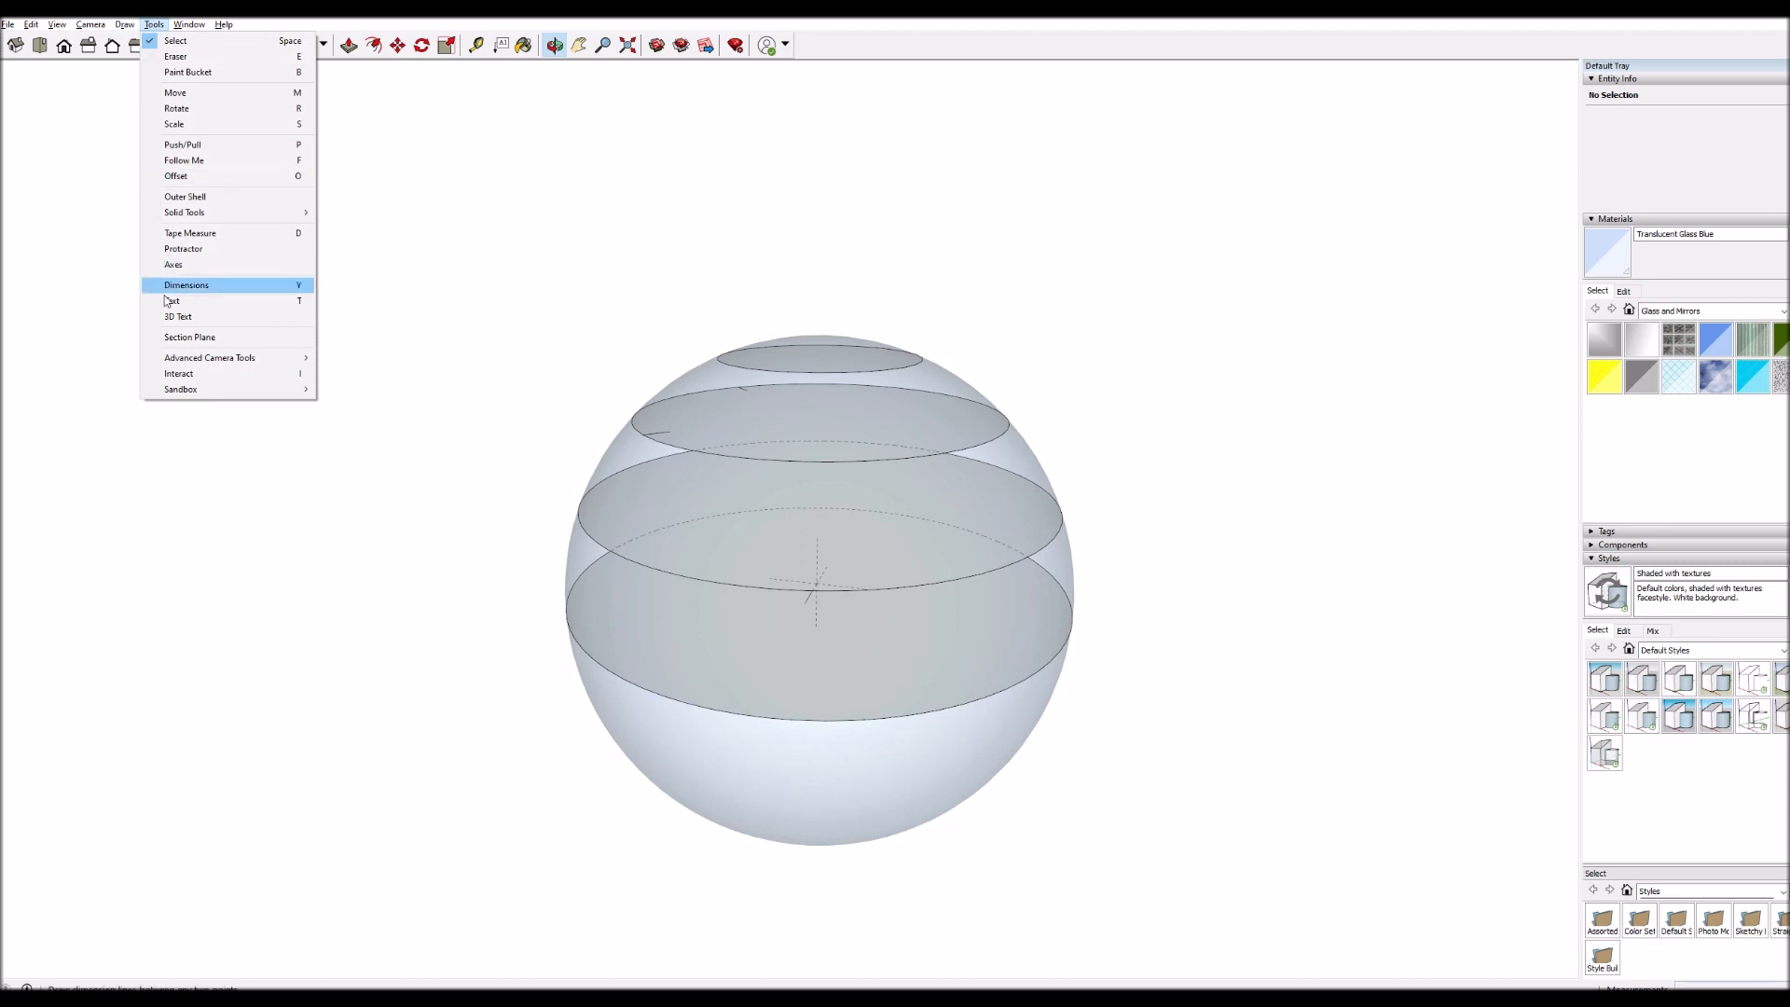
left_click(170, 338)
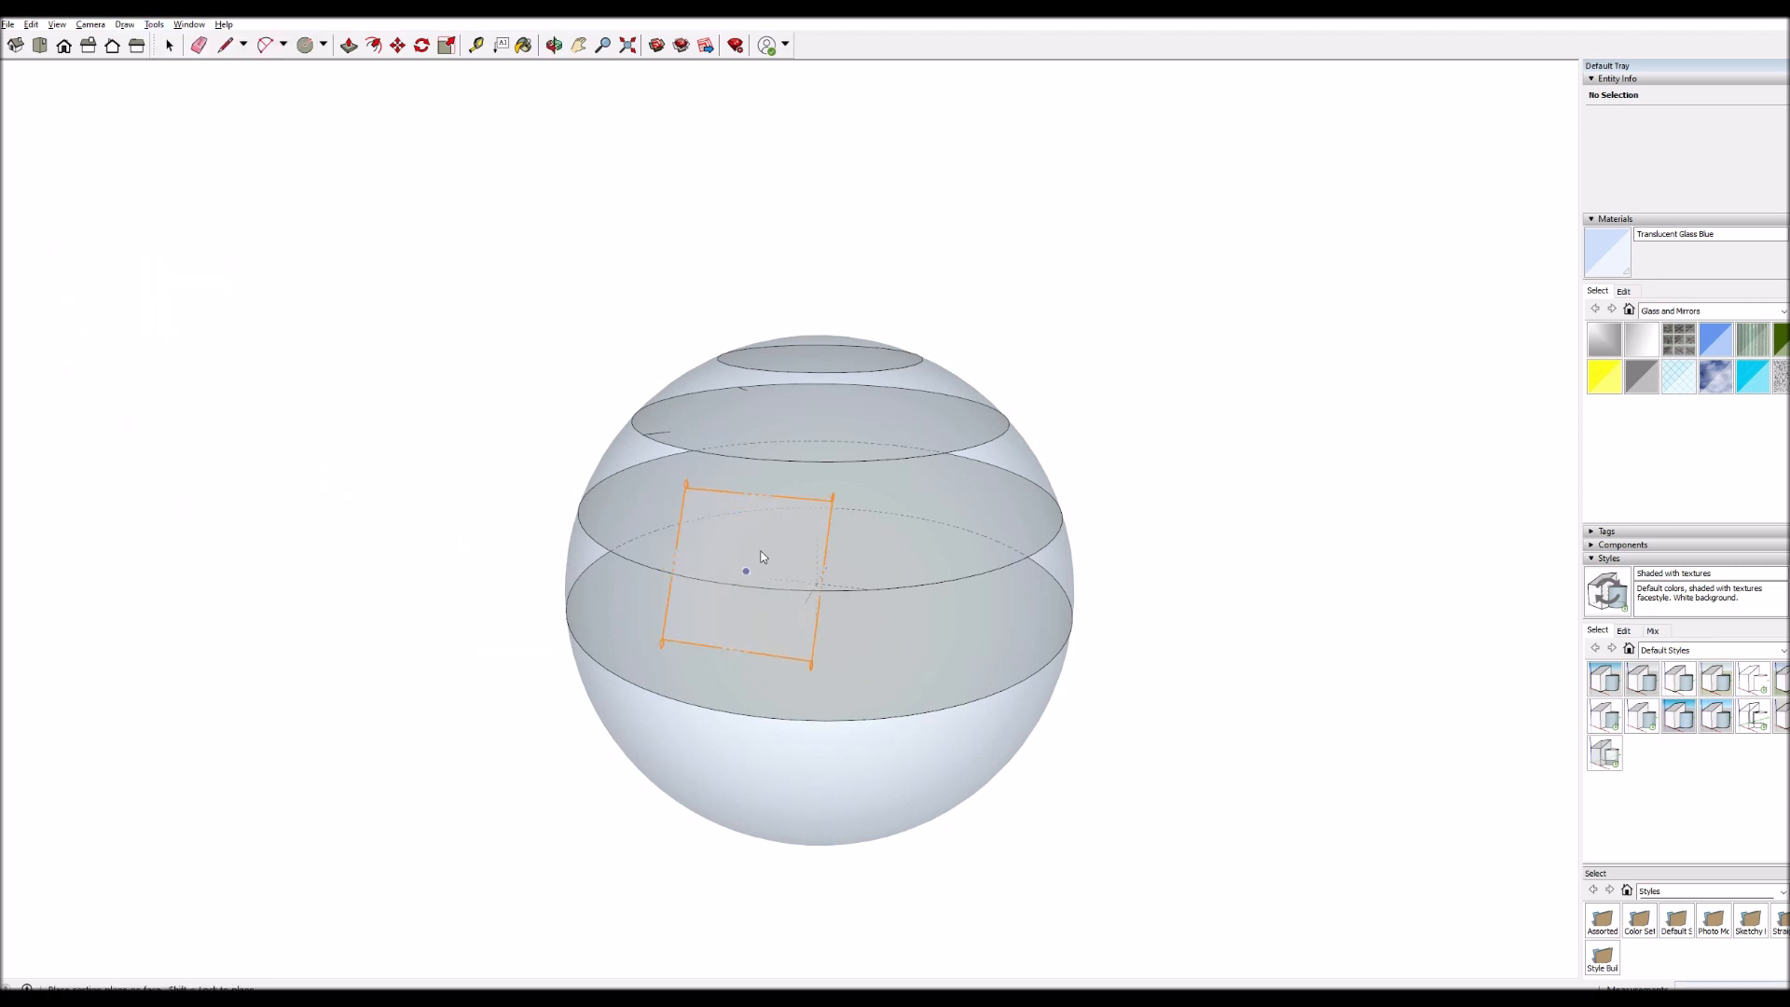
key("space")
- Open the sphere group and place a vertical section plane through the sphere's centre, keeping the default name and symbol
double_click(843, 535)
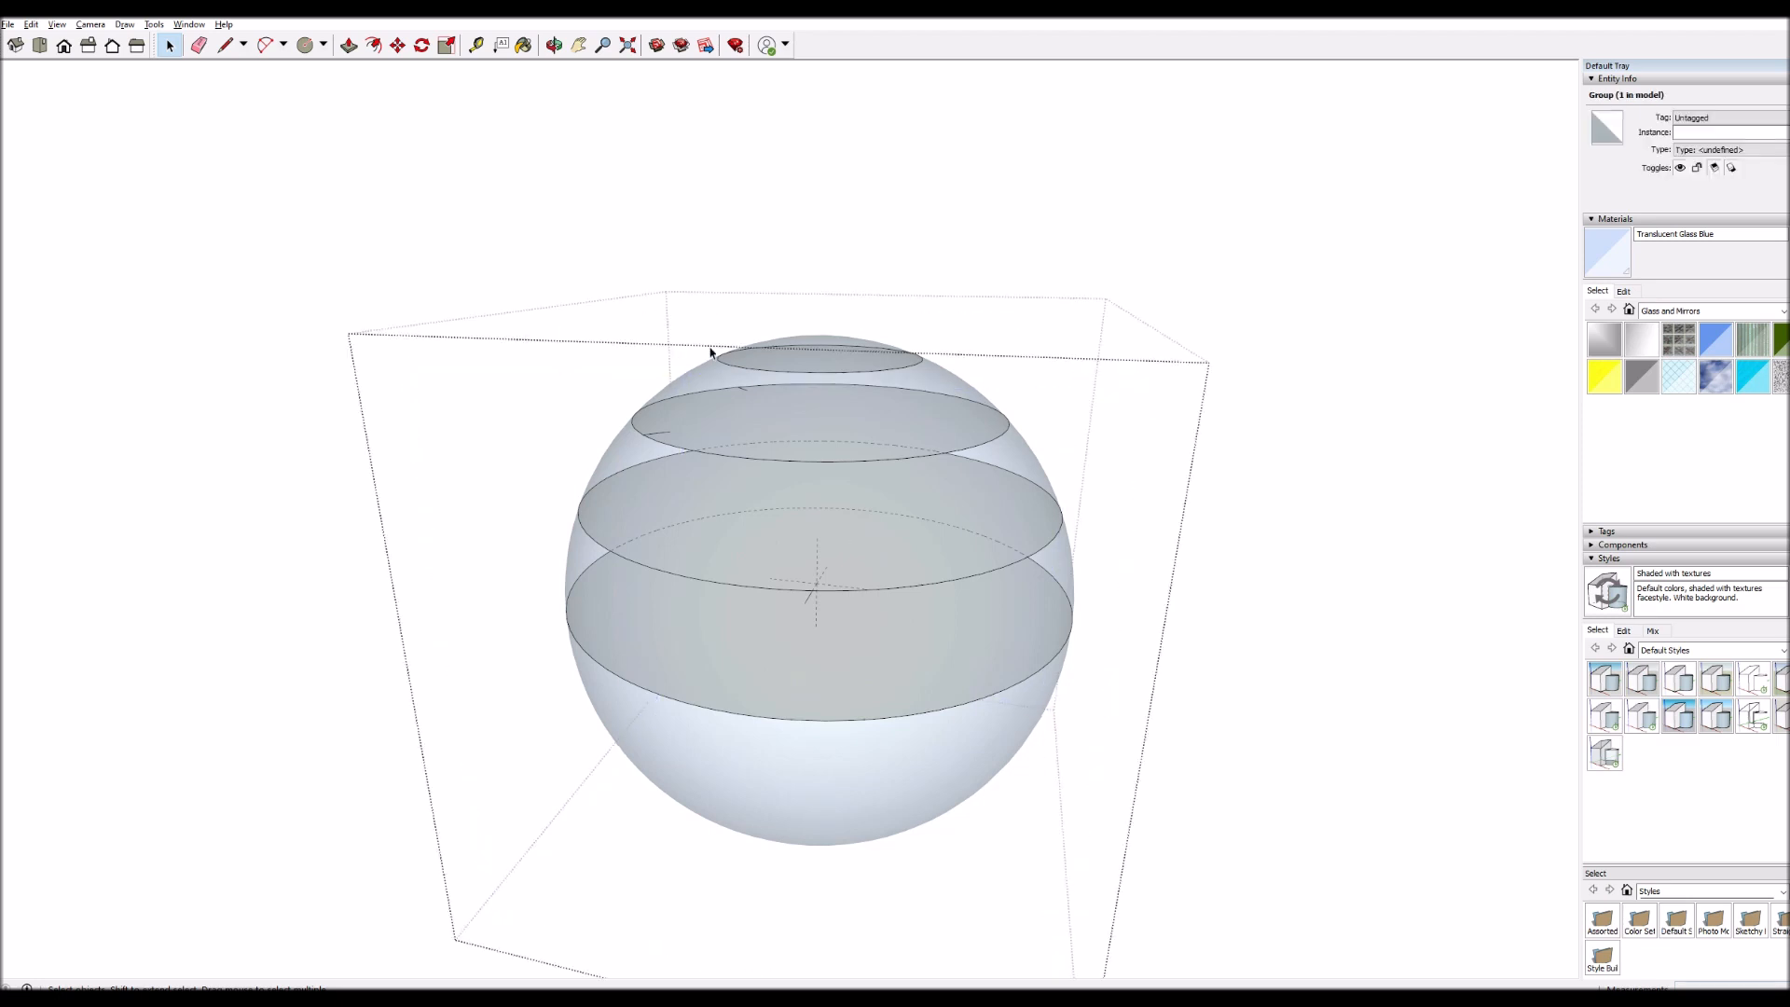
left_click(150, 26)
left_click(170, 338)
left_click(819, 586)
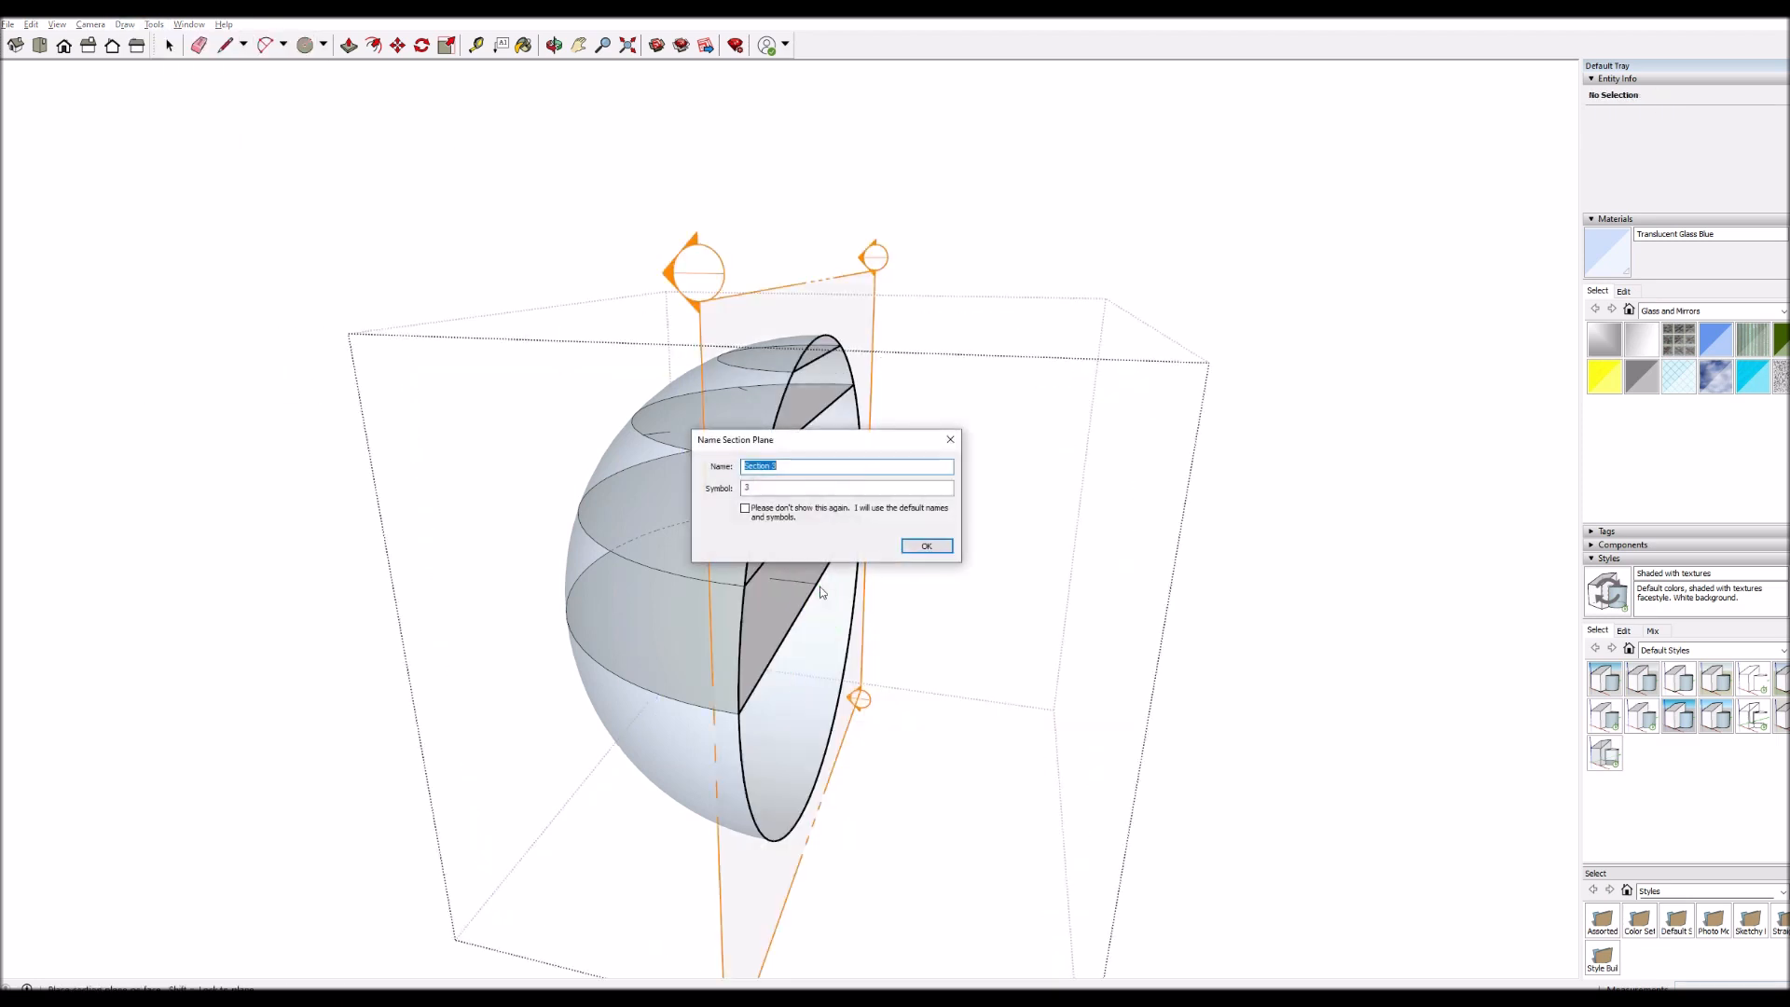
left_click(926, 548)
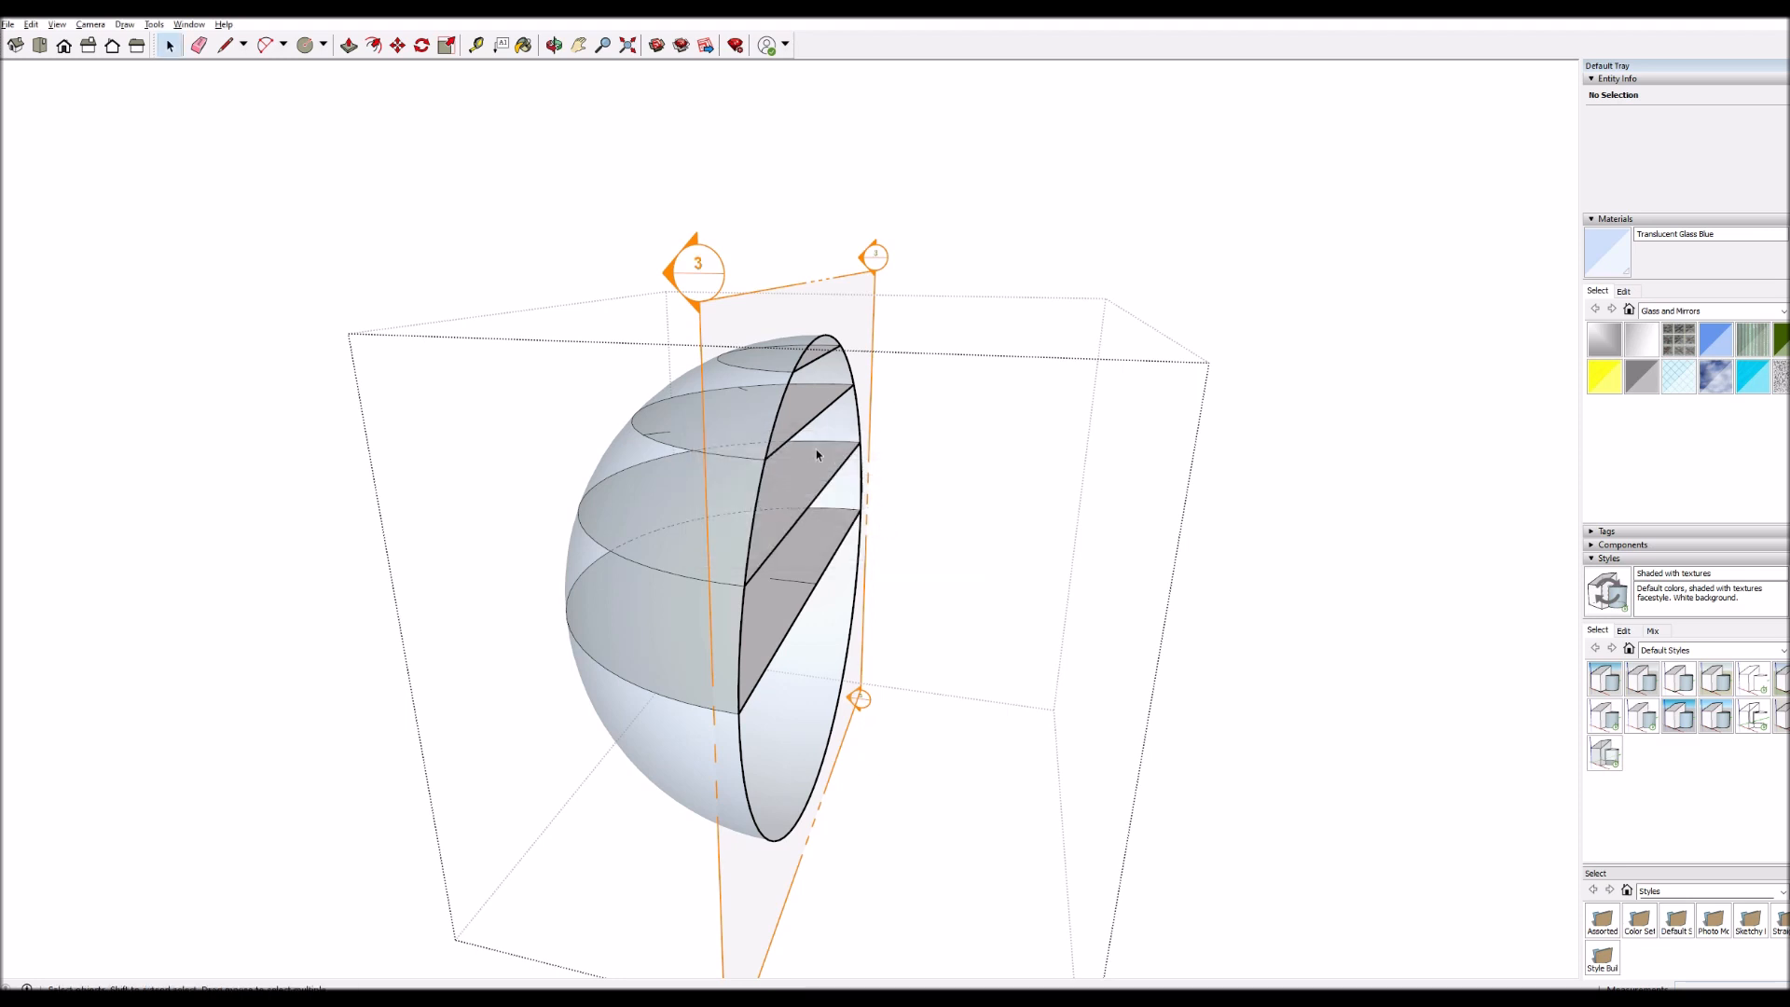
- Try to move the section plane away from the sphere's centre toward the side that was cut off
key("z")
left_click_drag(809, 397, 603, 503)
key("o")
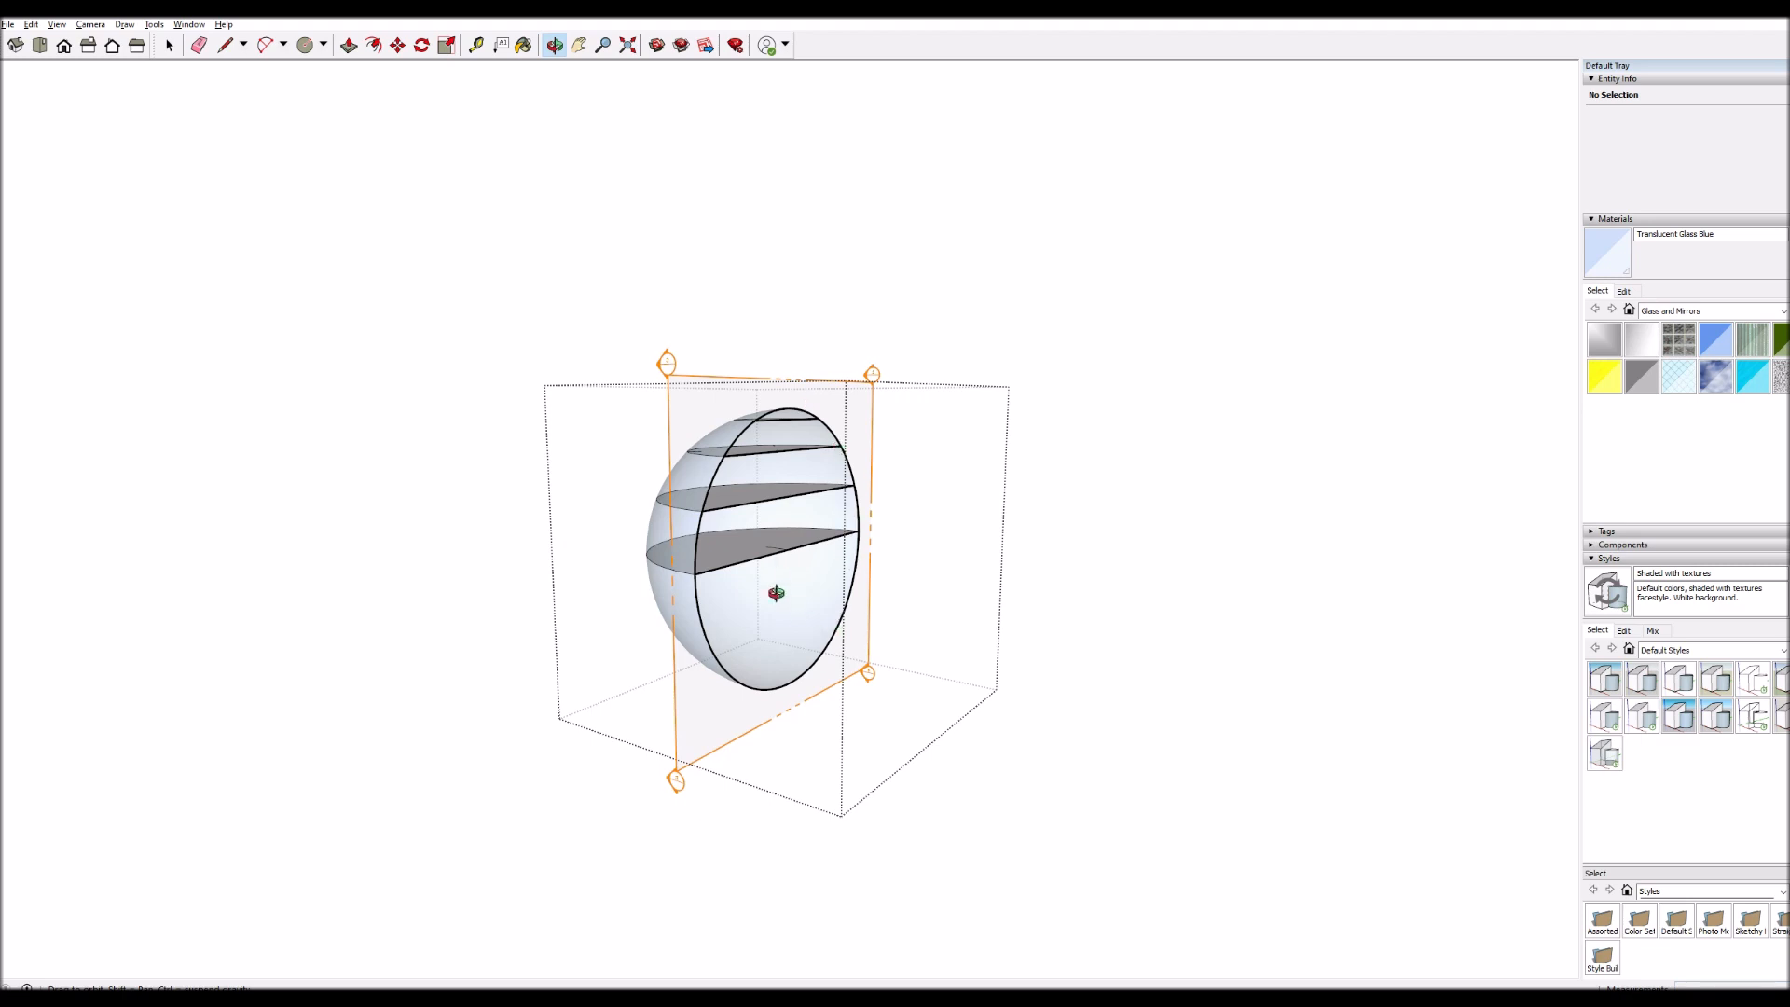
left_click_drag(778, 594, 781, 650)
scroll(782, 585, "up", 3)
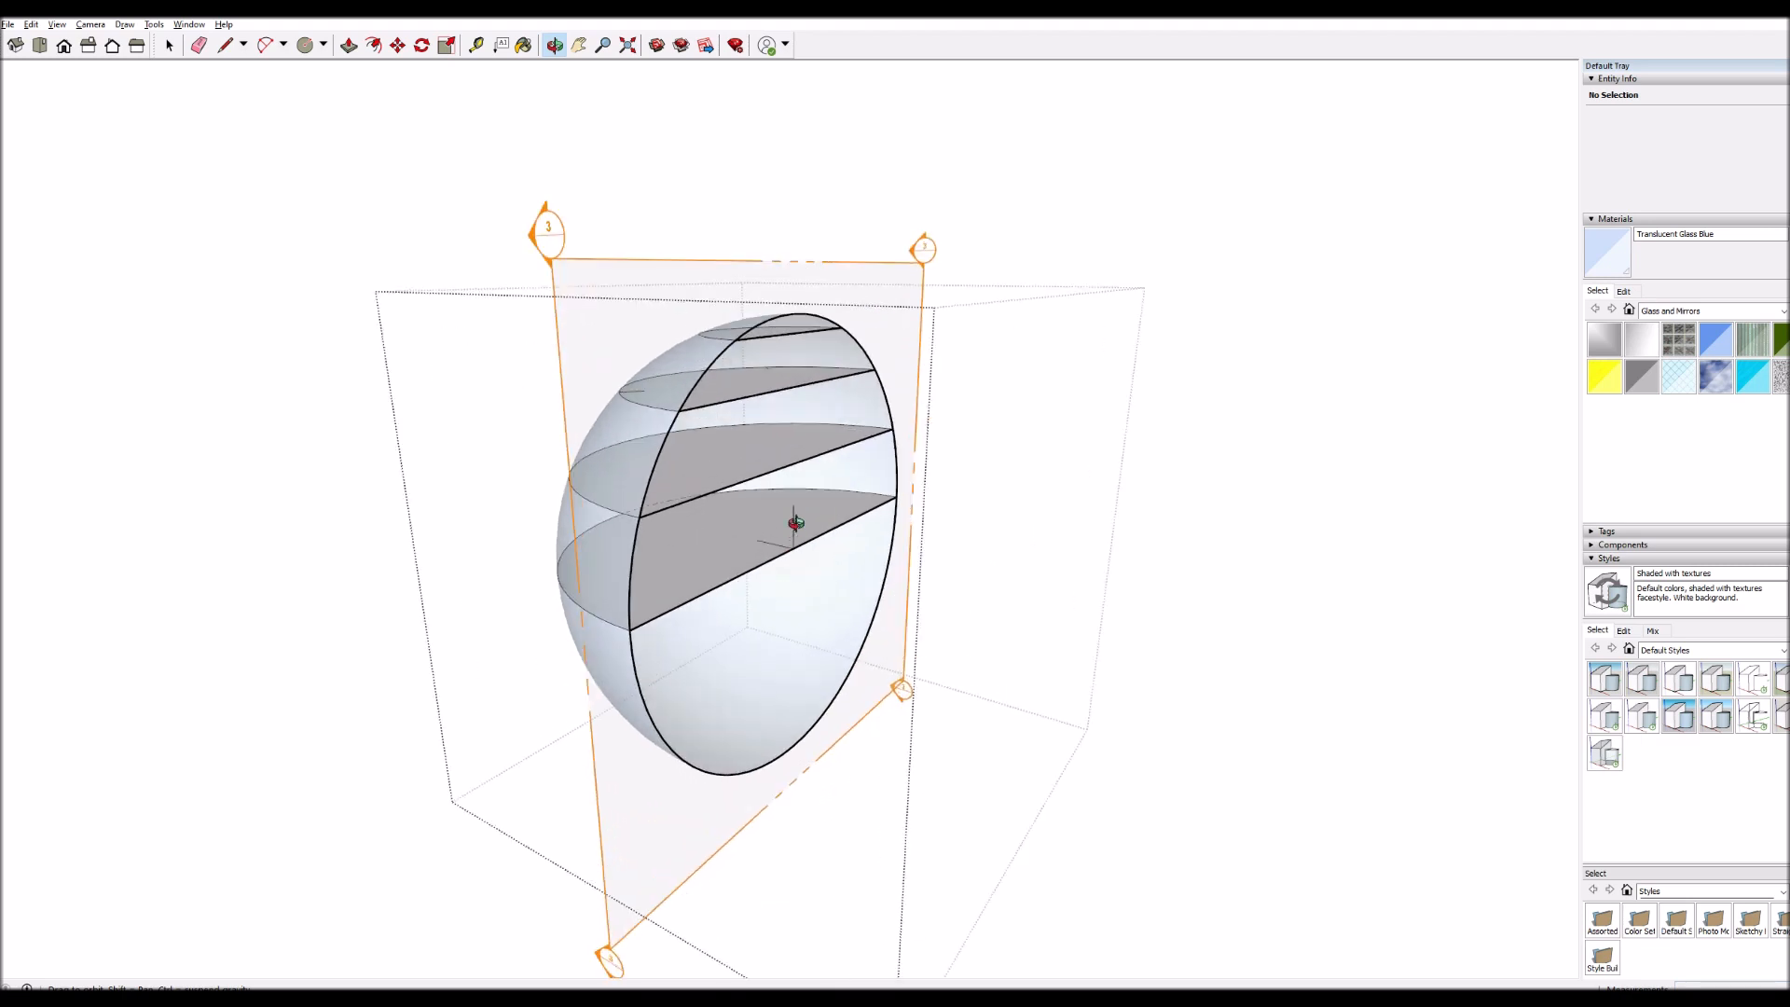
left_click_drag(767, 537, 804, 569)
key("space")
left_click(905, 609)
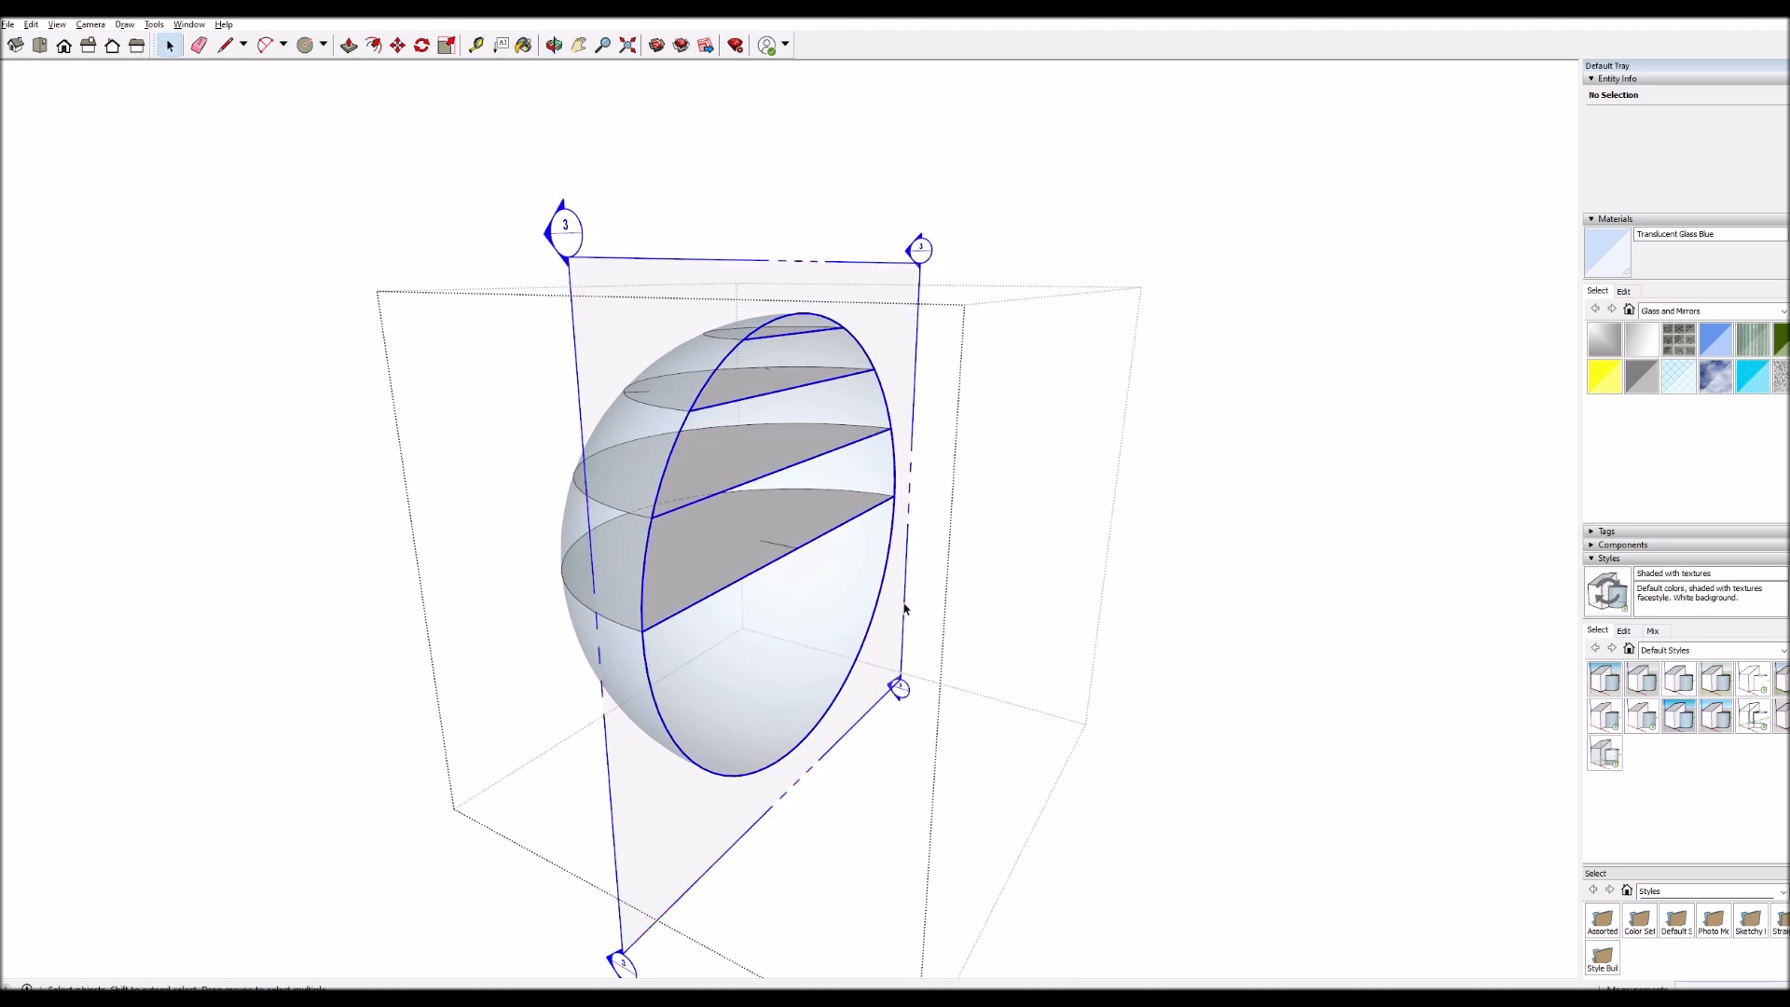
key("m")
left_click(973, 625)
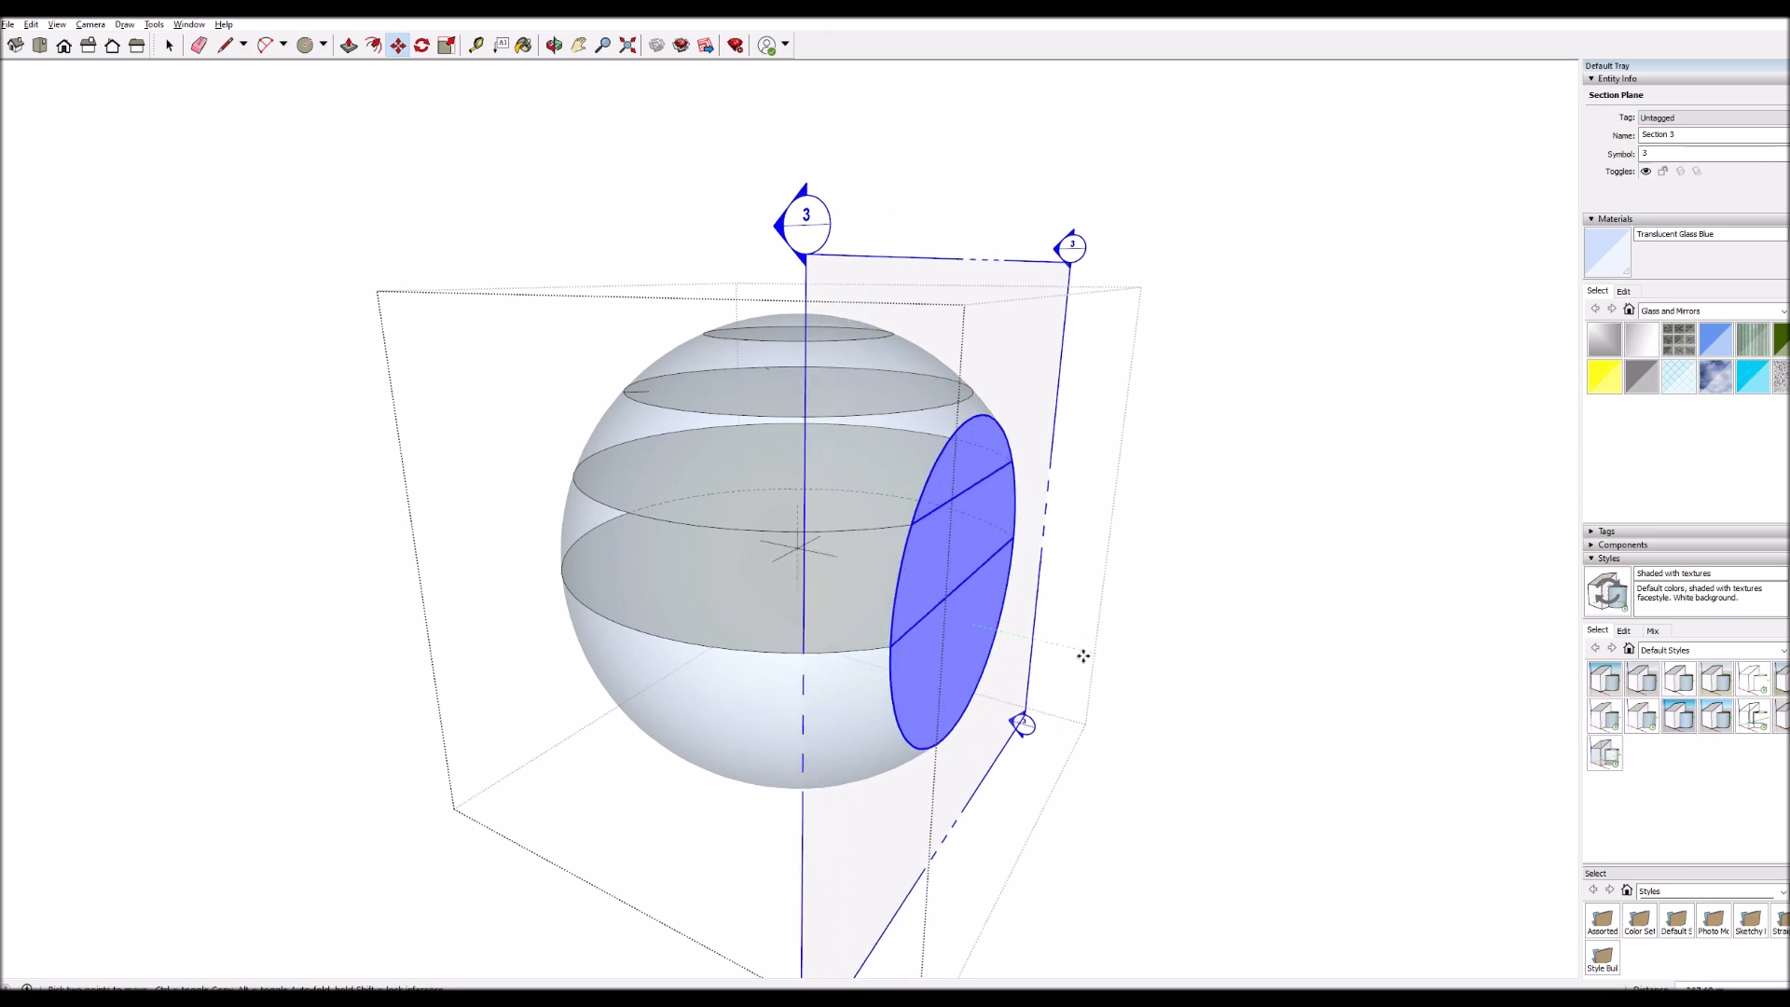
left_click(1006, 603)
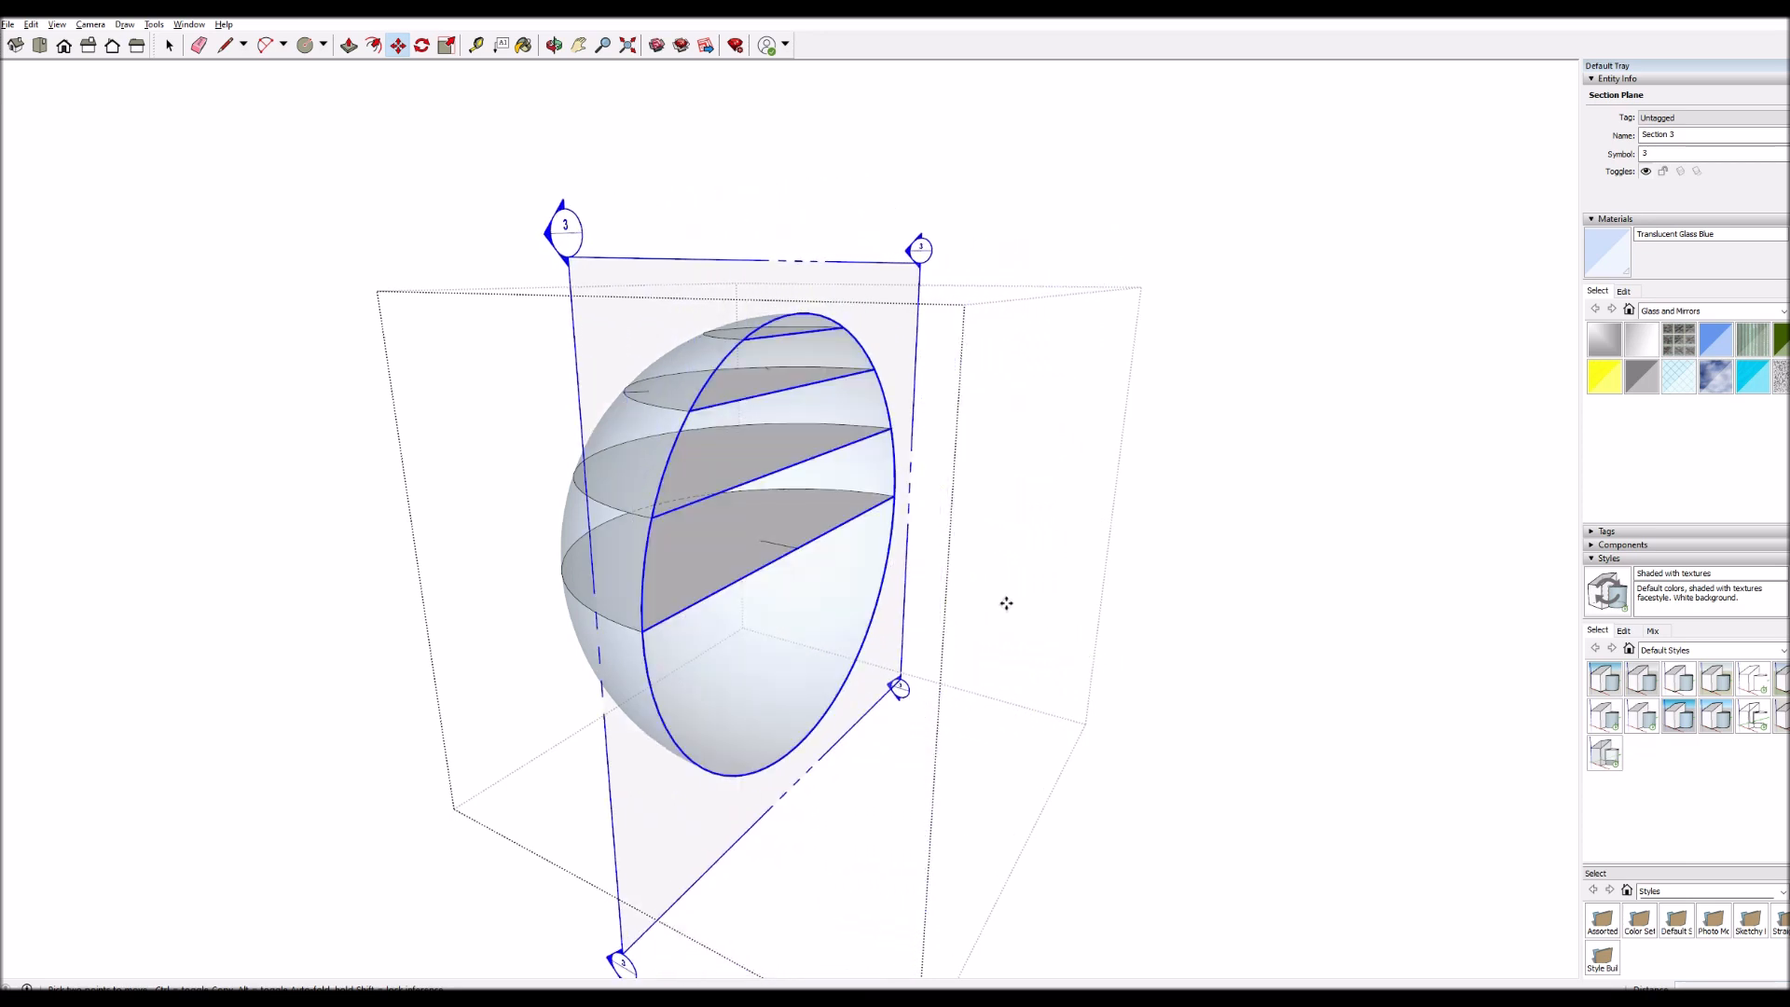
key("q")
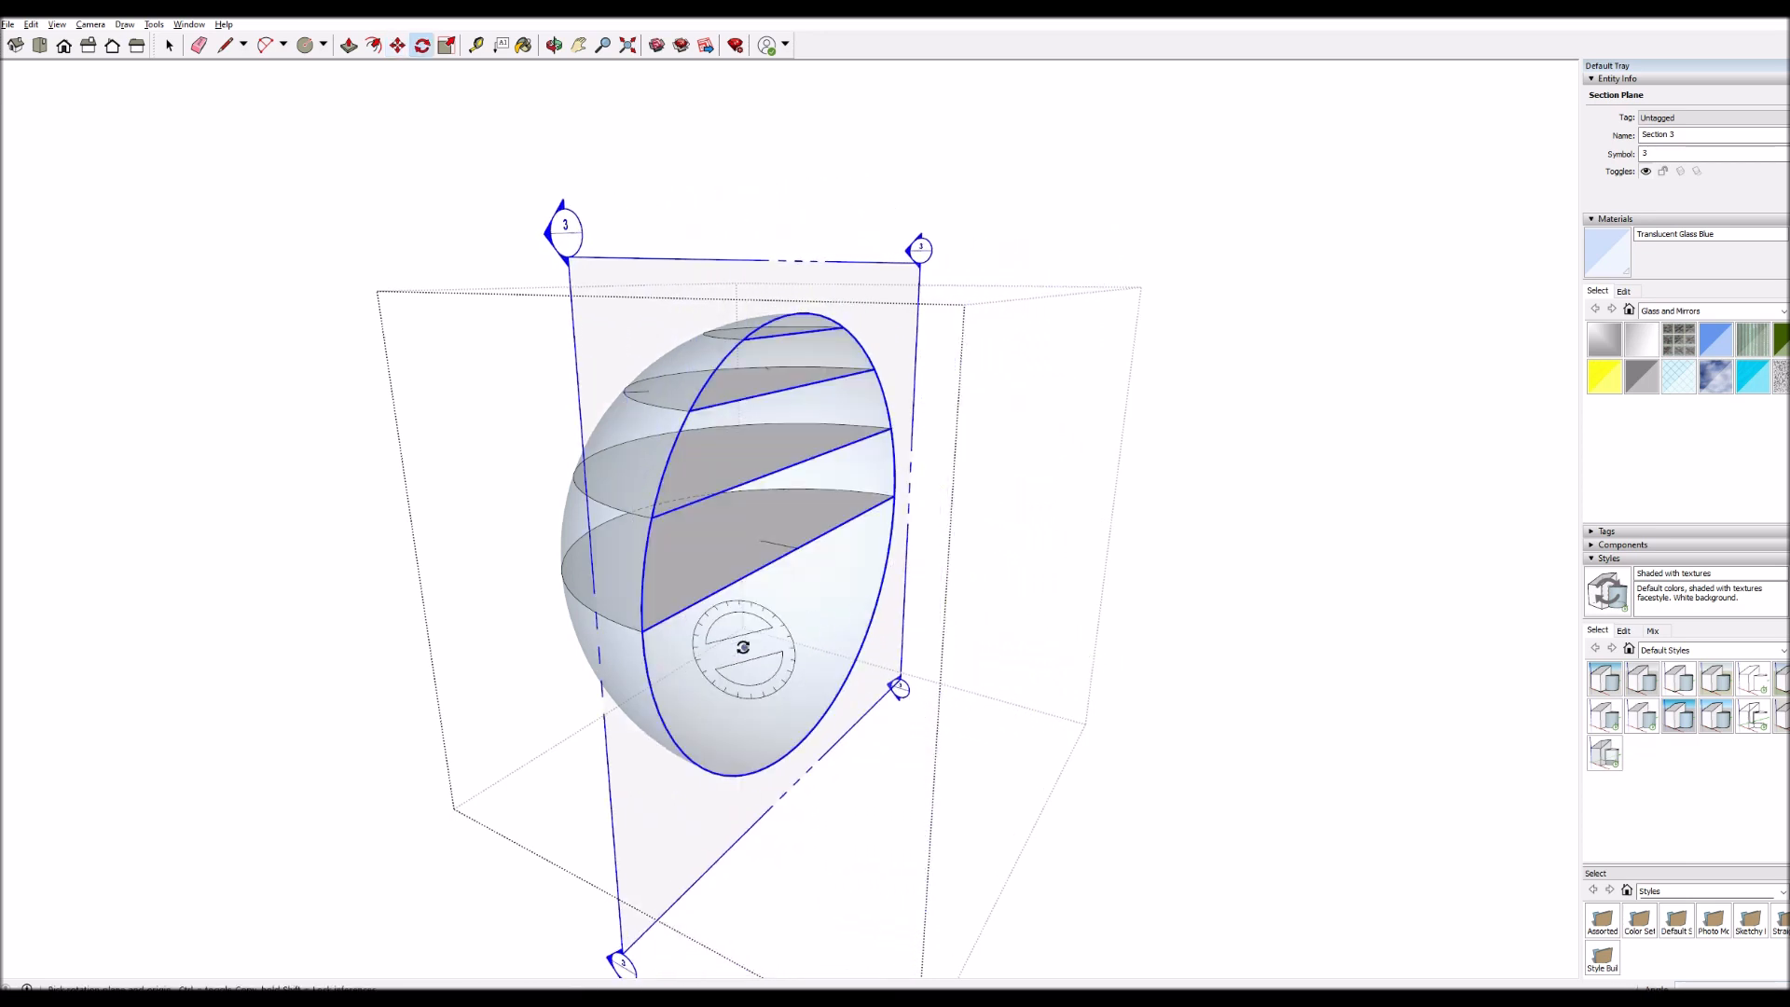
left_click(796, 549)
left_click(1261, 683)
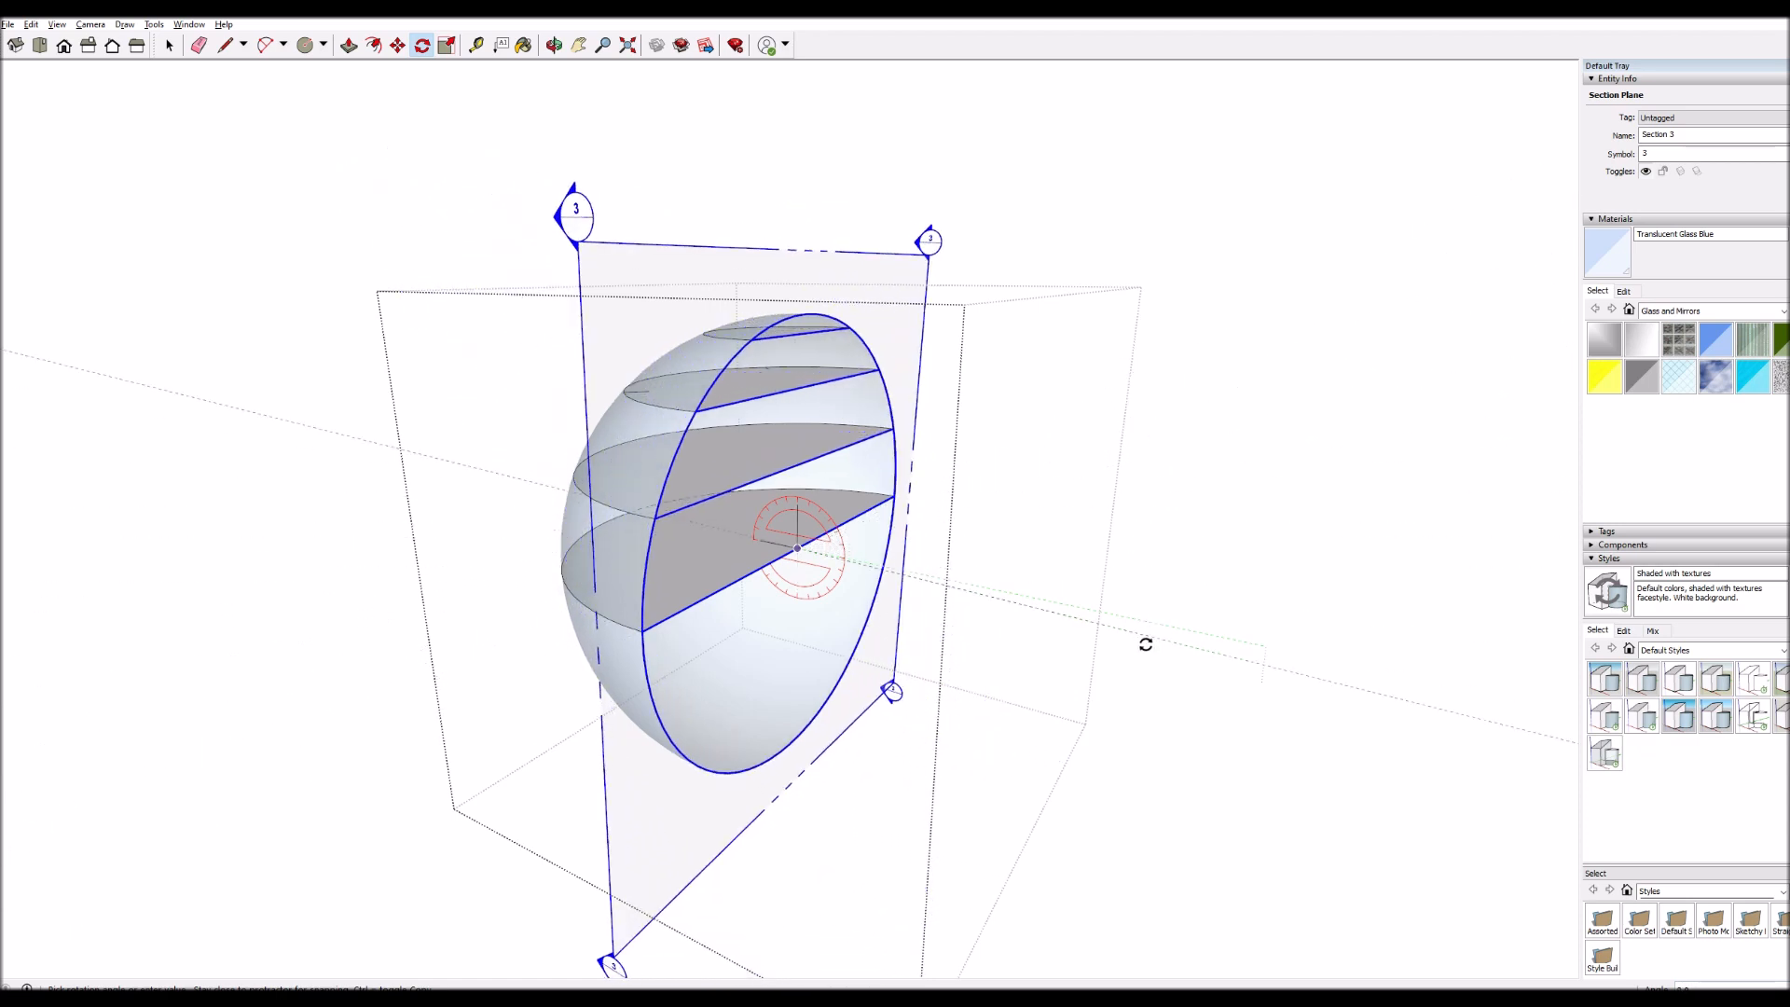
left_click(1145, 682)
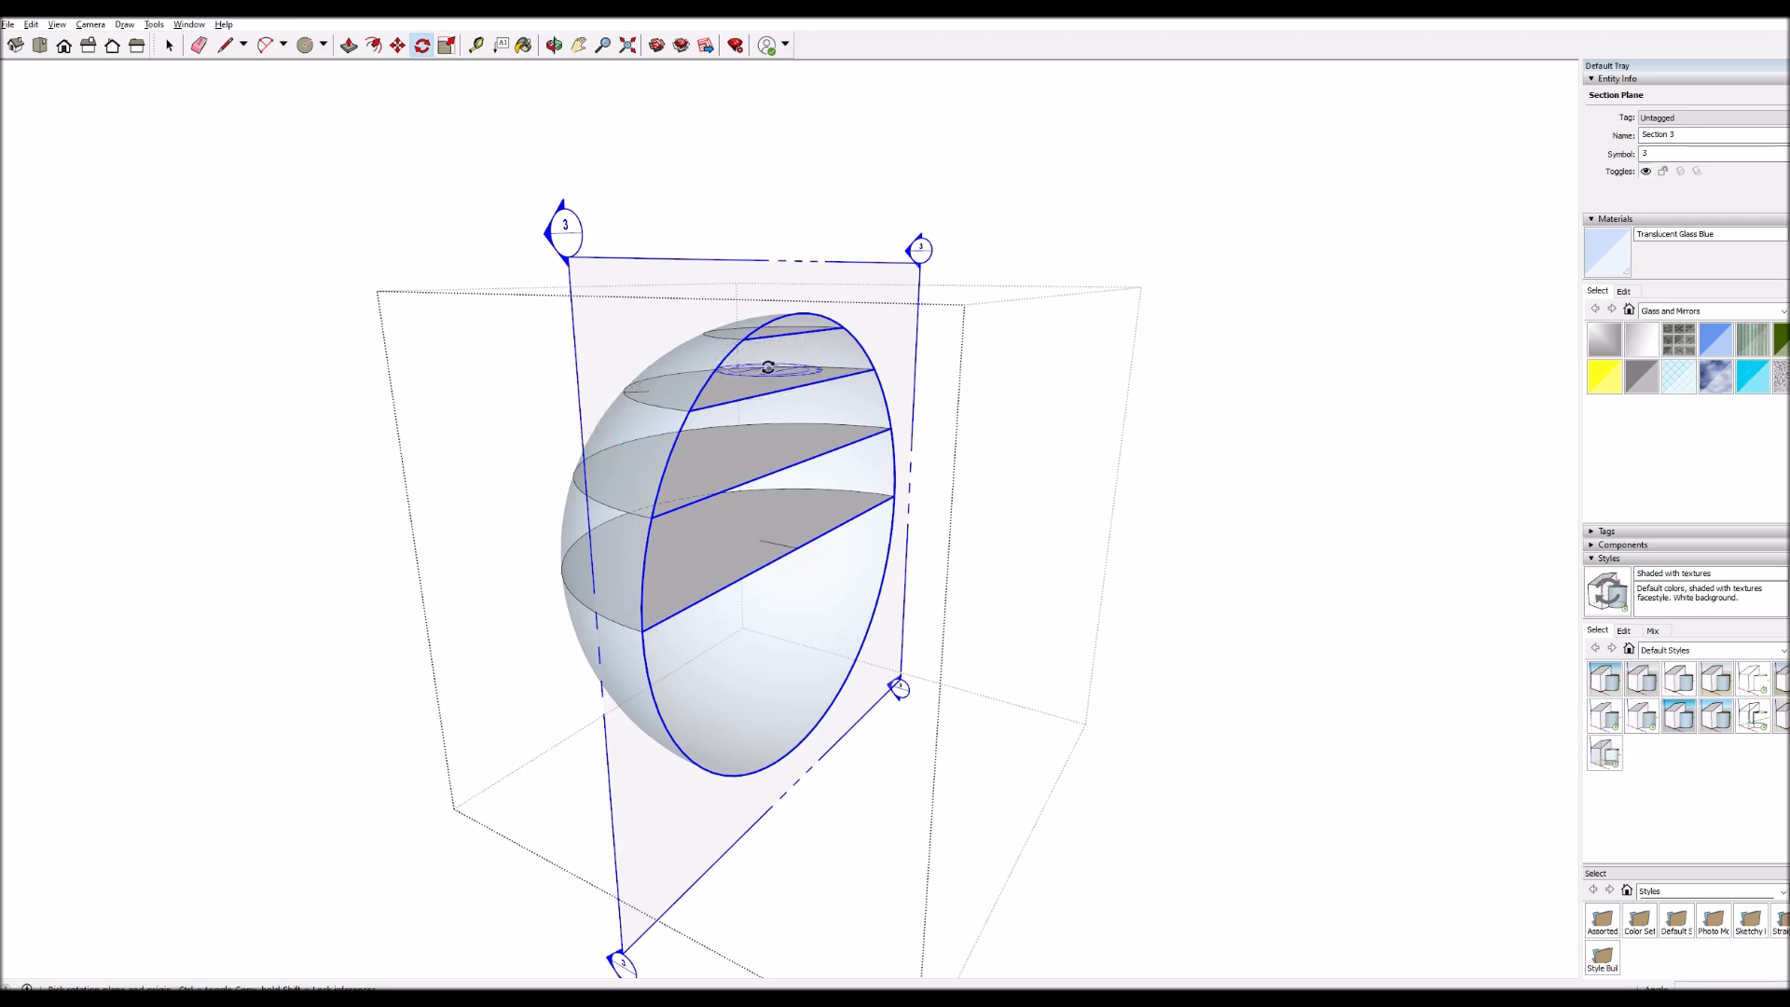
- Rotate the section plane about the sphere's centre so it cuts the sphere at an oblique tilt
key("o")
mouse_move(690, 533)
left_mouse_down()
mouse_move(719, 600)
mouse_move(1080, 801)
mouse_move(1191, 823)
mouse_move(915, 619)
mouse_move(678, 540)
left_mouse_up()
key("space")
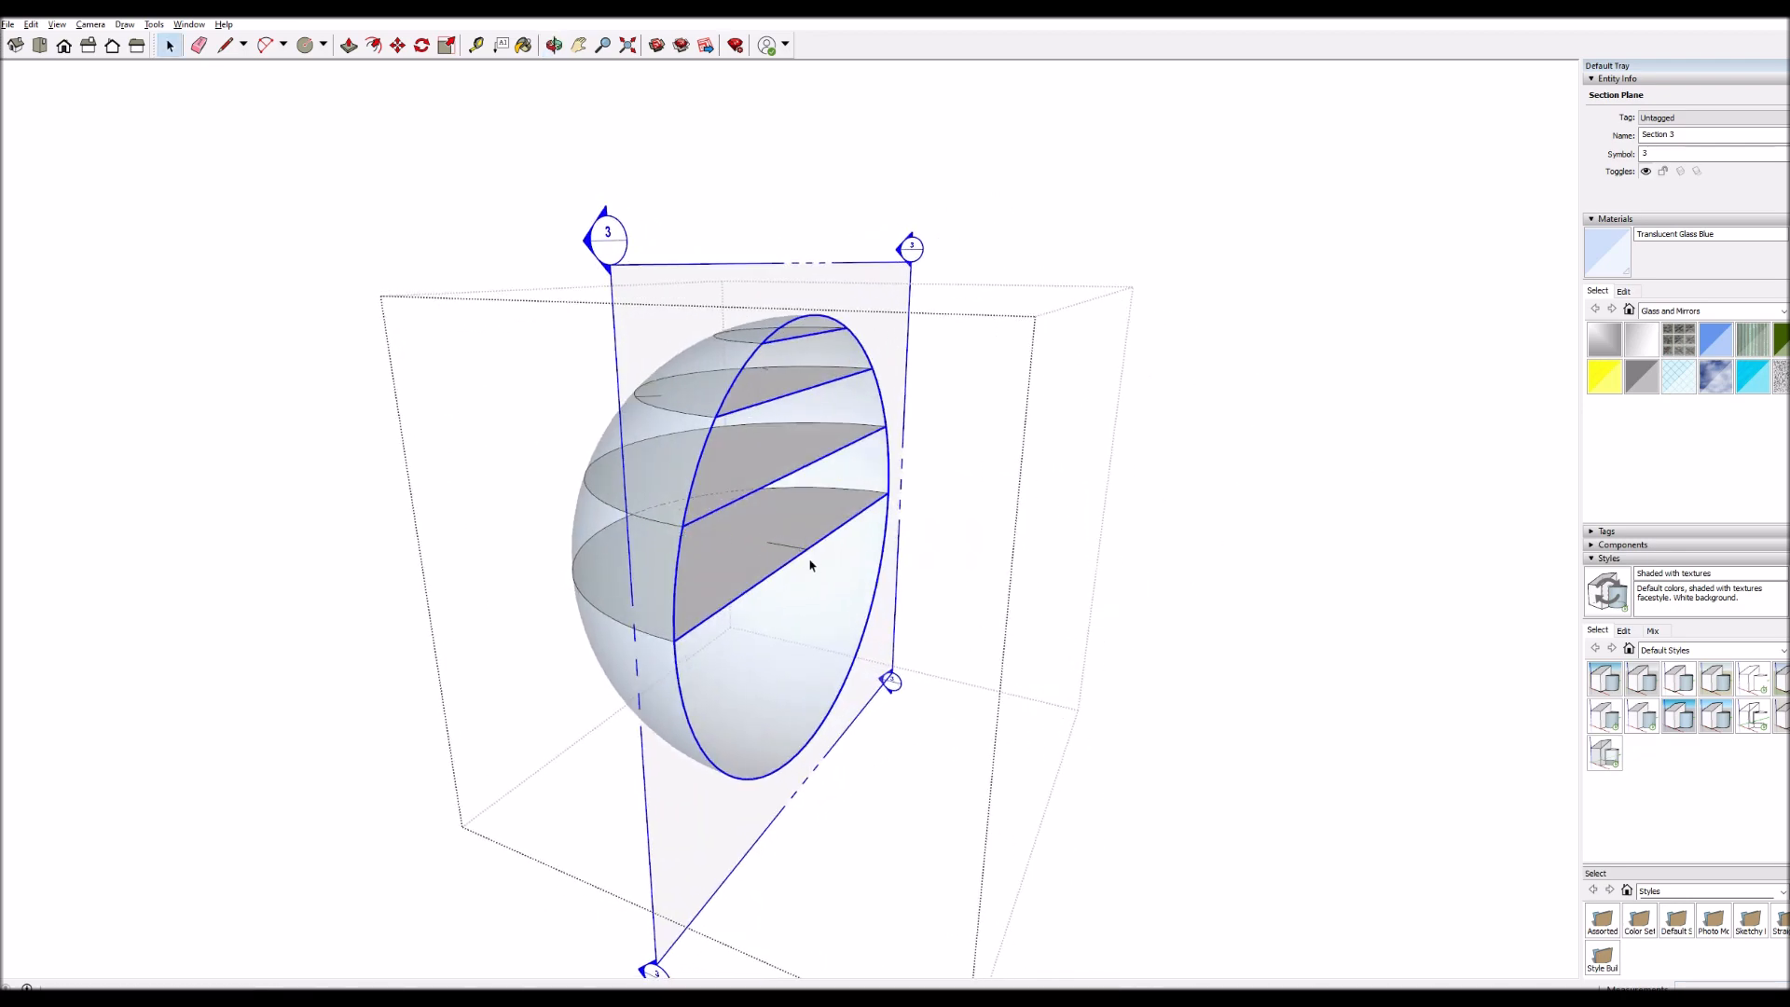
key("q")
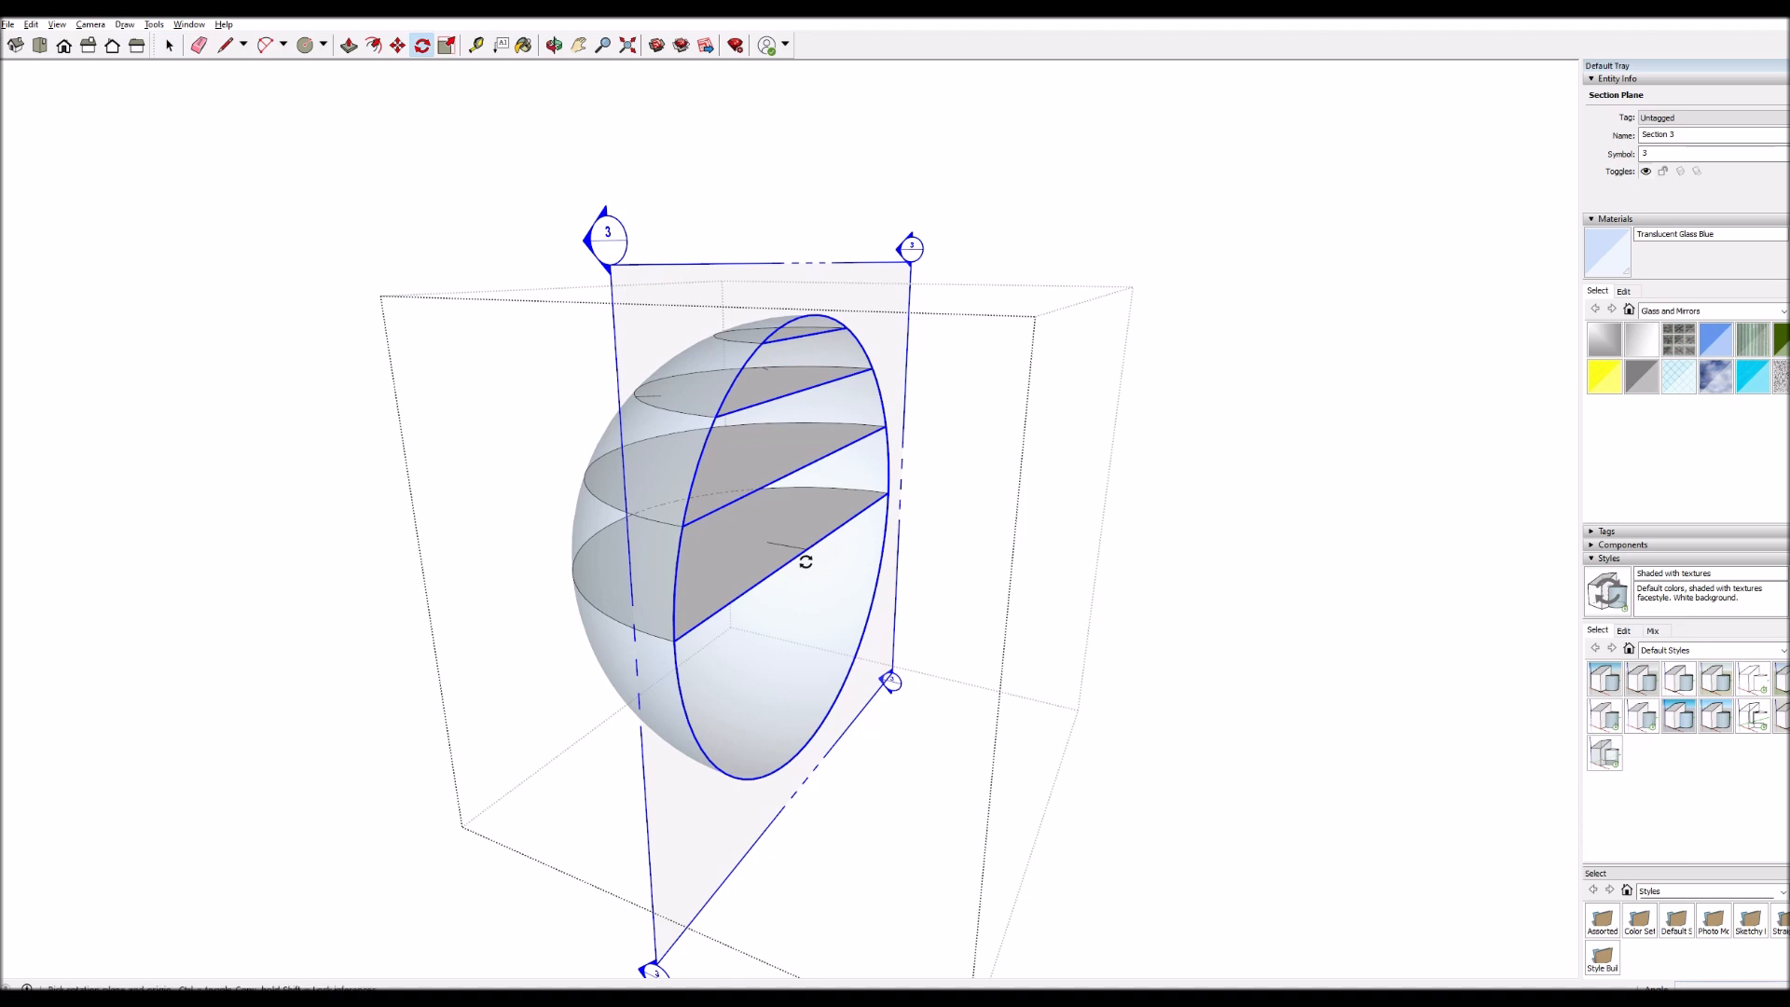
left_click(804, 548)
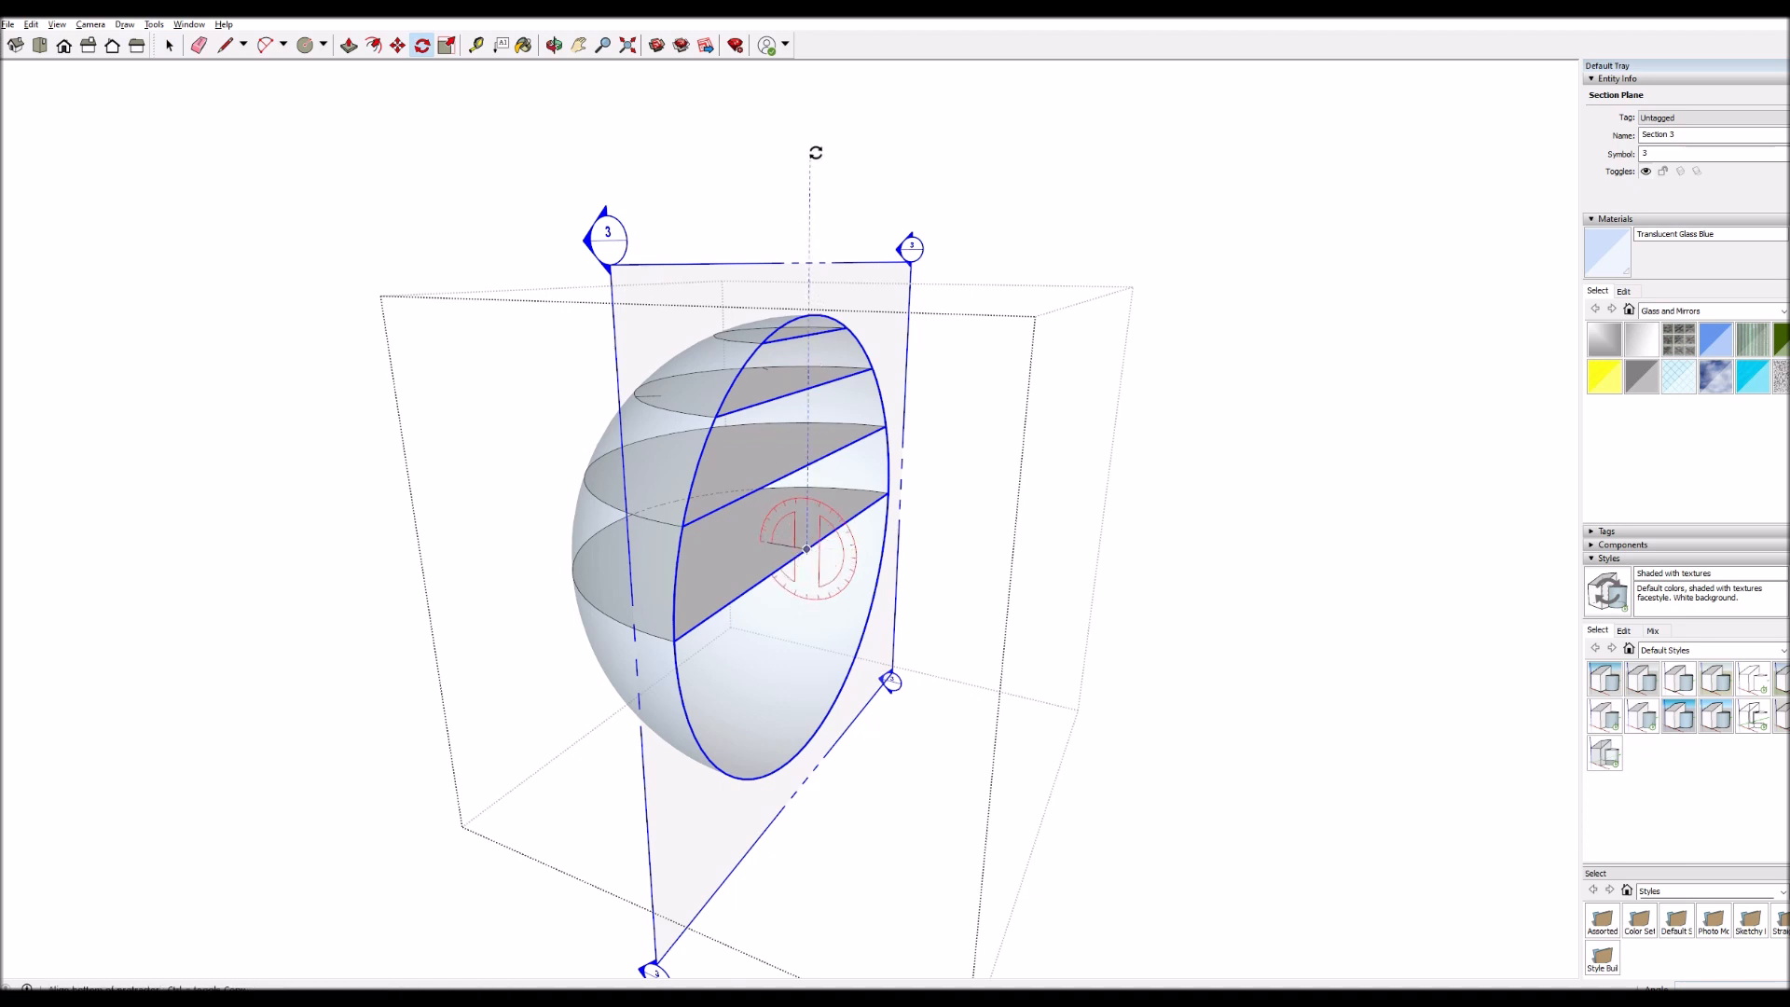
left_click(812, 222)
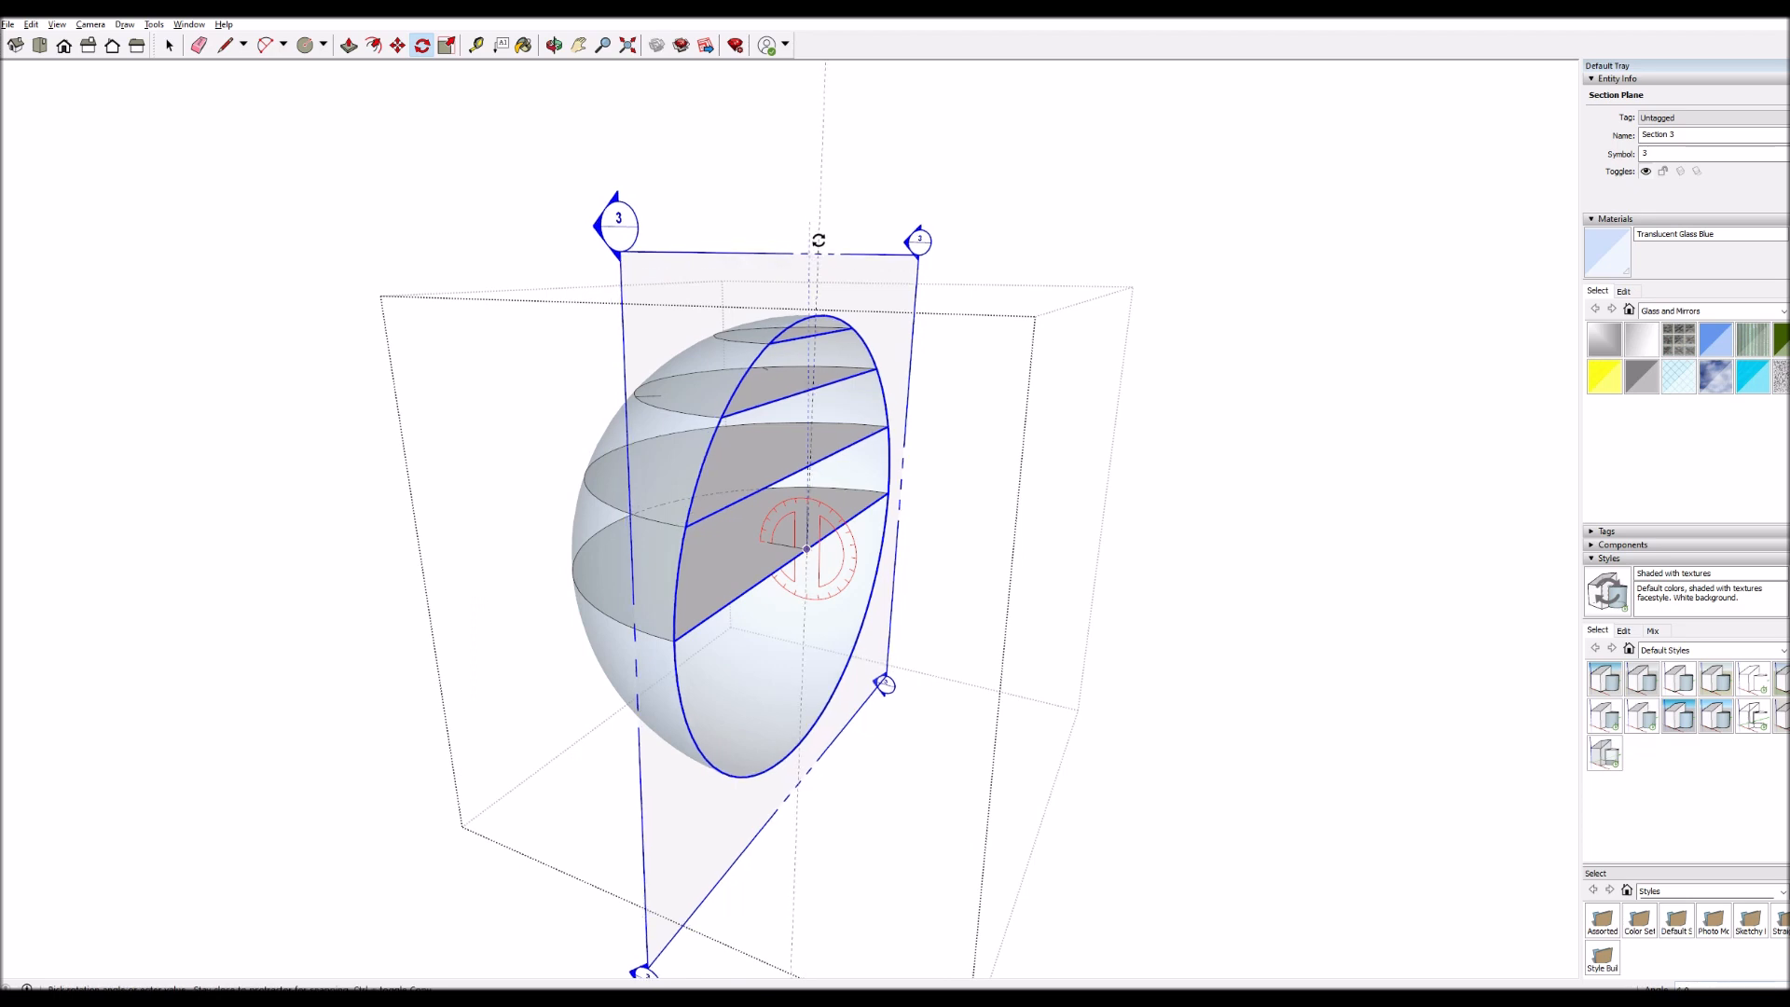
left_click(774, 364)
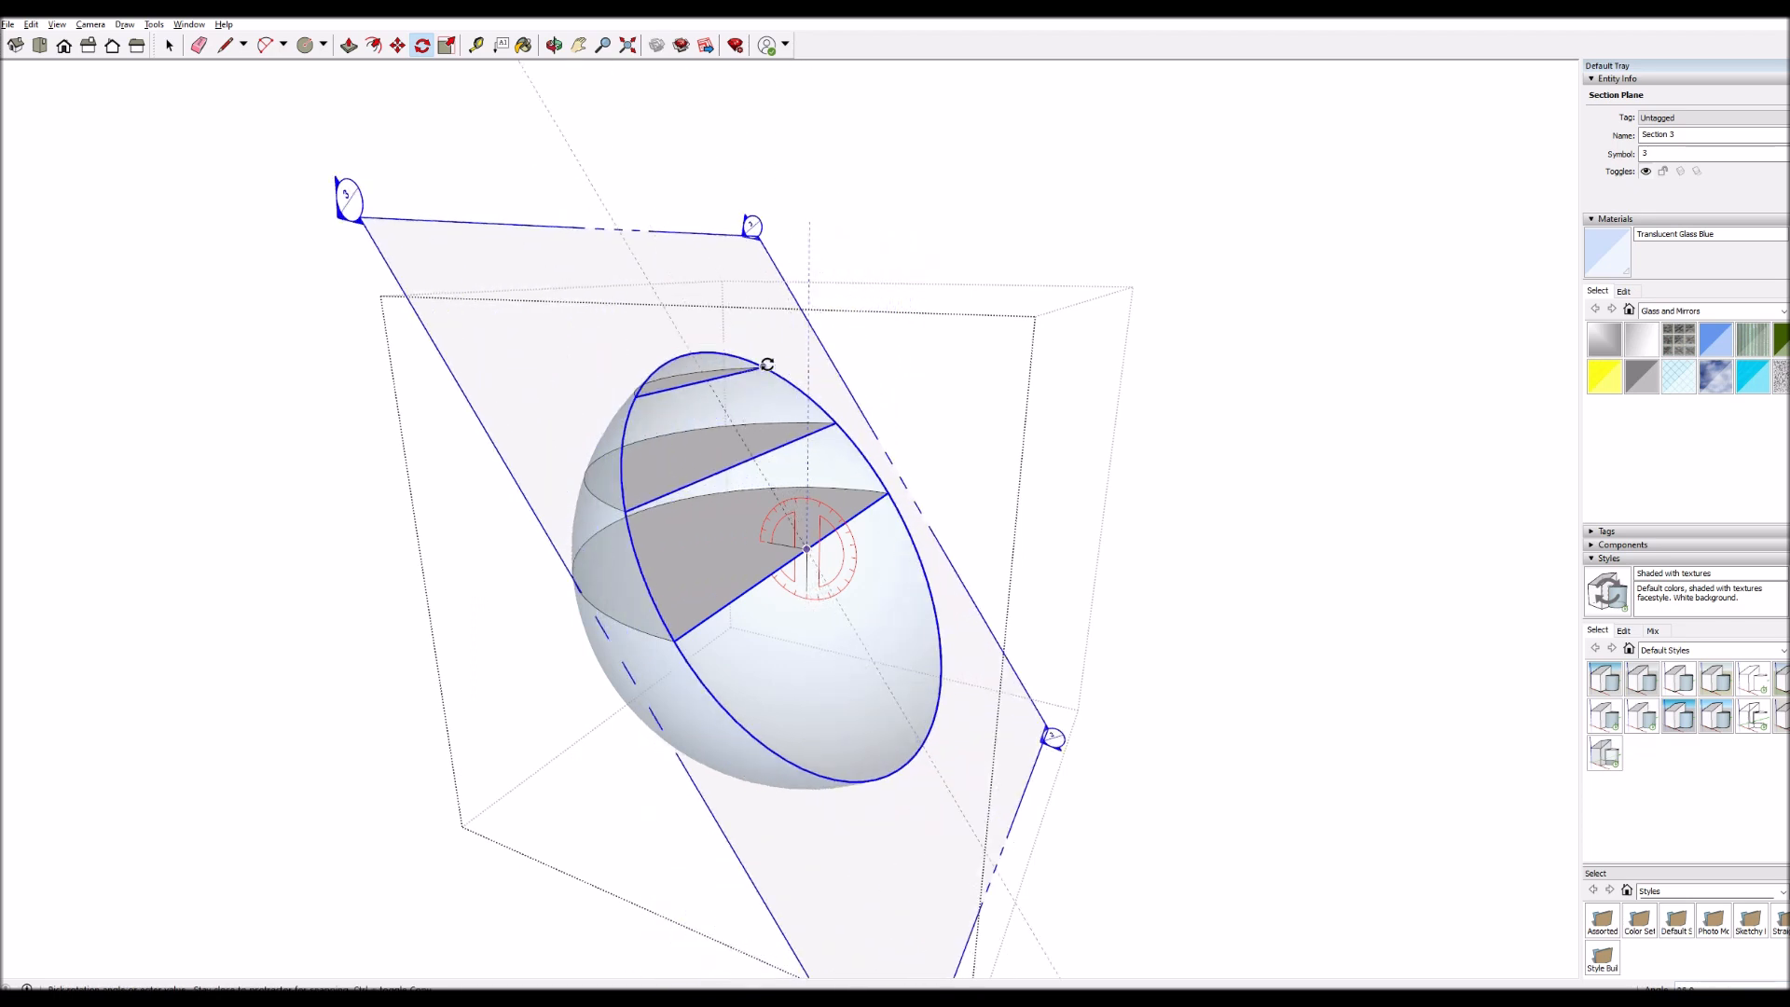
- Inspect the tilted cut through the sphere from several angles and undo the section plane's rotation
key("o")
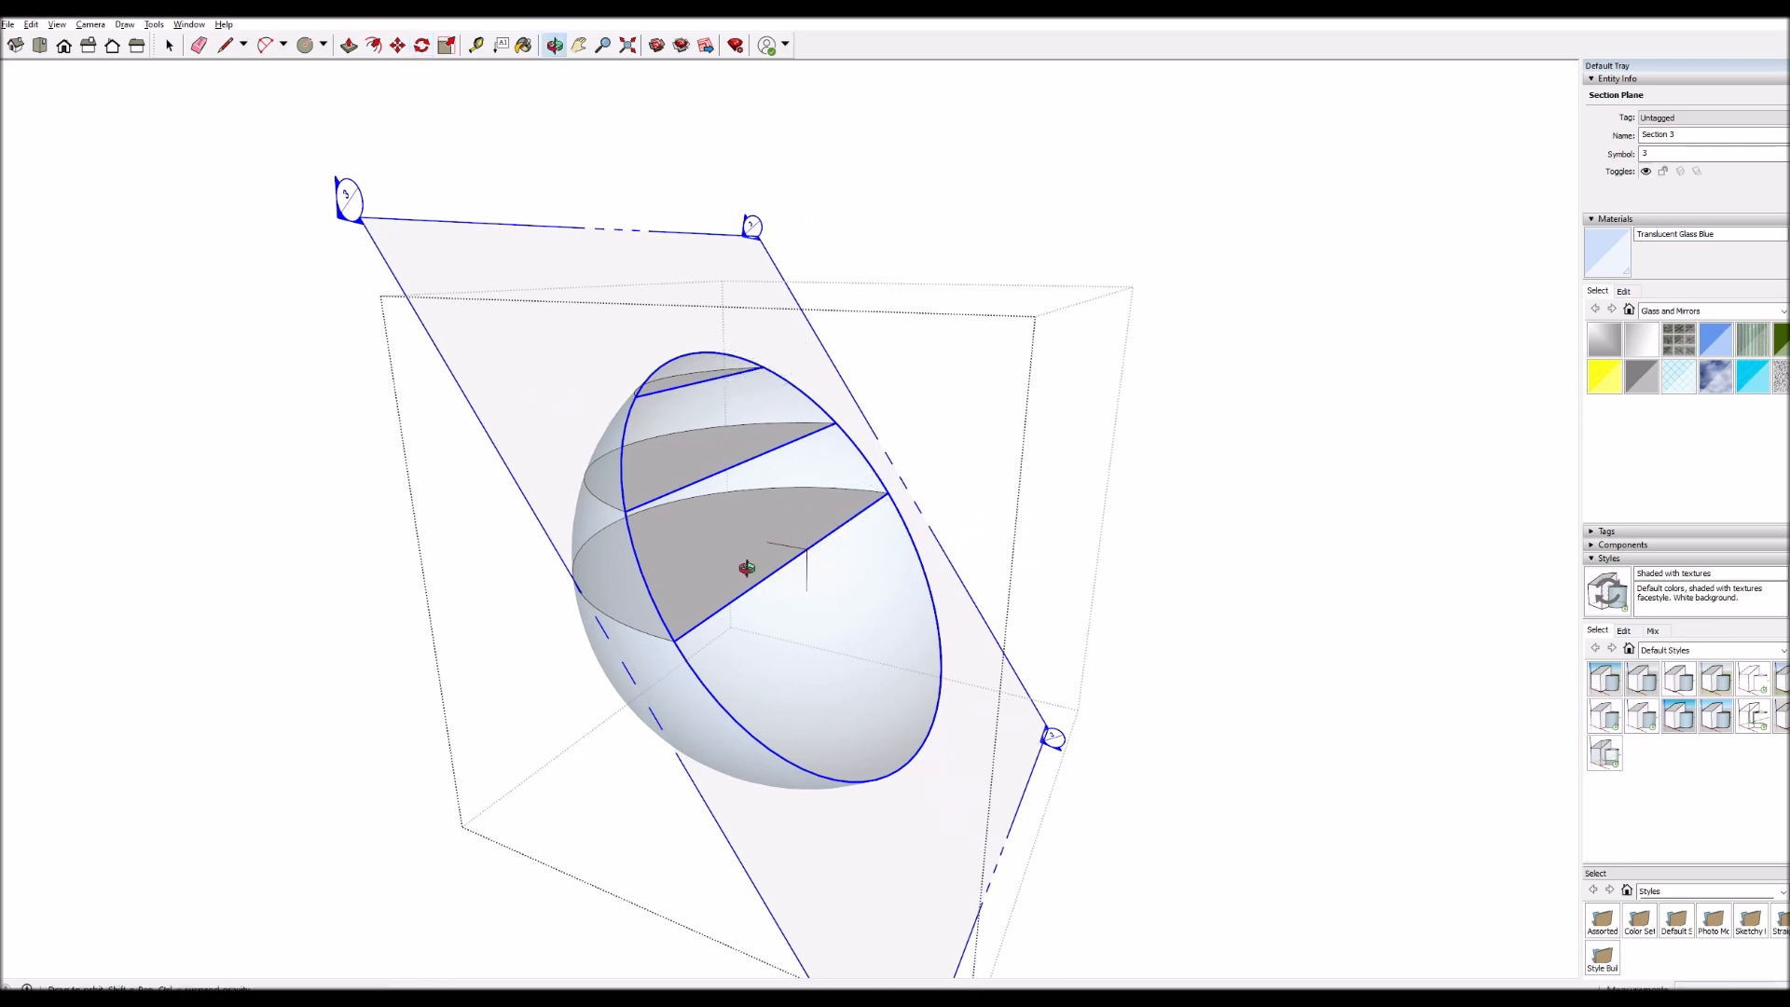
left_click_drag(640, 510, 1428, 612)
scroll(843, 408, "up", 6)
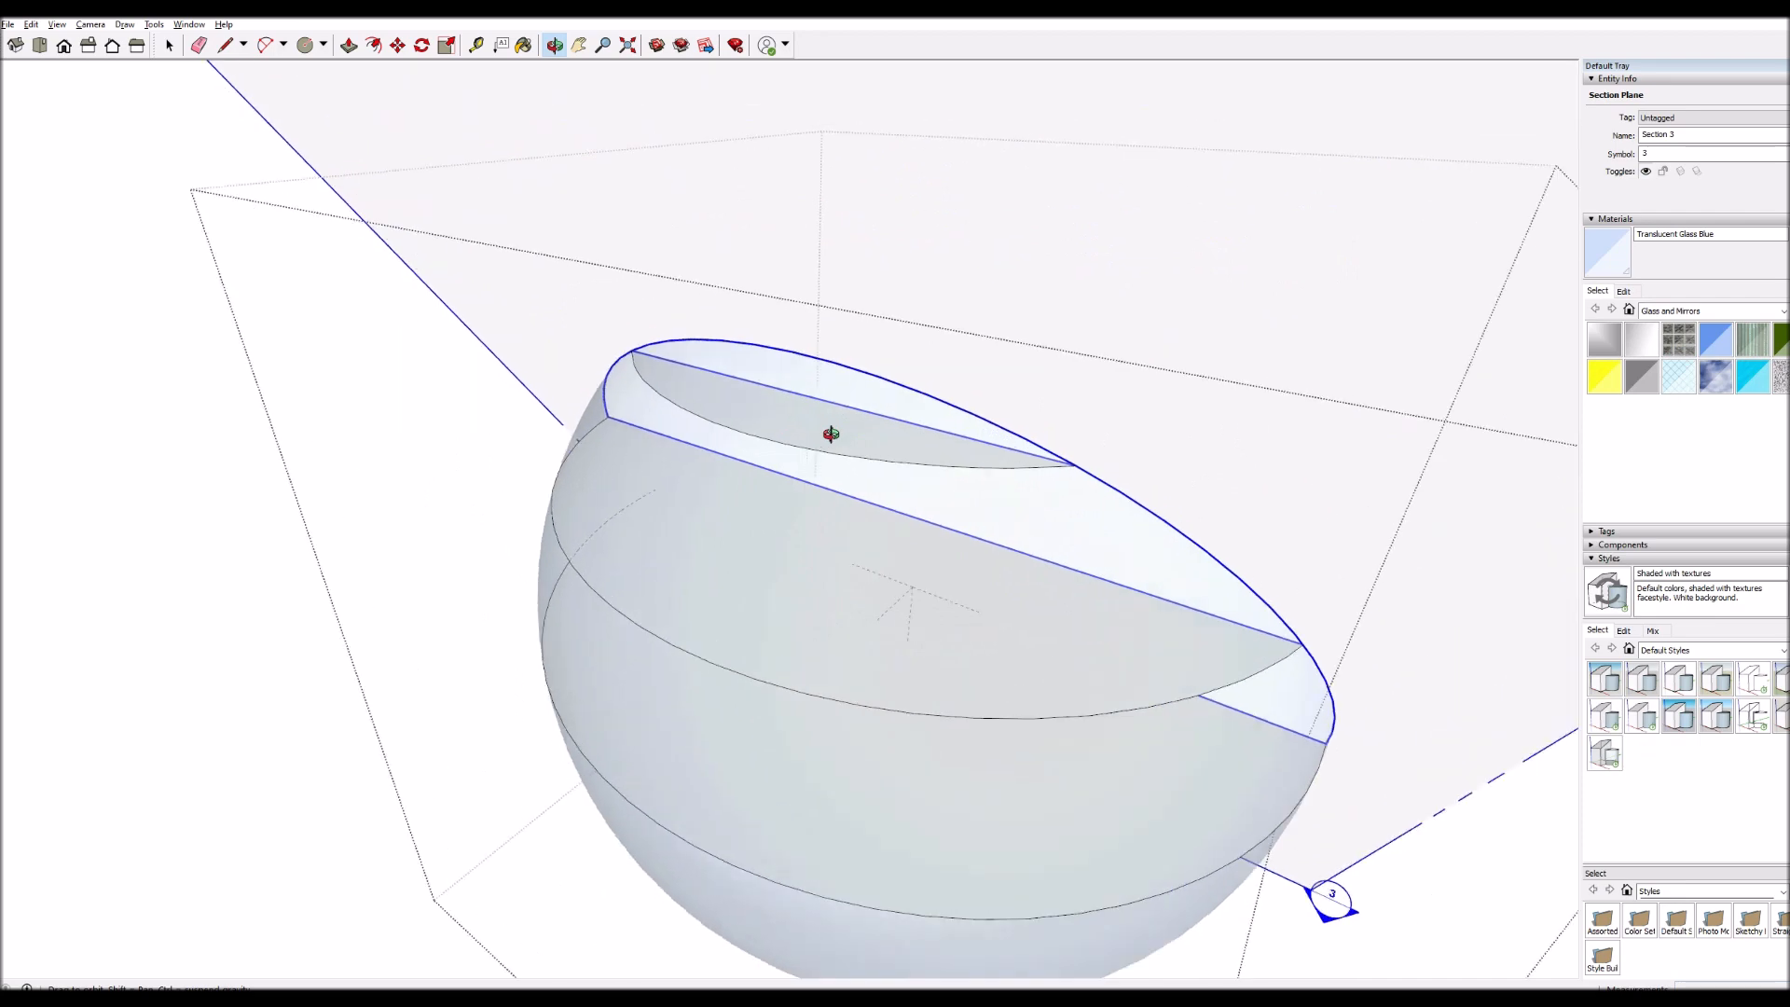
left_click_drag(871, 420, 1034, 367)
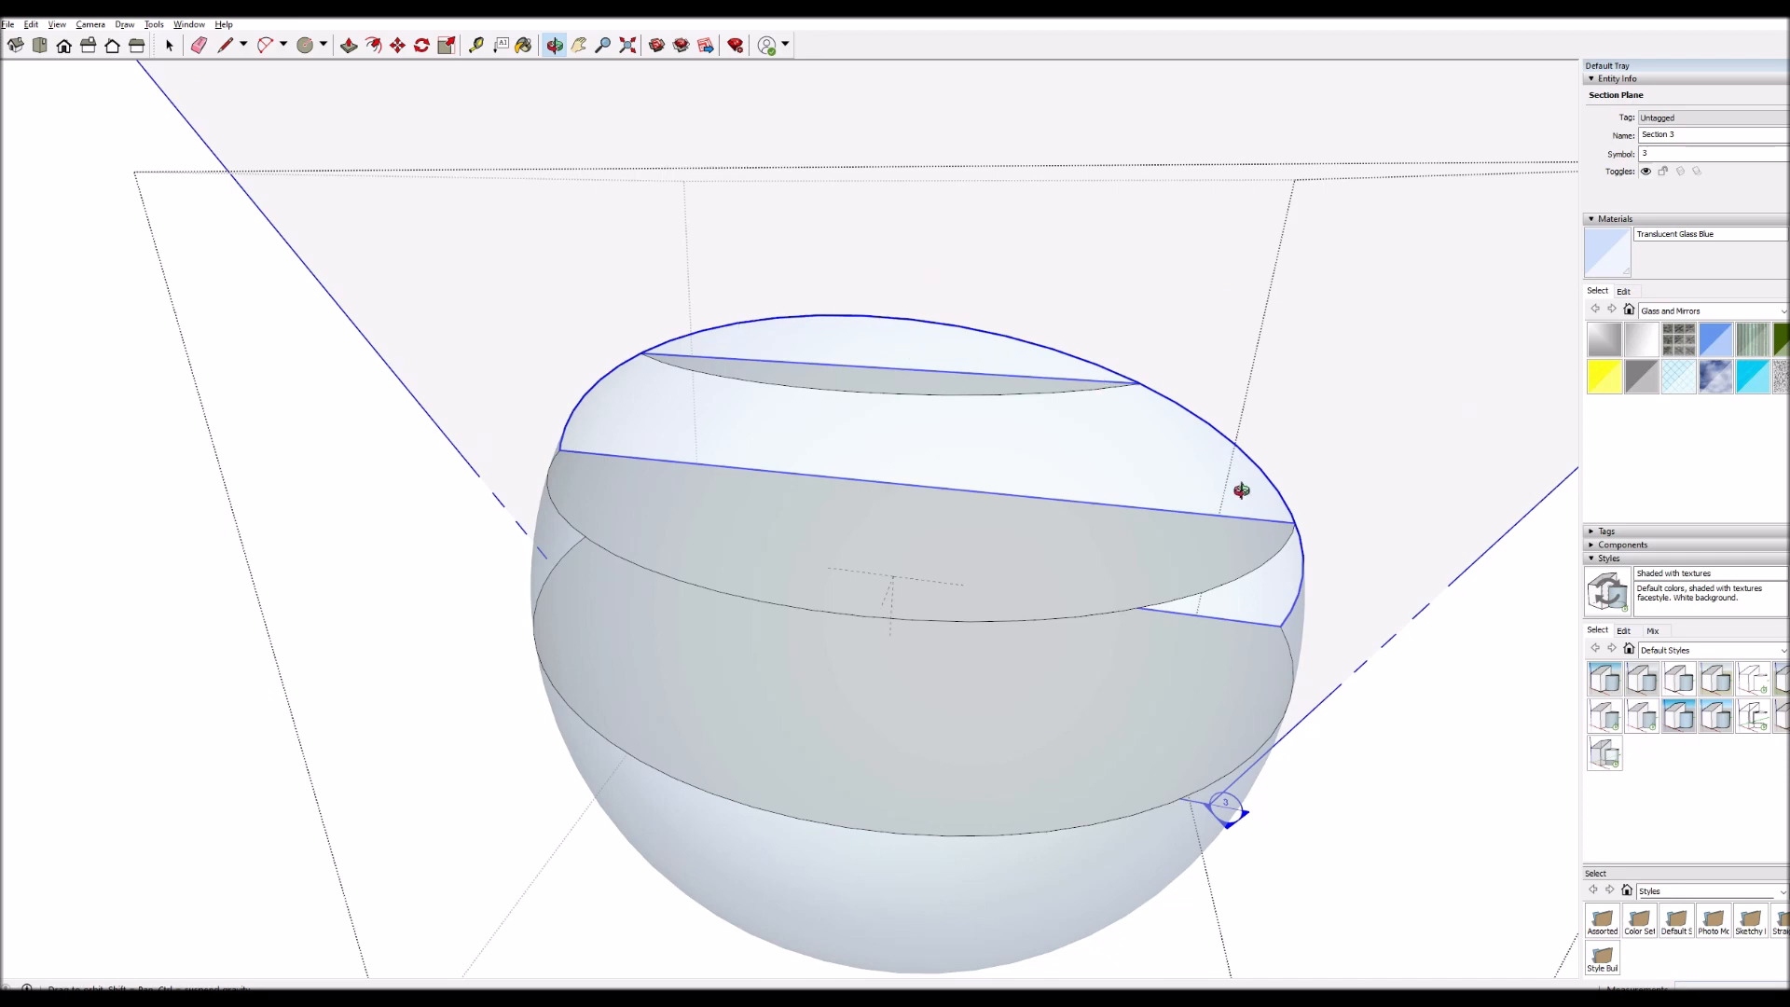
left_click_drag(1239, 519, 432, 522)
key("z")
left_click_drag(607, 439, 945, 825)
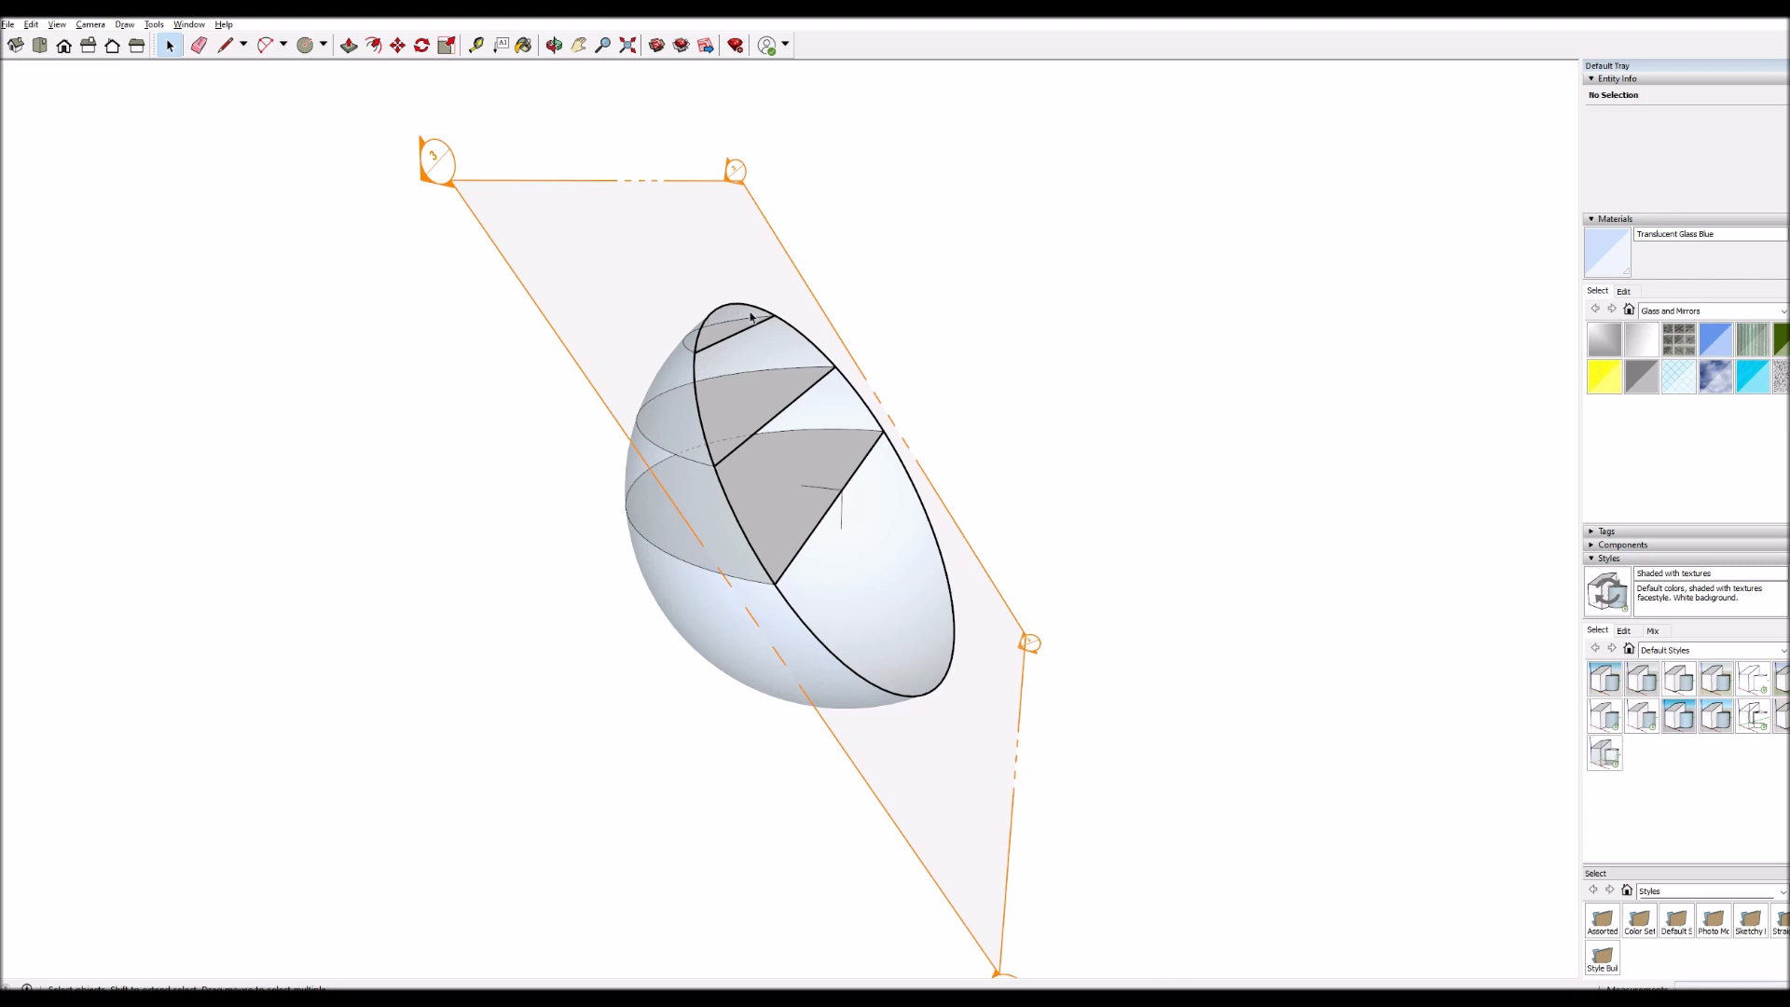
key("ctrl+z")
key("ctrl+z")
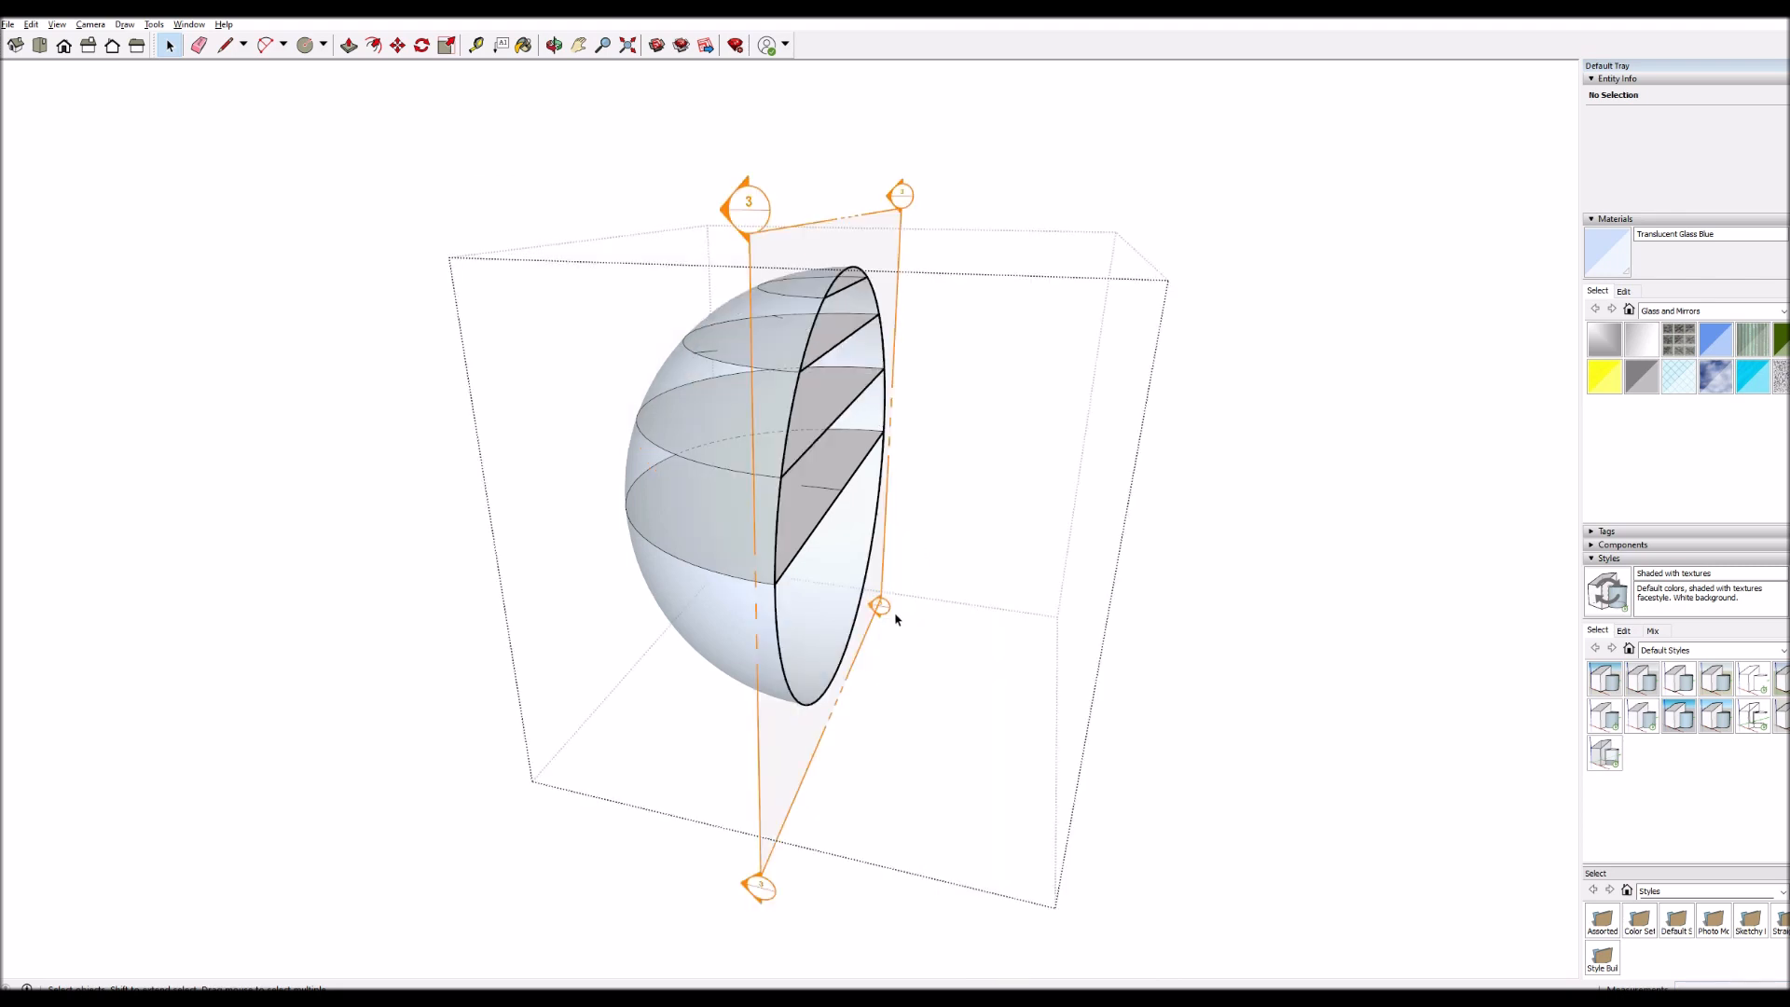
left_click(863, 648)
key("m")
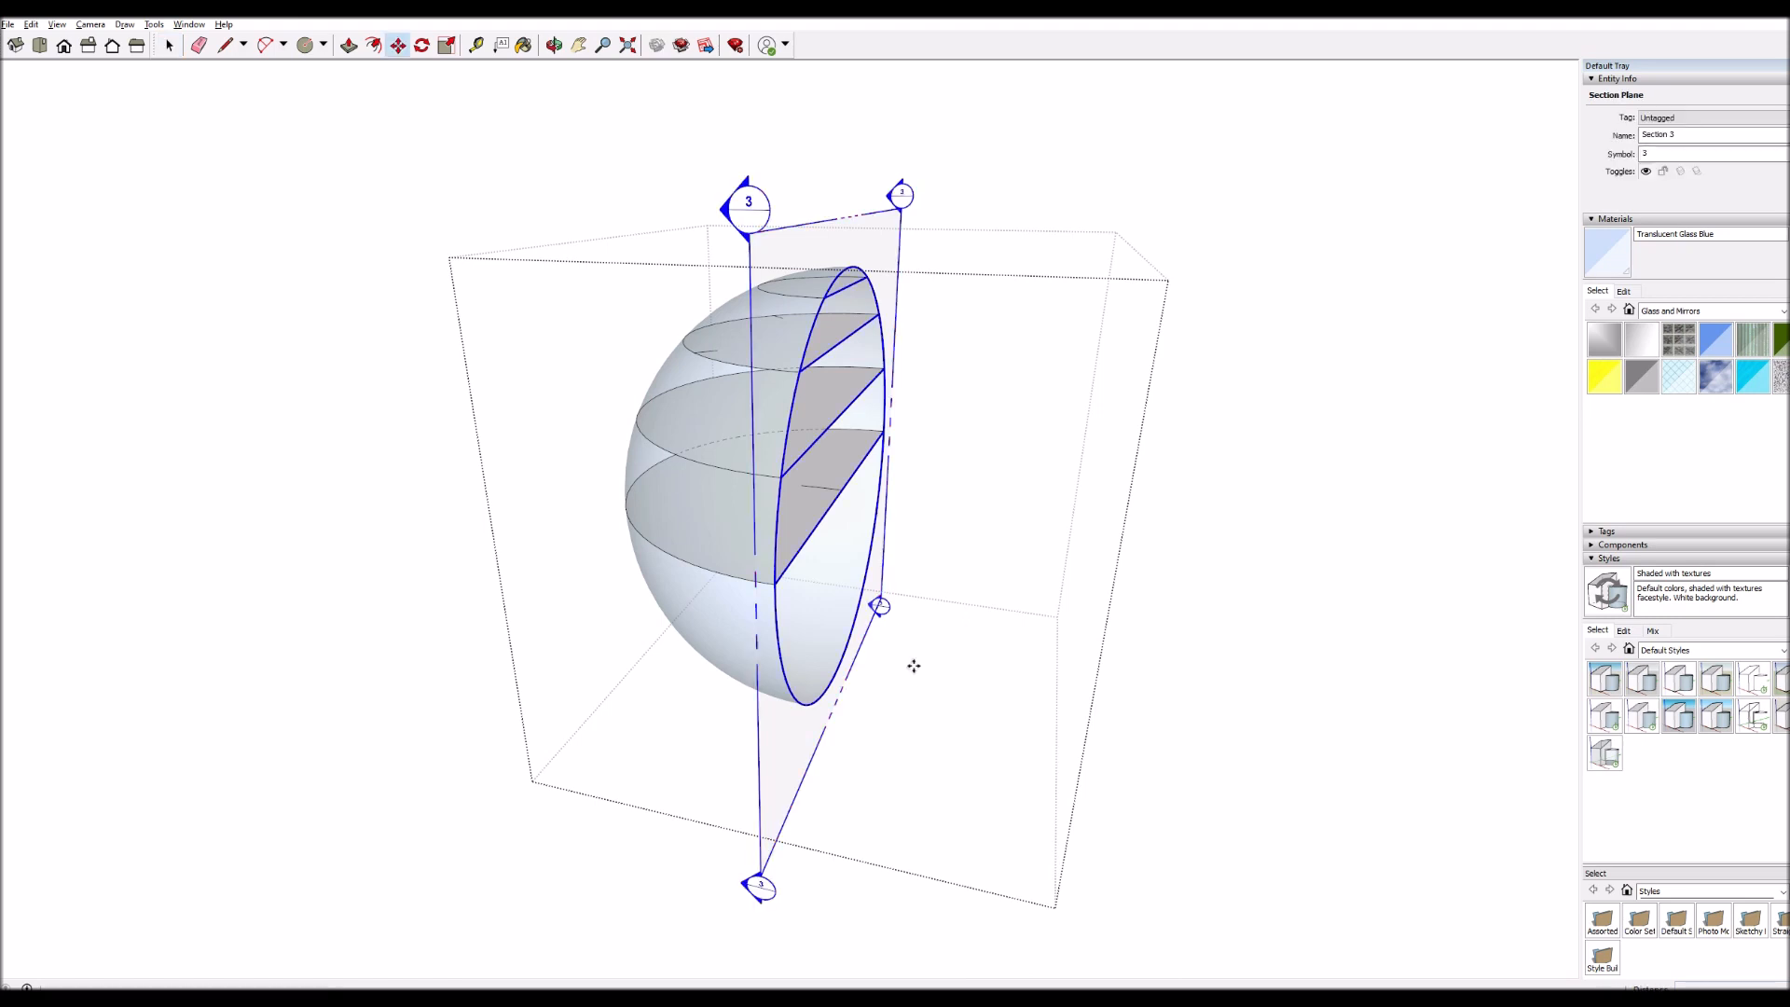
left_click_drag(921, 667, 838, 651)
key("Escape")
- Move the vertical section plane along the green axis from the sphere's centre to an off-centre position inside the sphere
middle_click_drag(806, 526, 846, 479)
key("m")
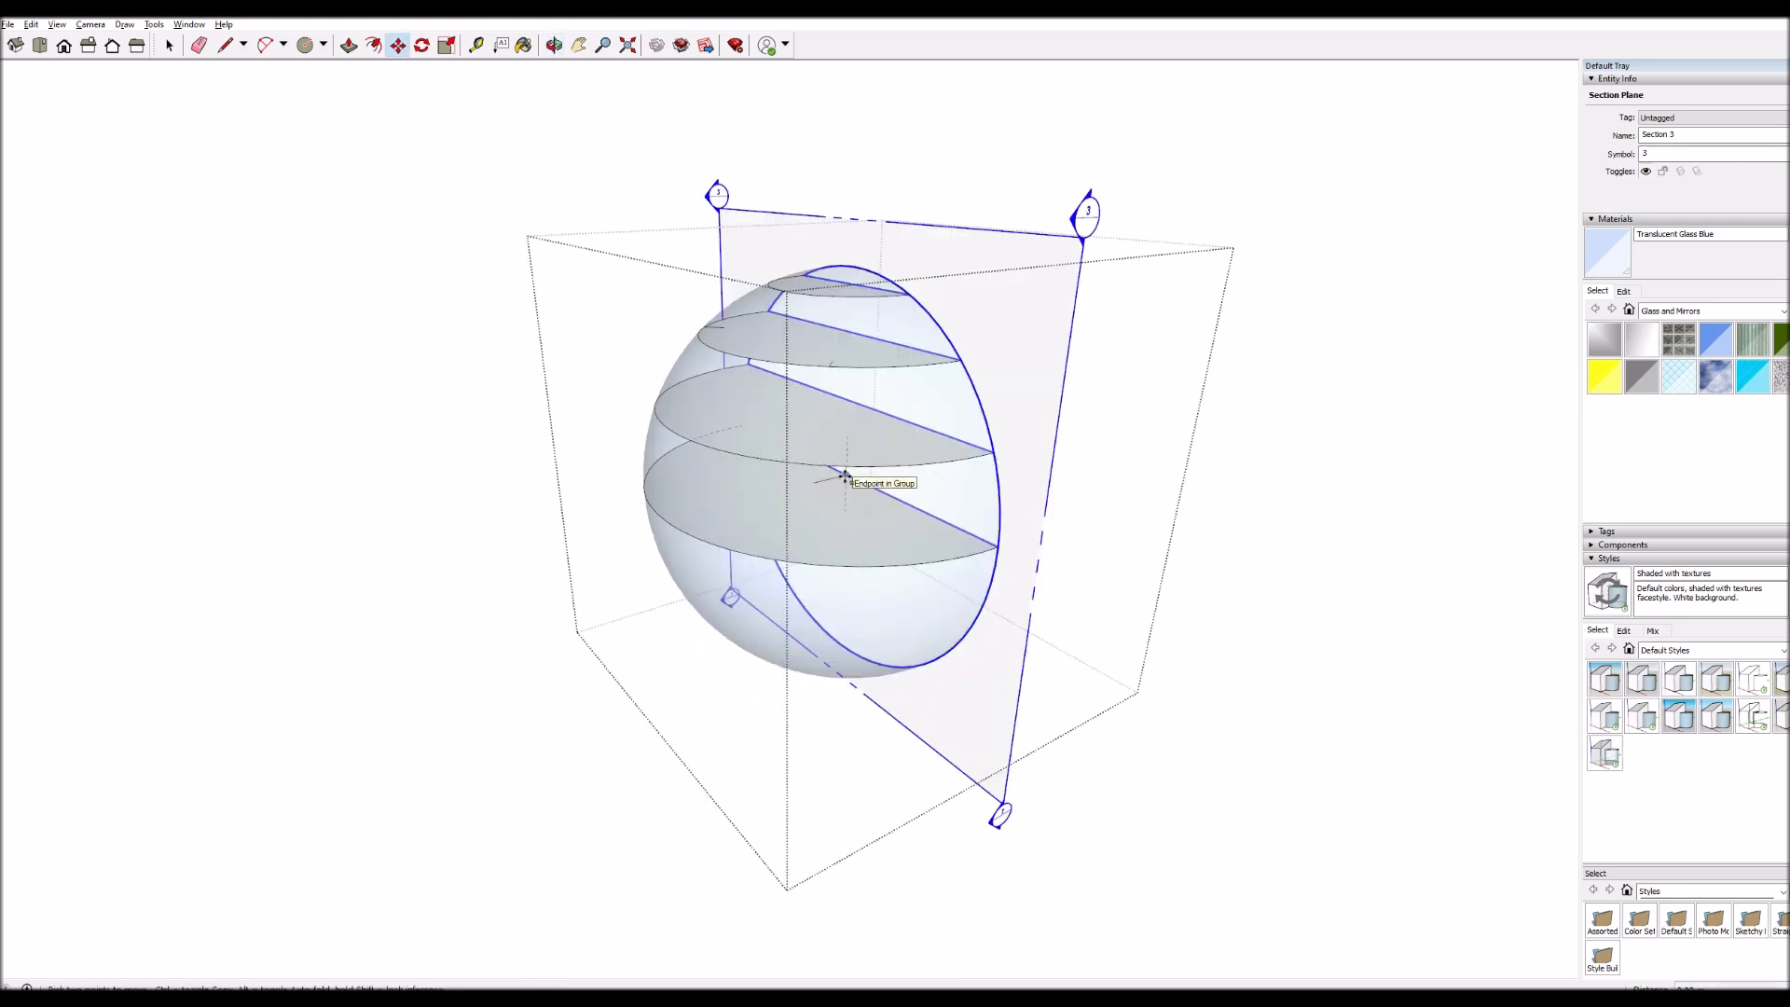
left_click(845, 477)
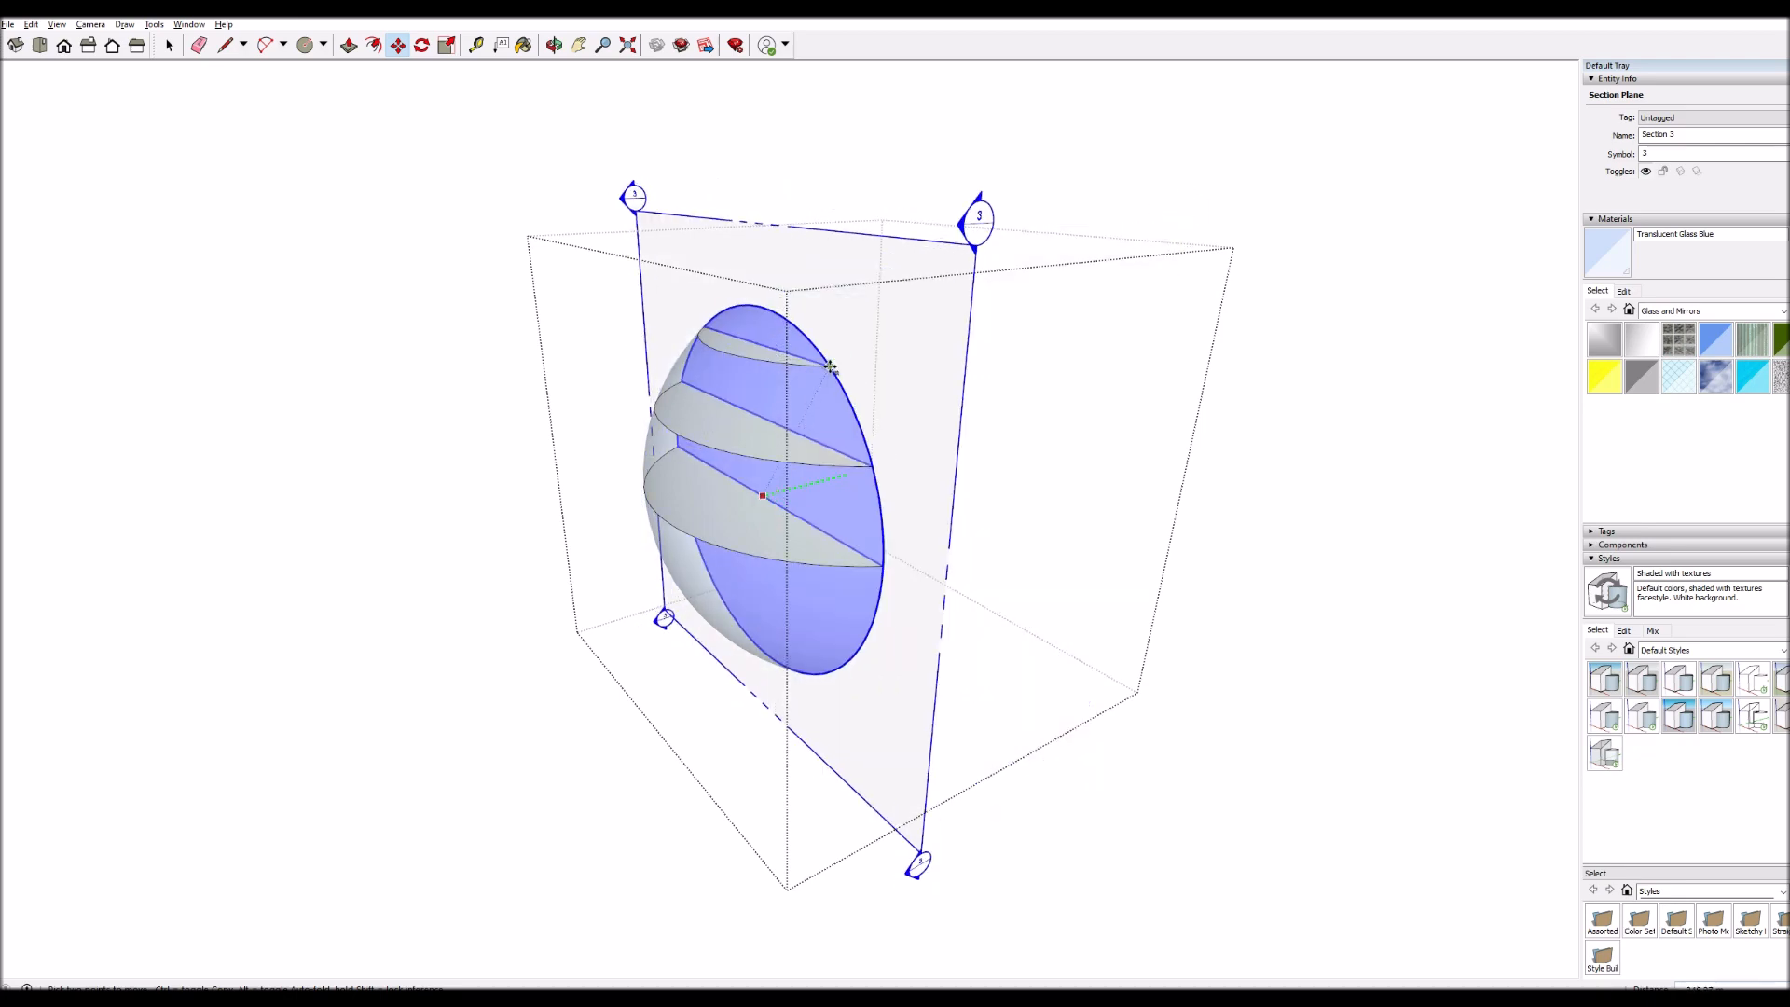
left_click(830, 366)
- Examine the off-centre section cut and its fill from the front, from behind and from above
key("o")
left_click_drag(744, 591, 218, 467)
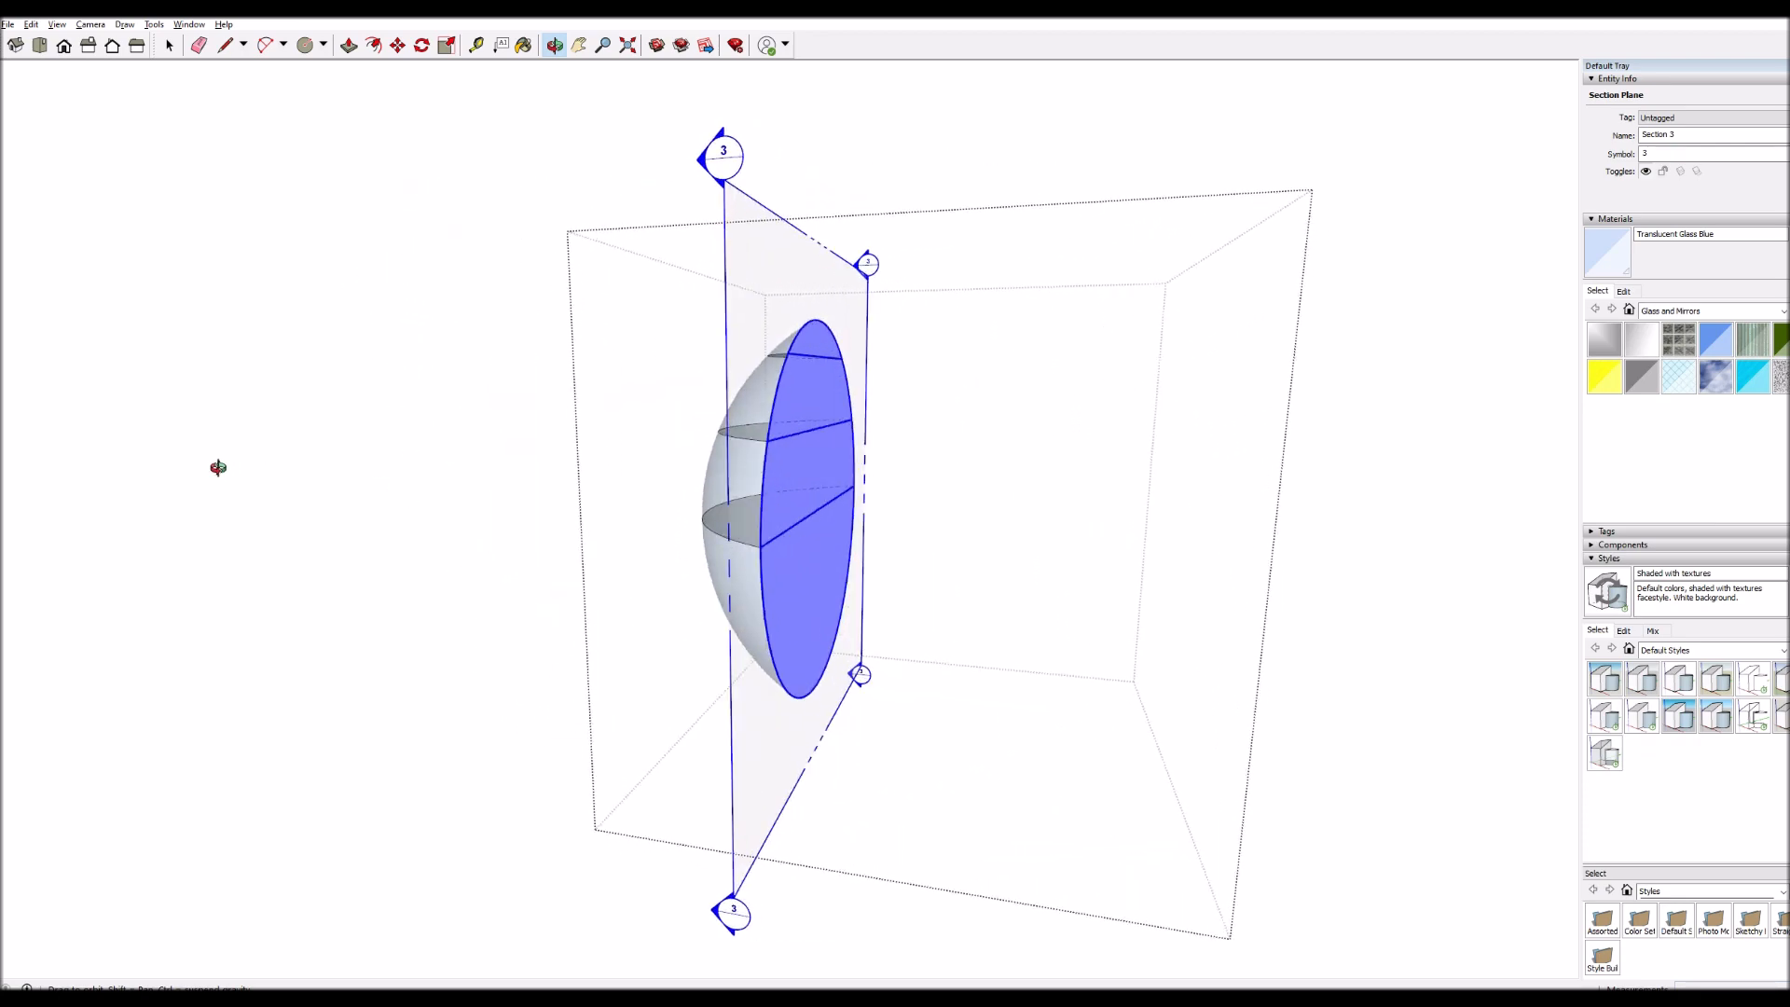
left_click_drag(831, 548, 471, 547)
left_click_drag(763, 531, 1090, 631)
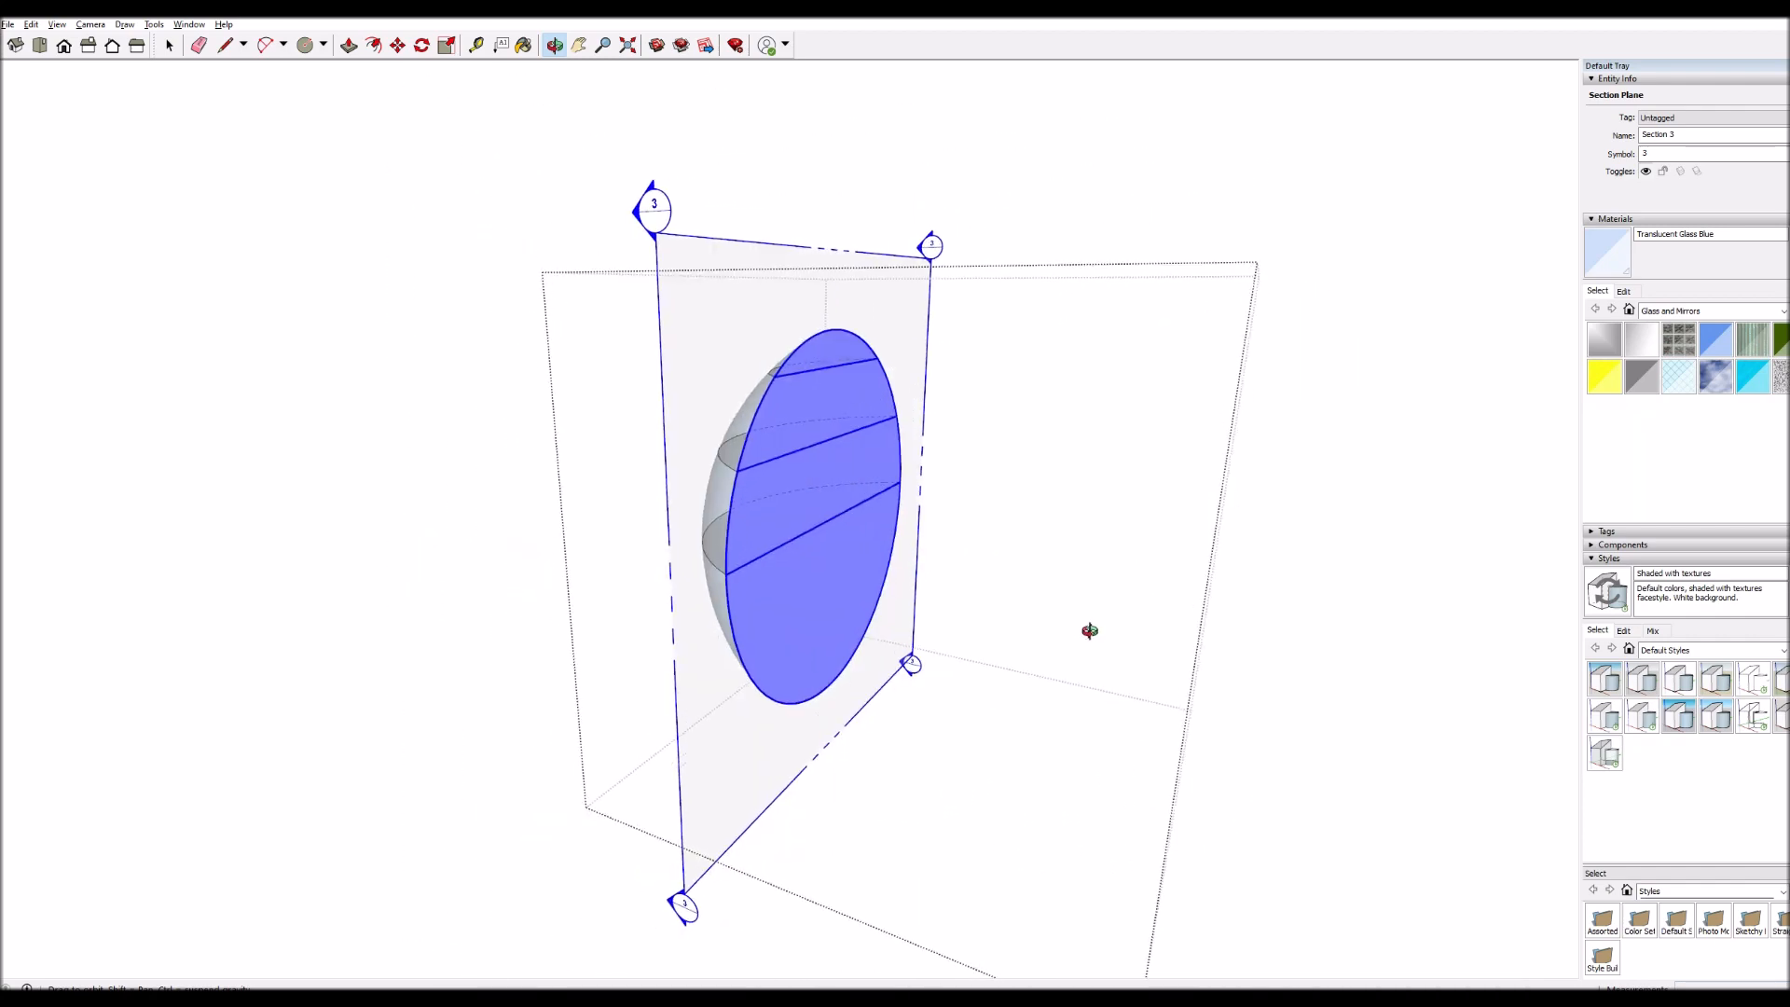
scroll(836, 388, "up", 5)
left_click_drag(764, 404, 523, 336)
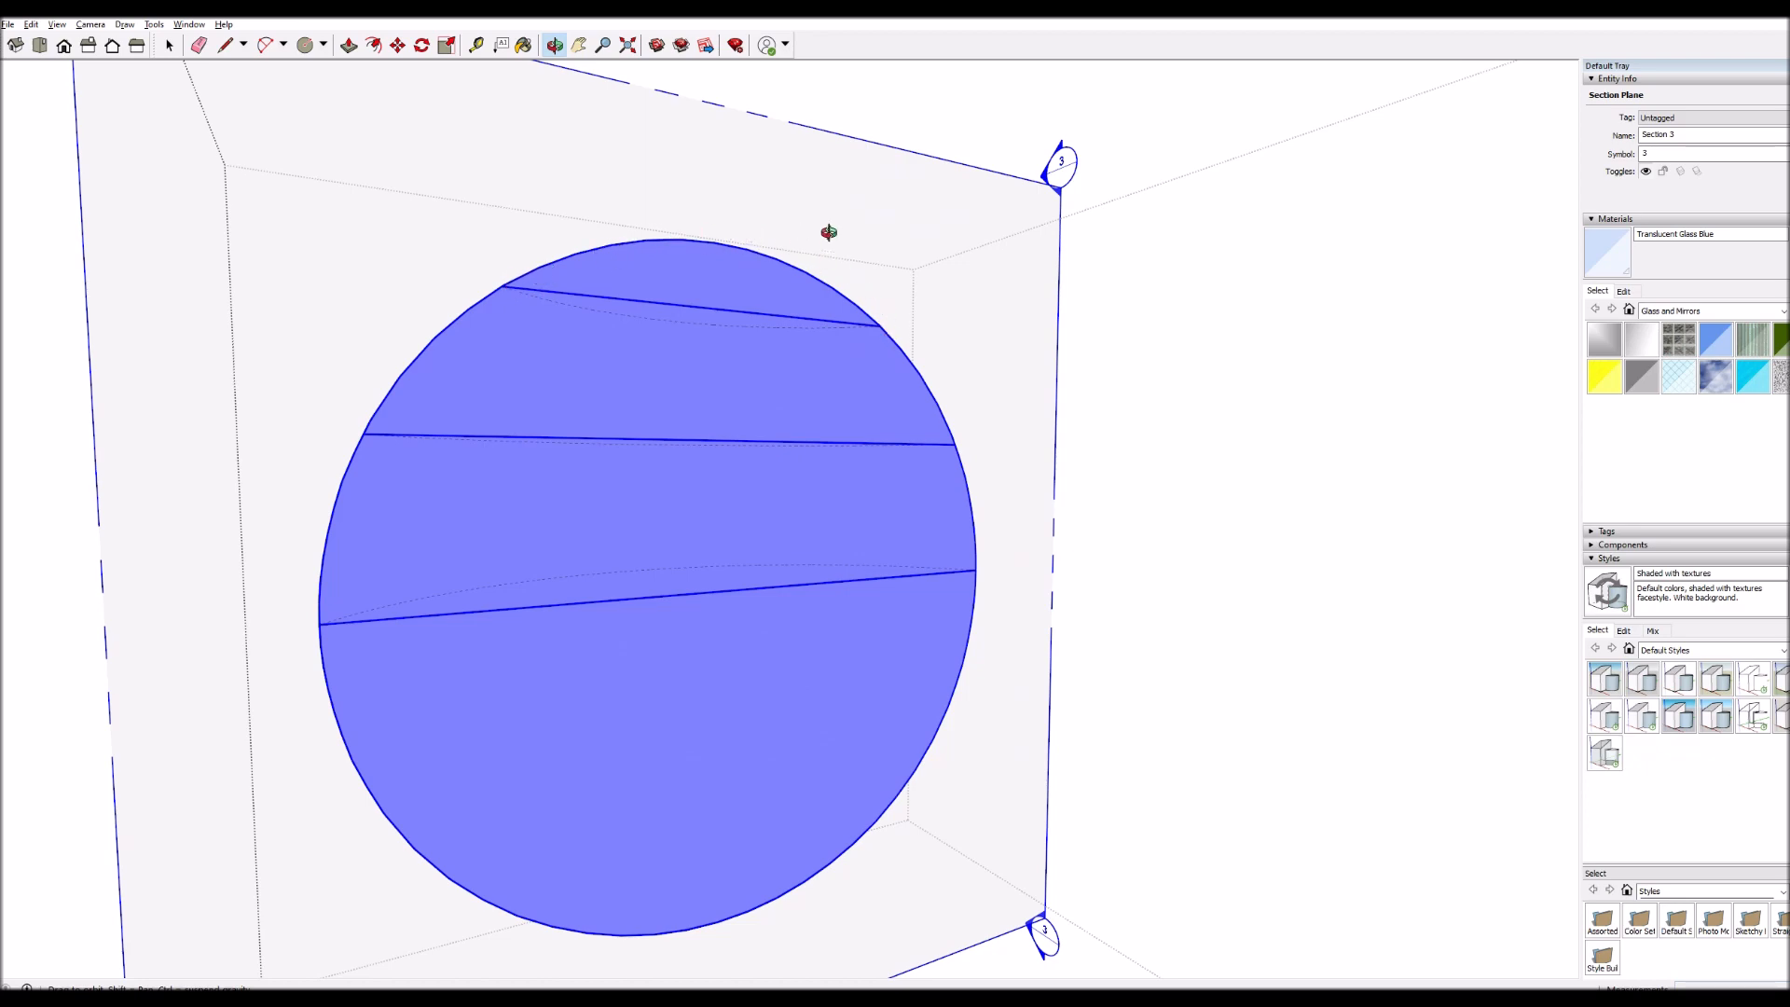
left_click_drag(550, 363, 984, 717)
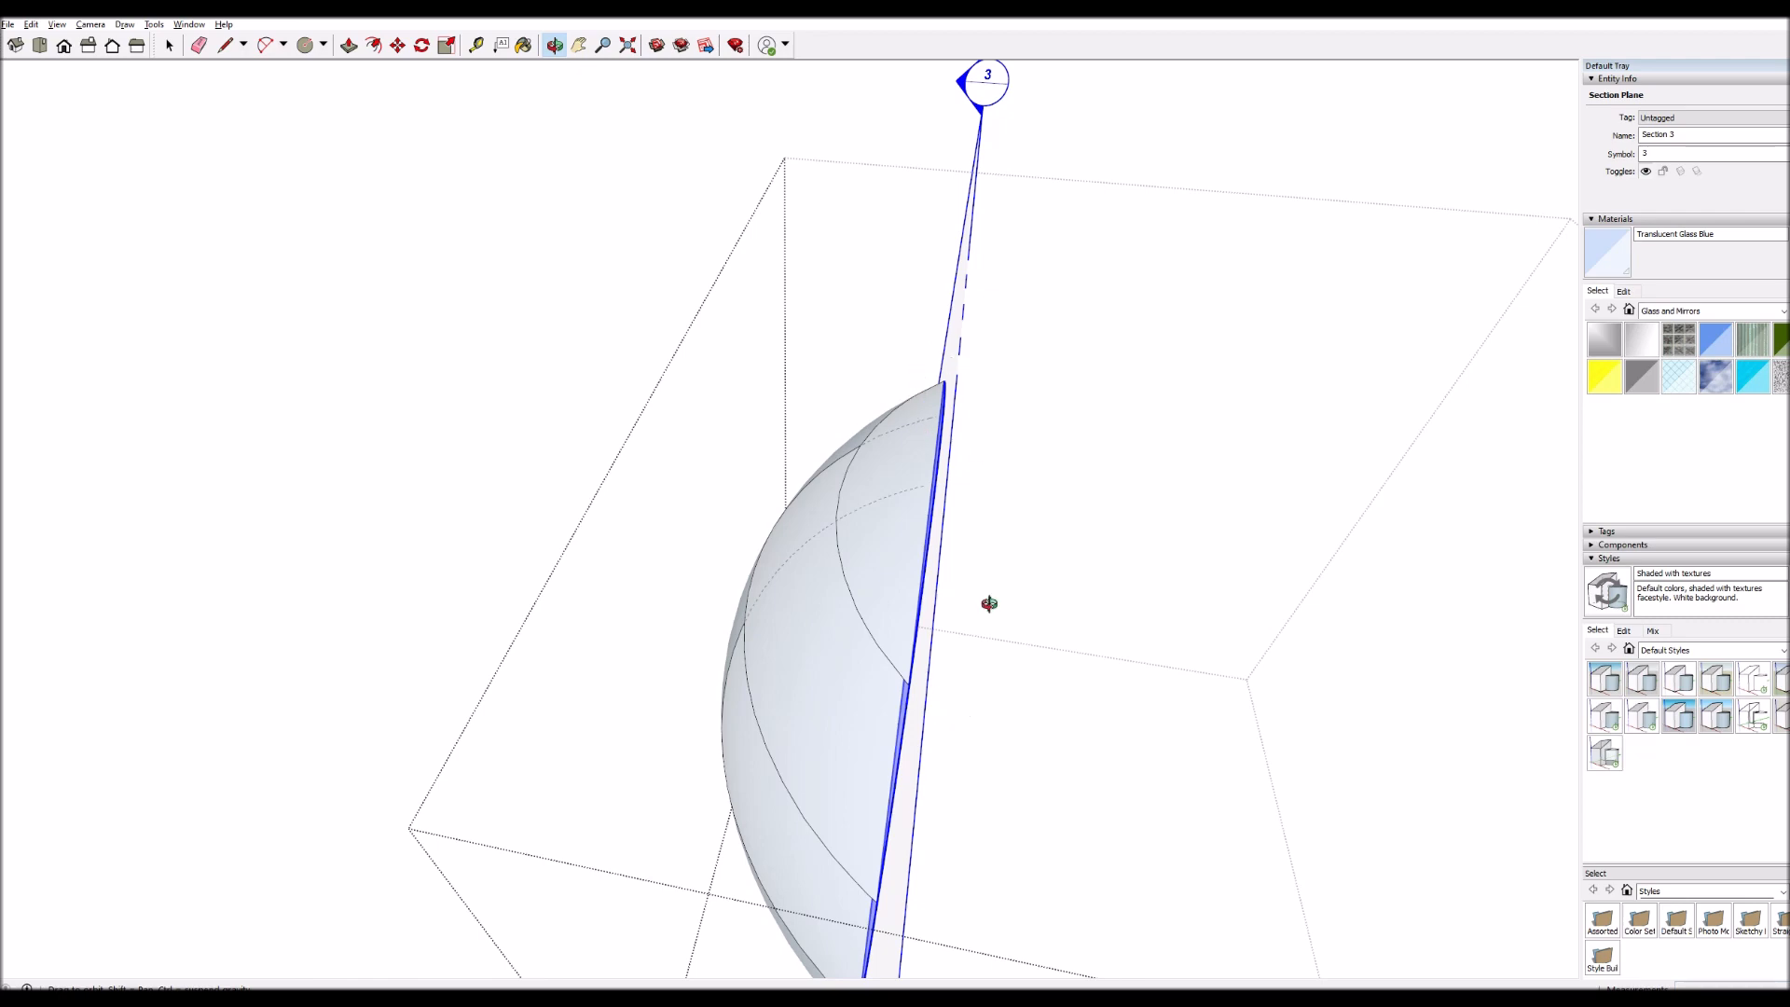
mouse_move(950, 388)
left_mouse_down()
mouse_move(879, 731)
mouse_move(1194, 668)
mouse_move(1154, 631)
left_mouse_up()
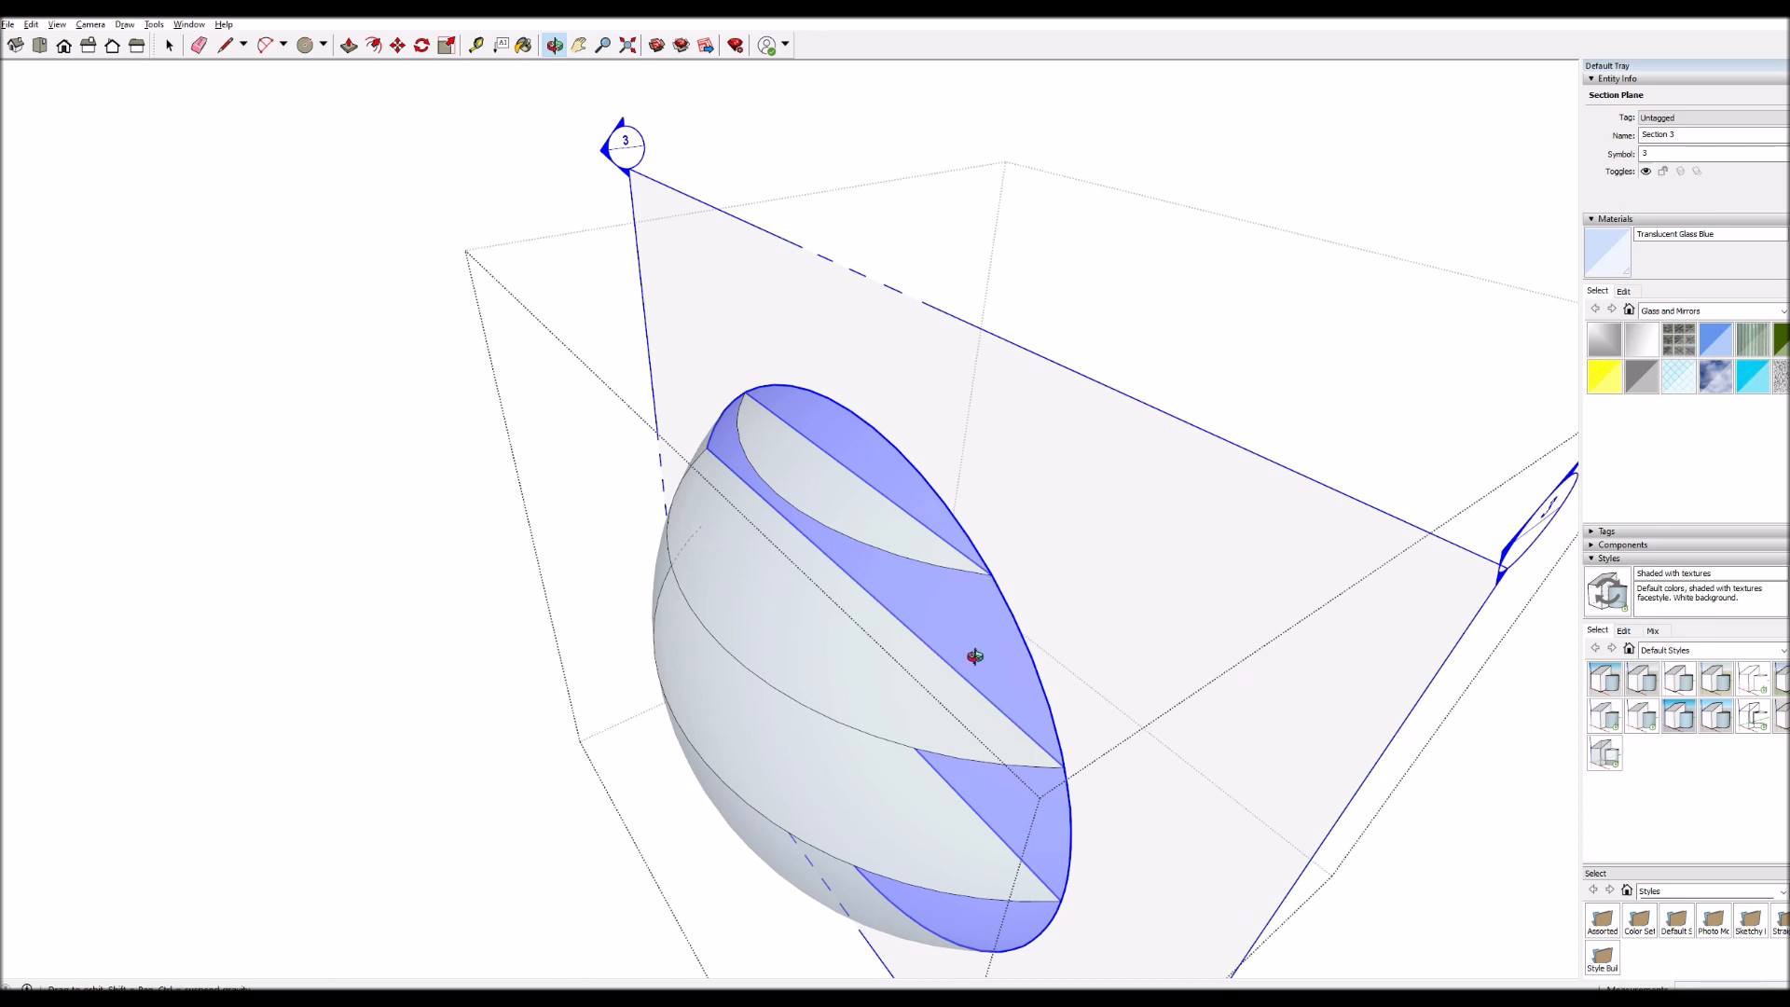
- Examine the vertical cut and the discs inside the sphere from several sides, with the section plane deselected
middle_click_drag(976, 658, 979, 659)
key("z")
left_click_drag(1025, 475, 836, 695)
key("o")
key("space")
left_click(987, 771)
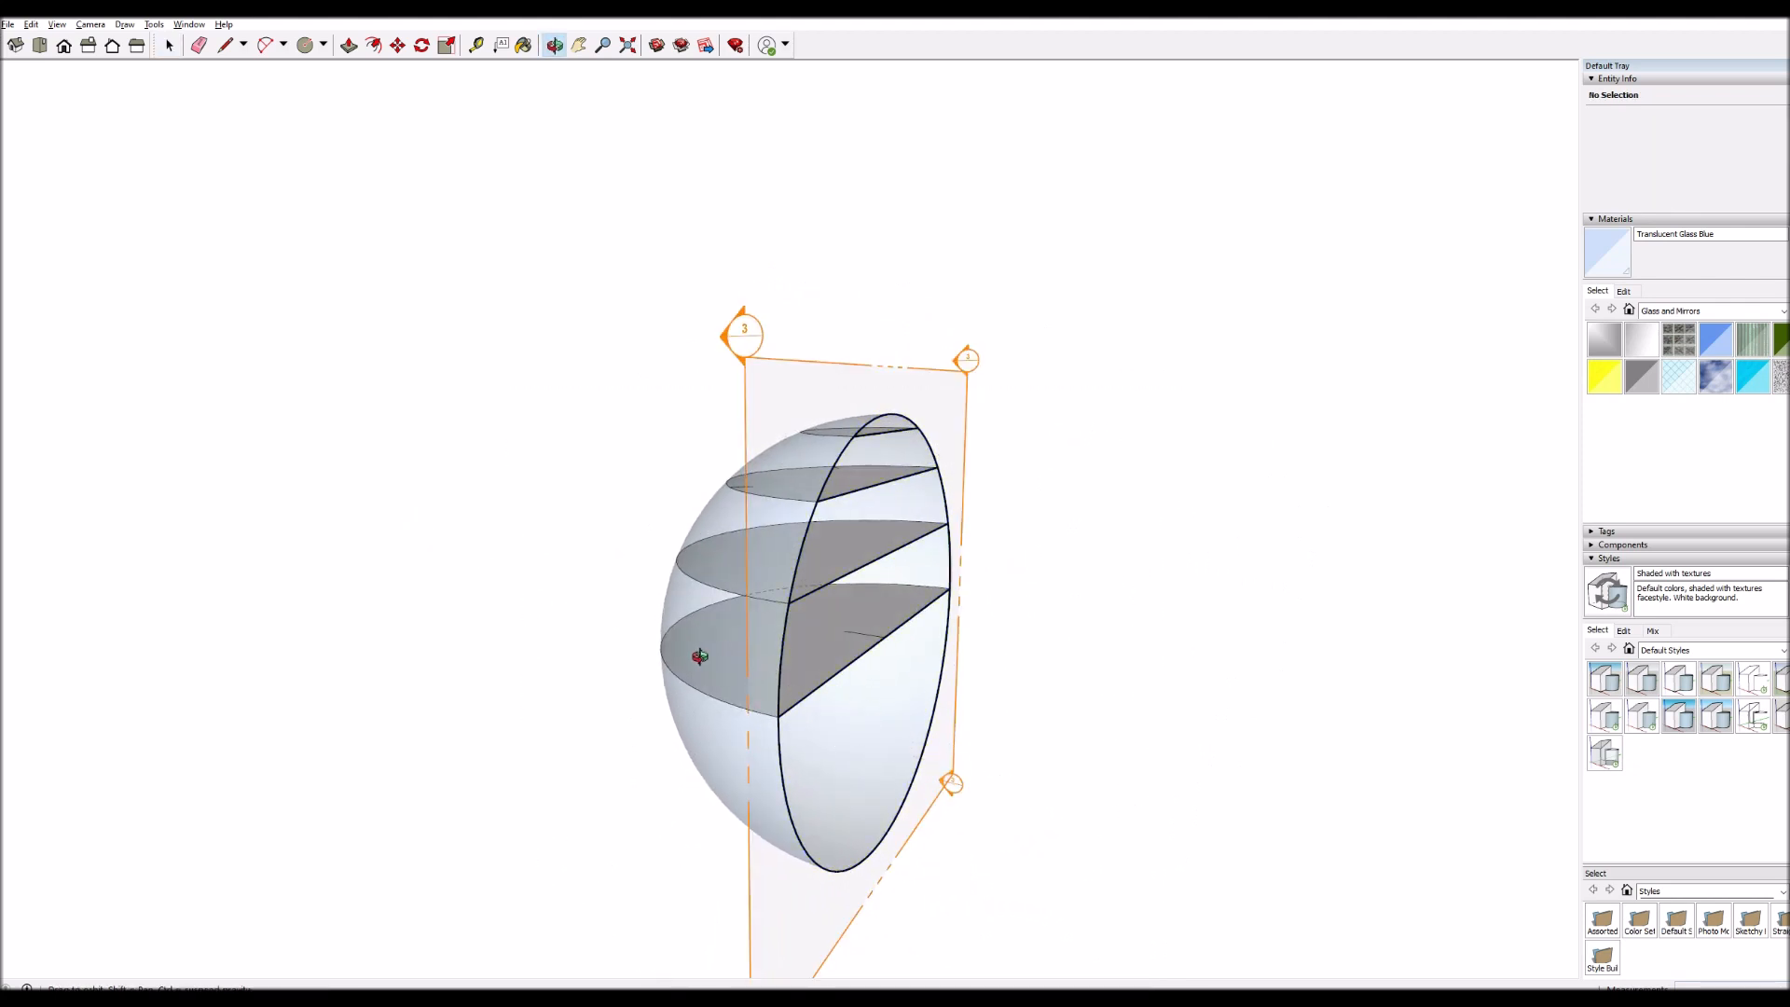
left_click_drag(699, 650, 1091, 766)
middle_click_drag(1091, 765, 699, 674)
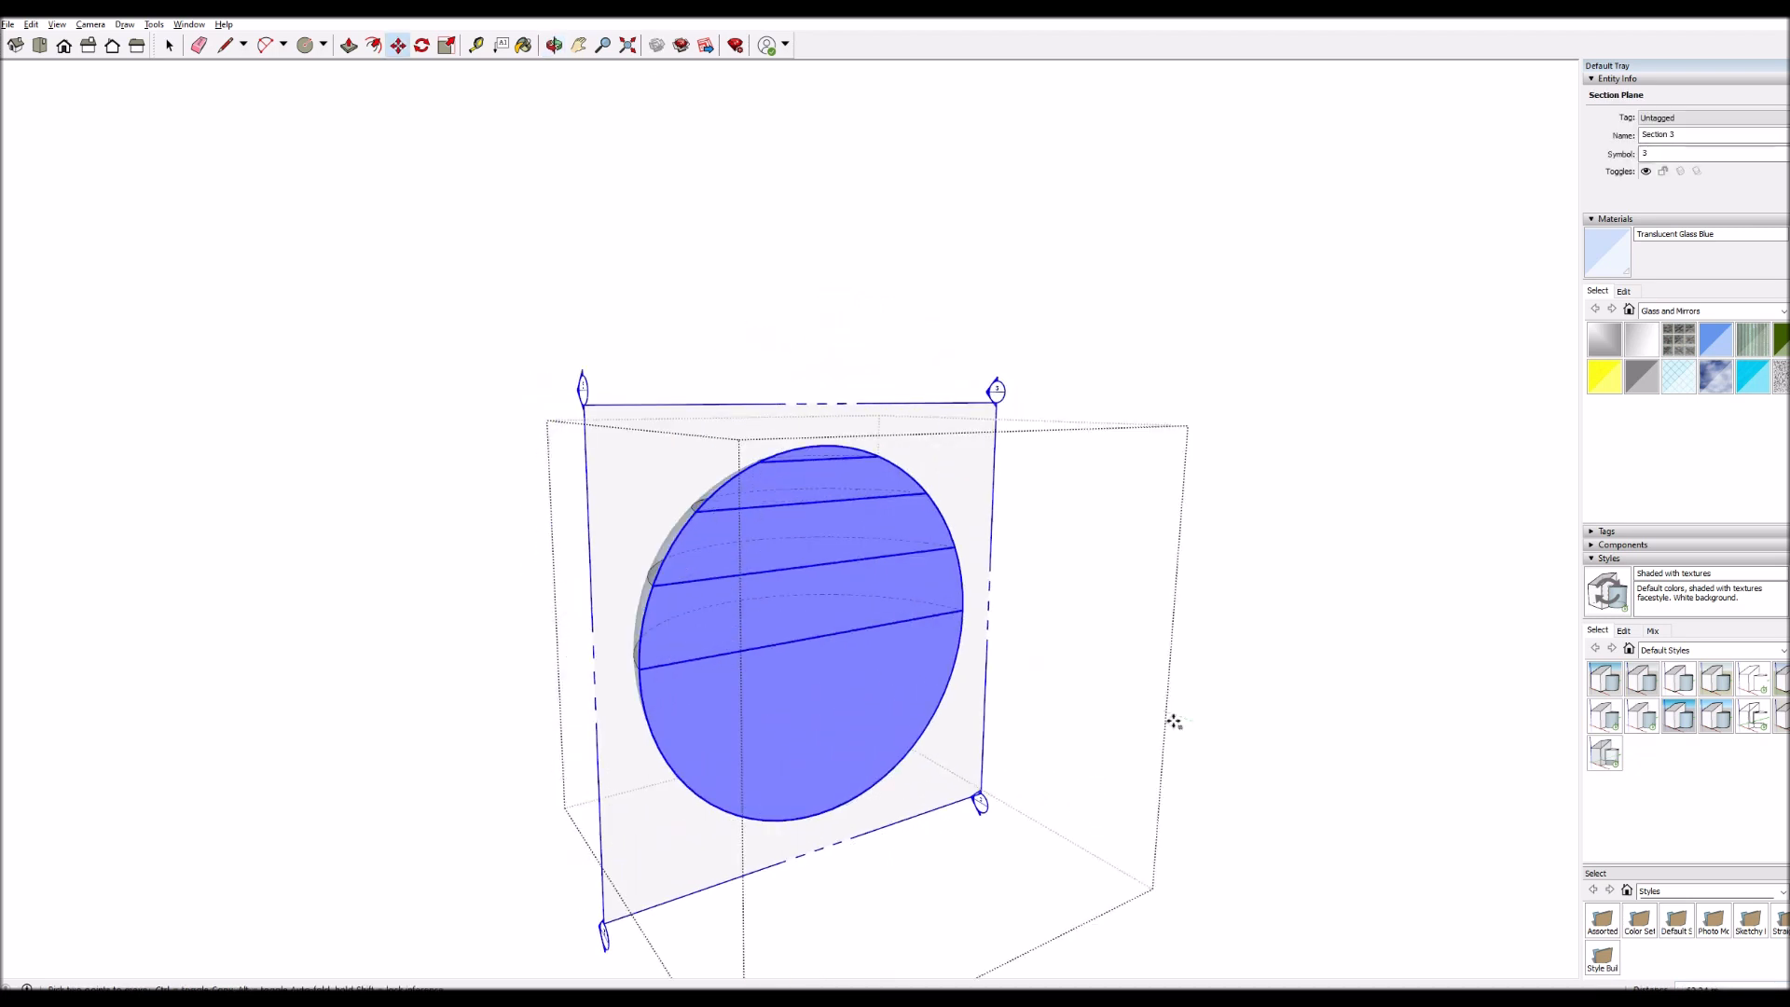
- Slide the vertical section plane through the sphere, and raise the horizontal section plane from the sphere's centre into its upper half
left_click_drag(1174, 722, 1236, 715)
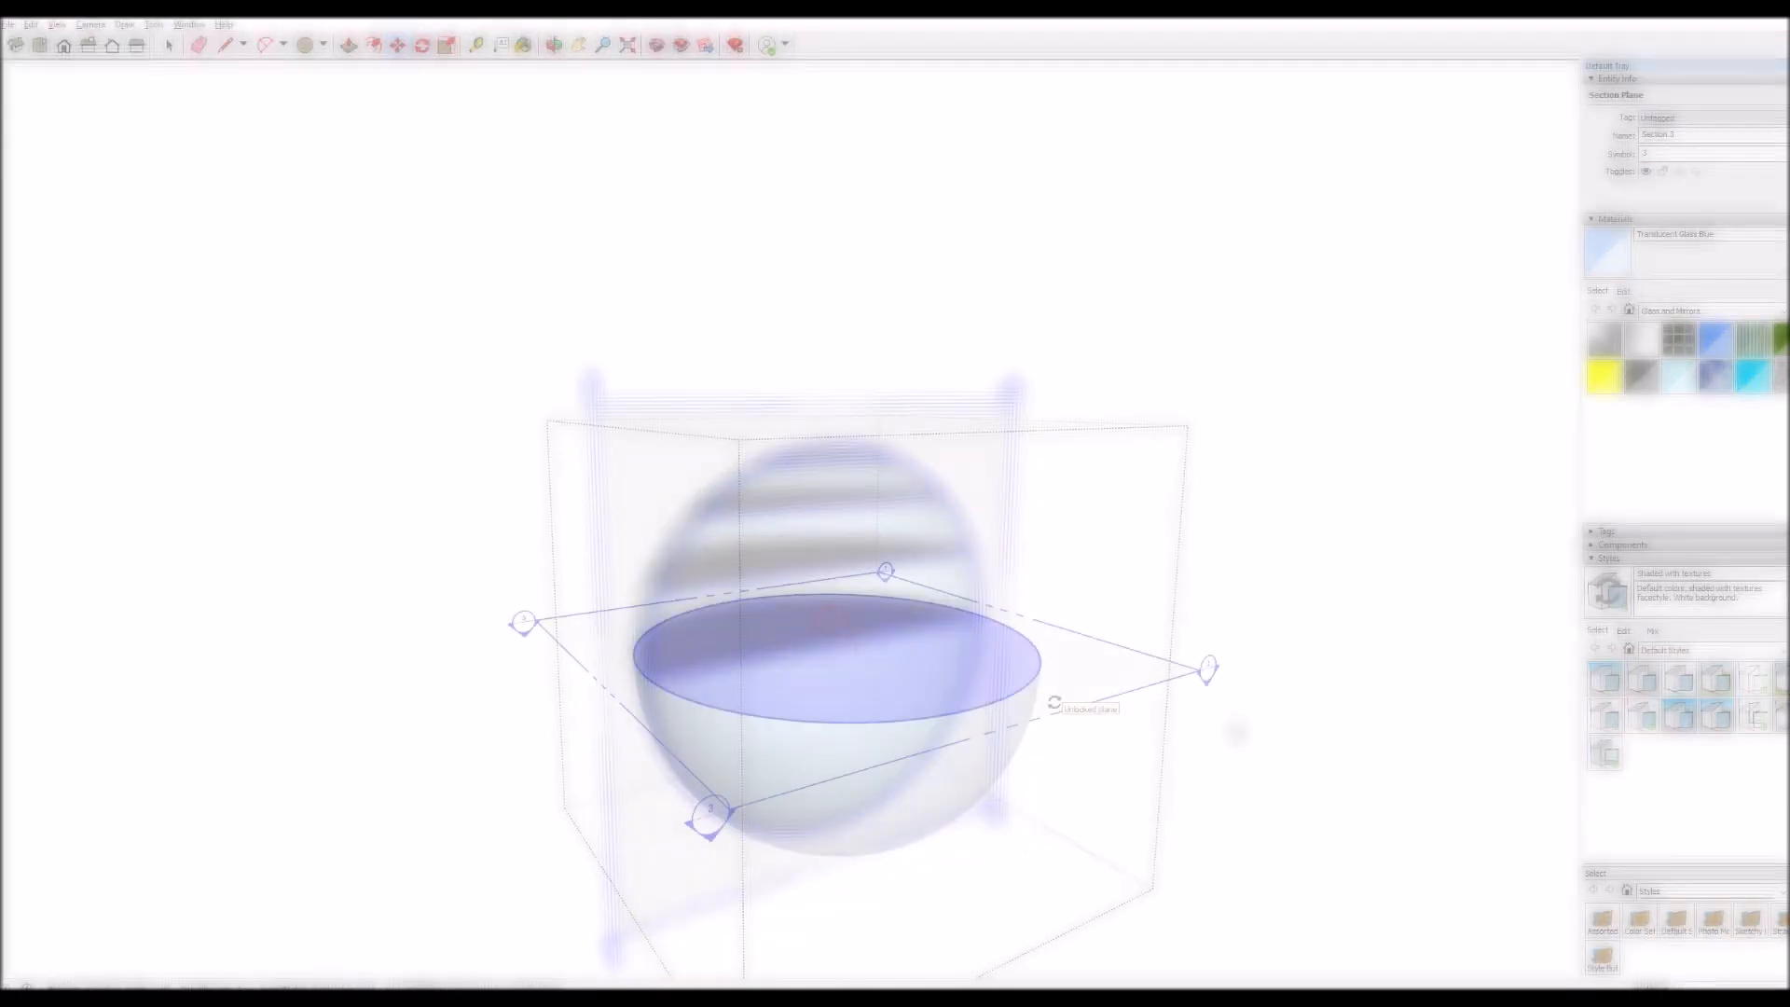
key("space")
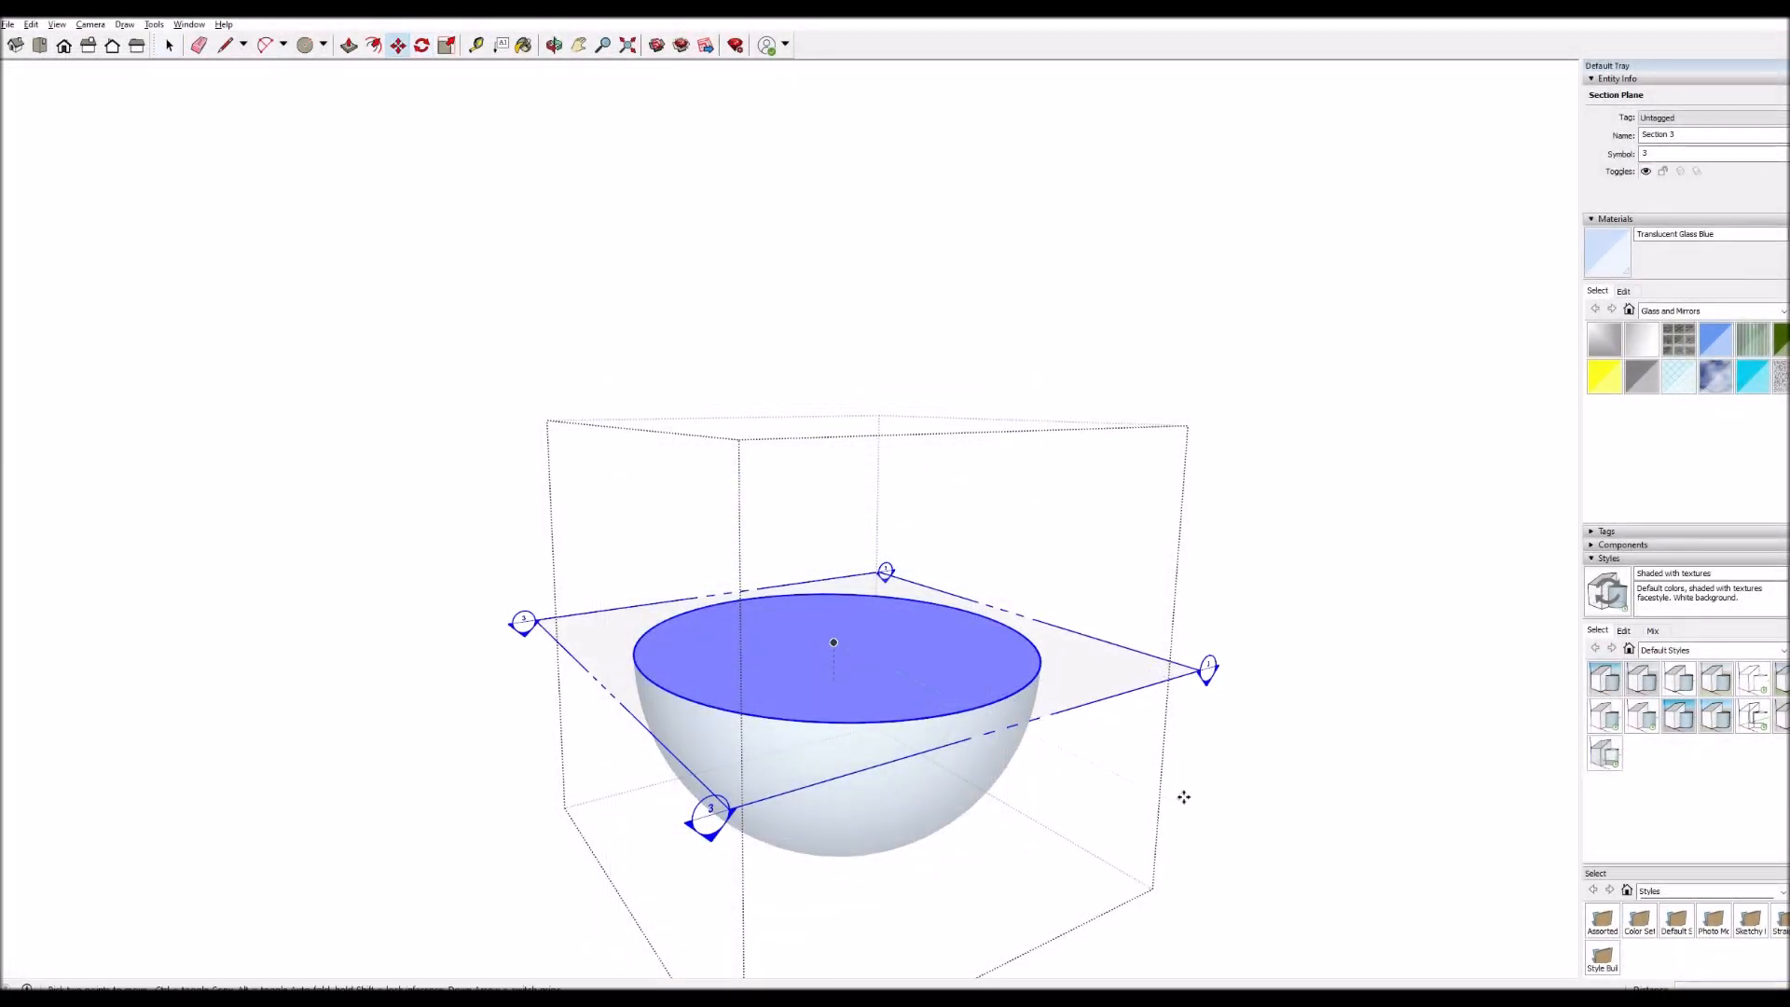
left_click_drag(1207, 804, 1234, 750)
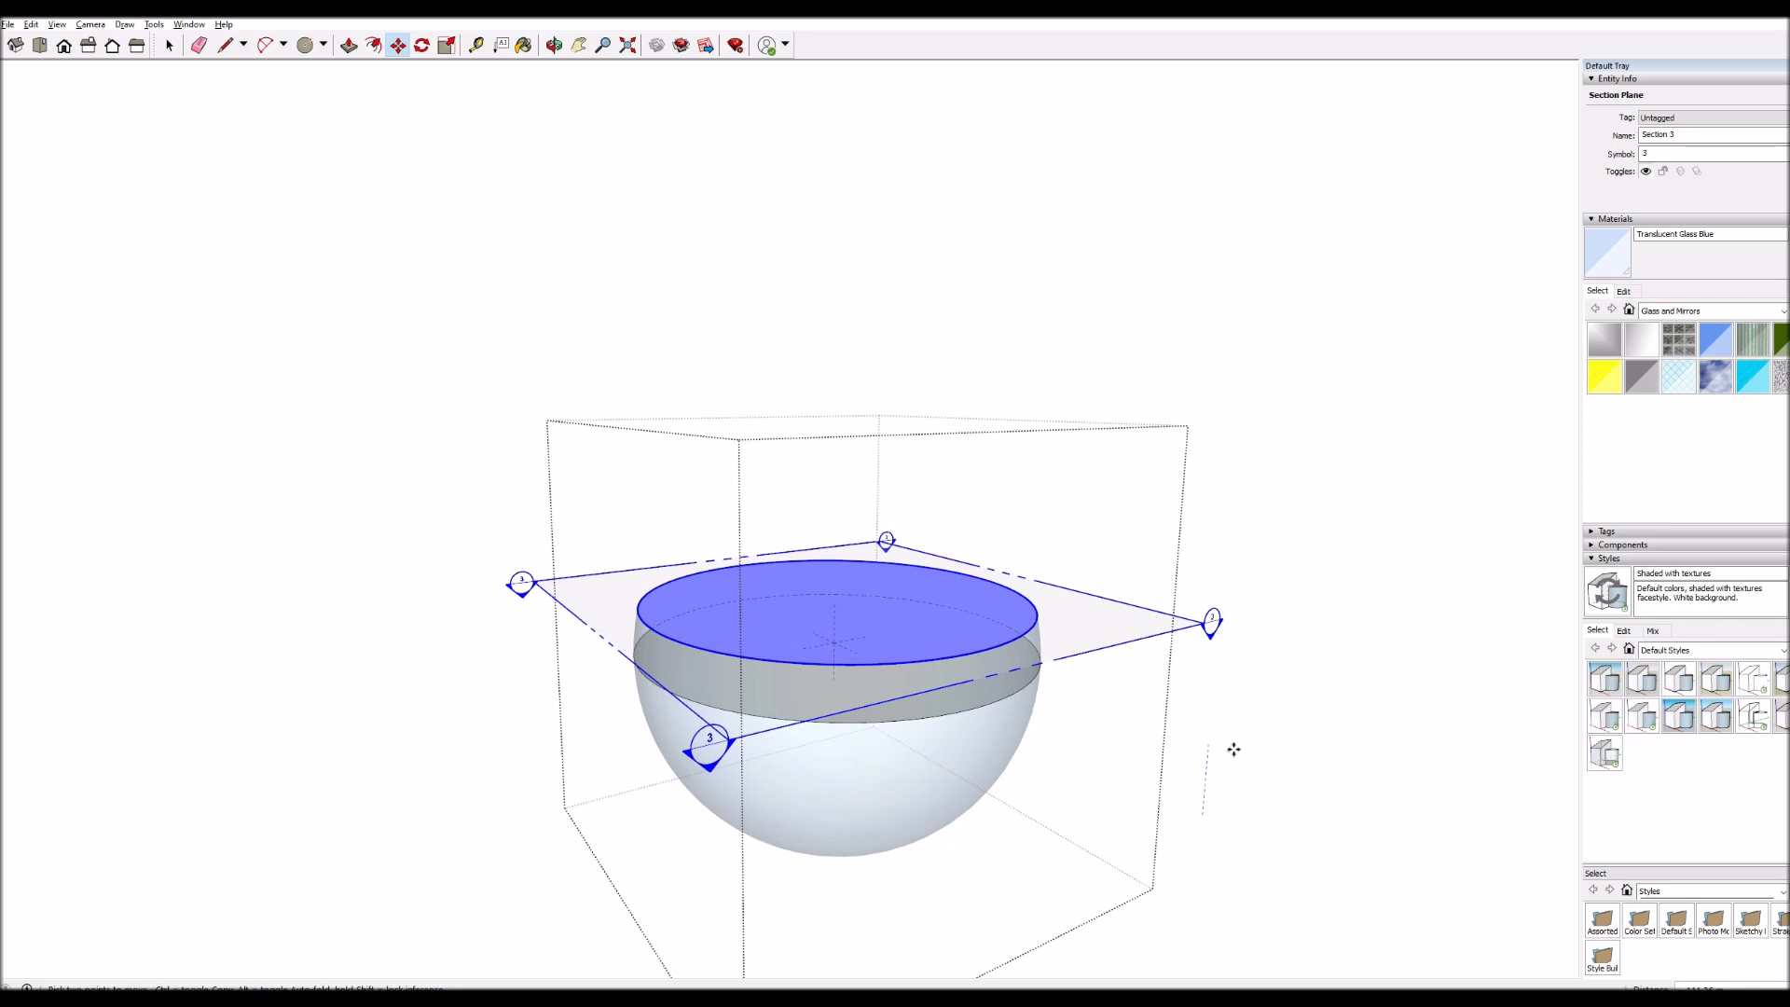
key("space")
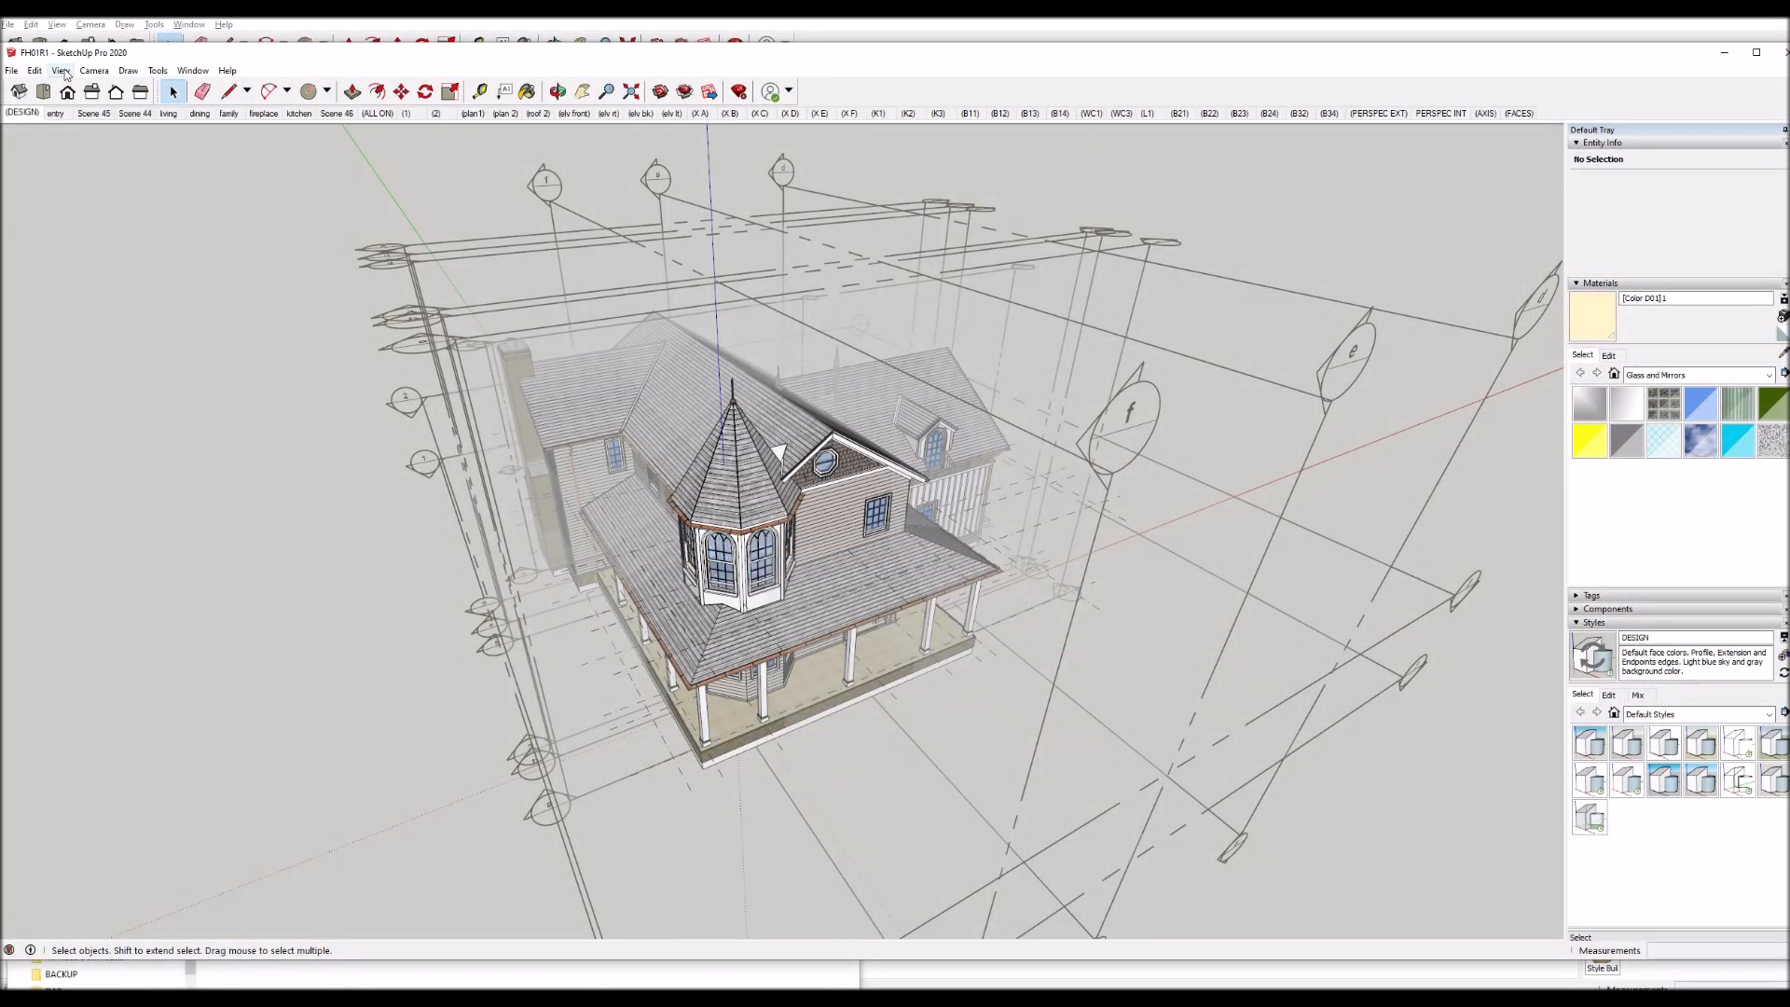
- Hide the section planes in the house model and view the whole house from several sides
left_click(61, 72)
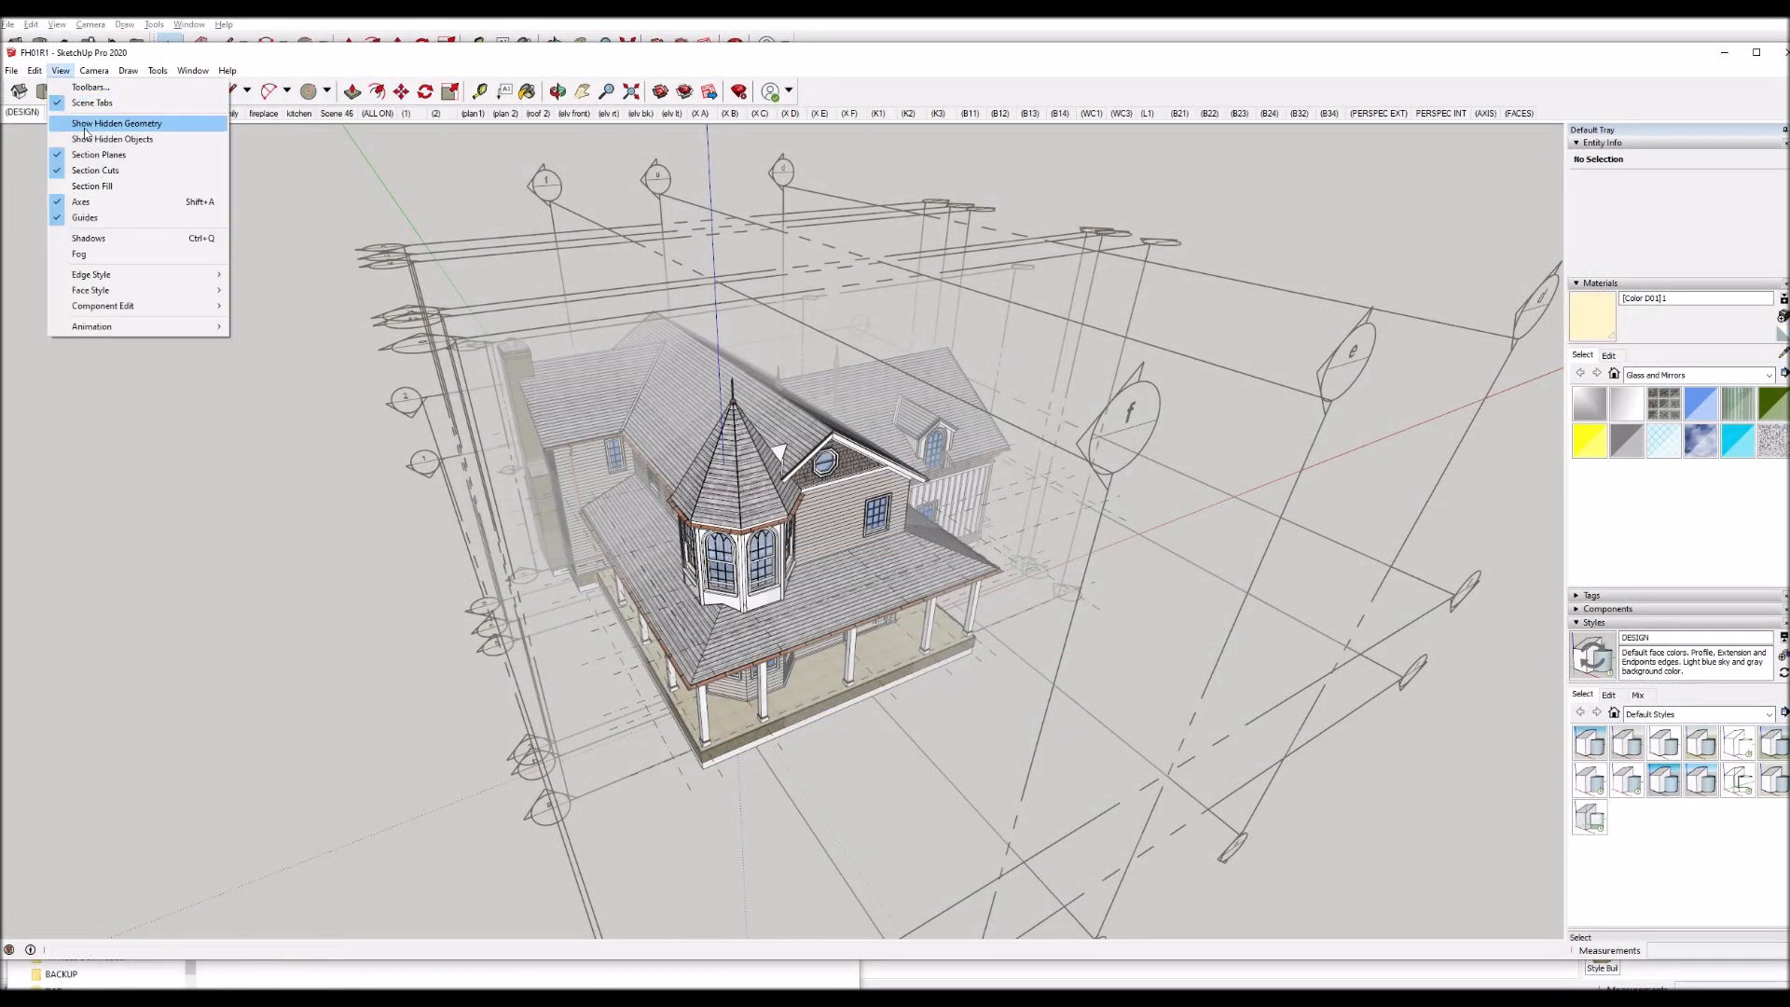
left_click(93, 155)
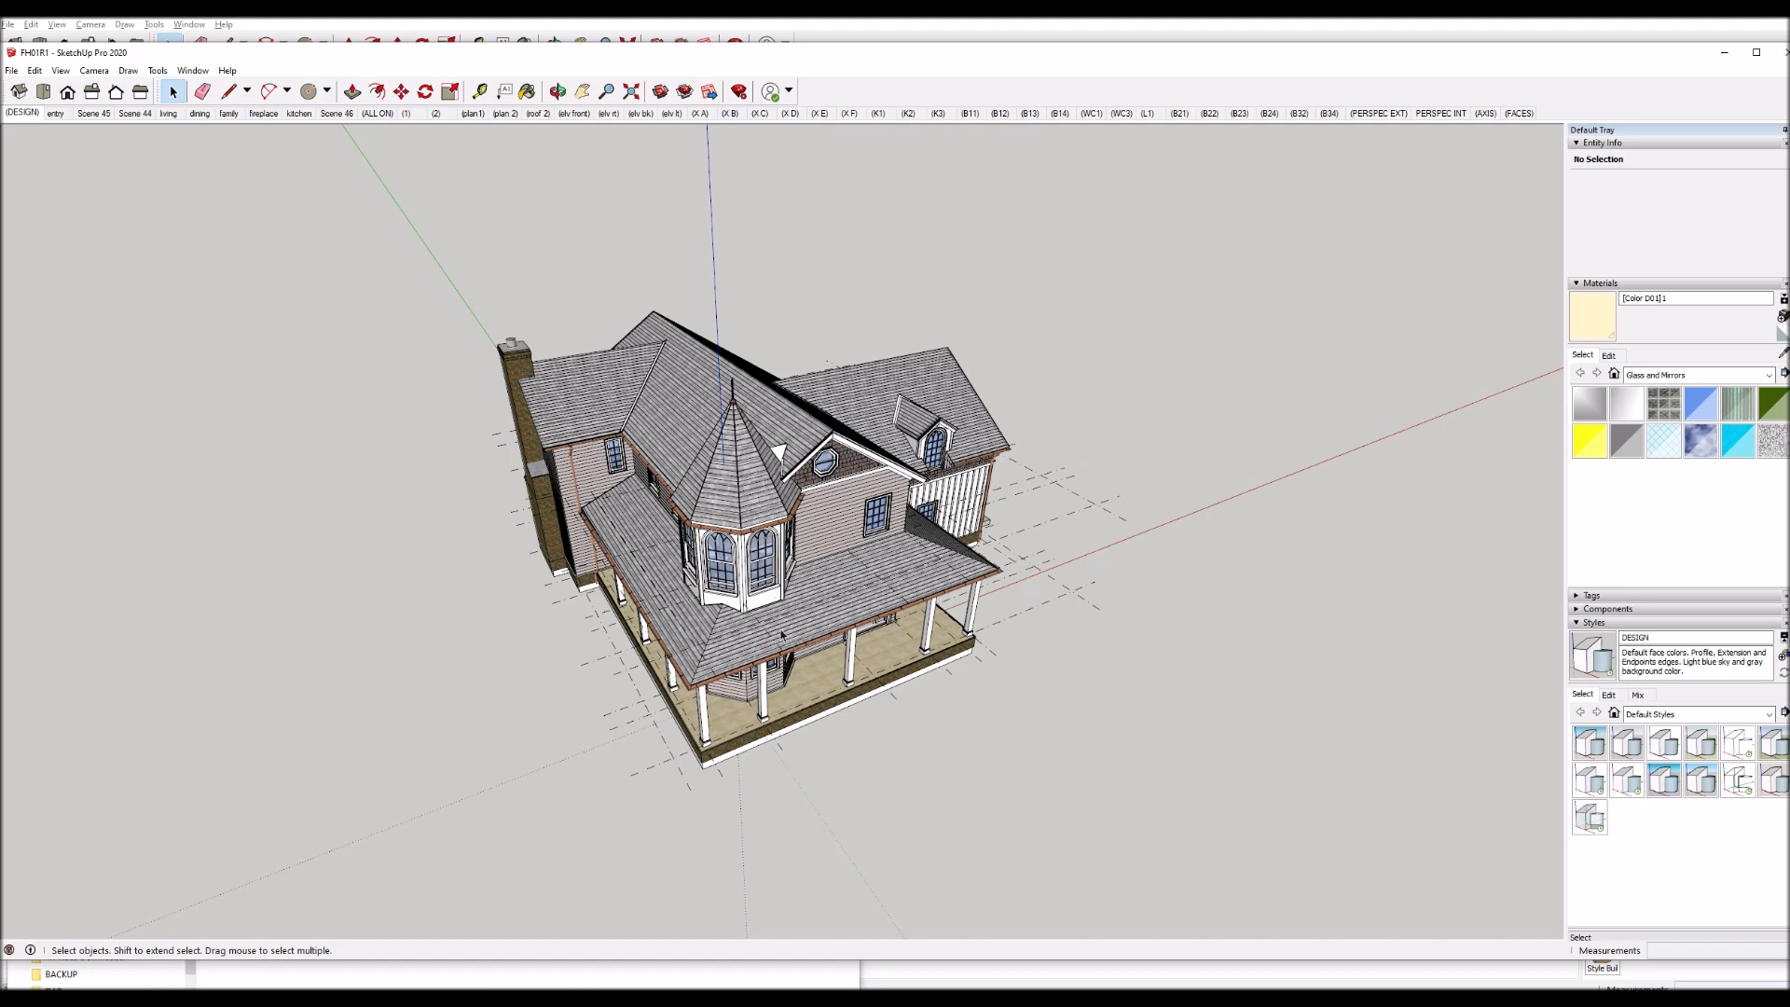
middle_click_drag(781, 635, 432, 360)
middle_click_drag(1027, 460, 260, 479)
middle_click_drag(468, 490, 933, 503)
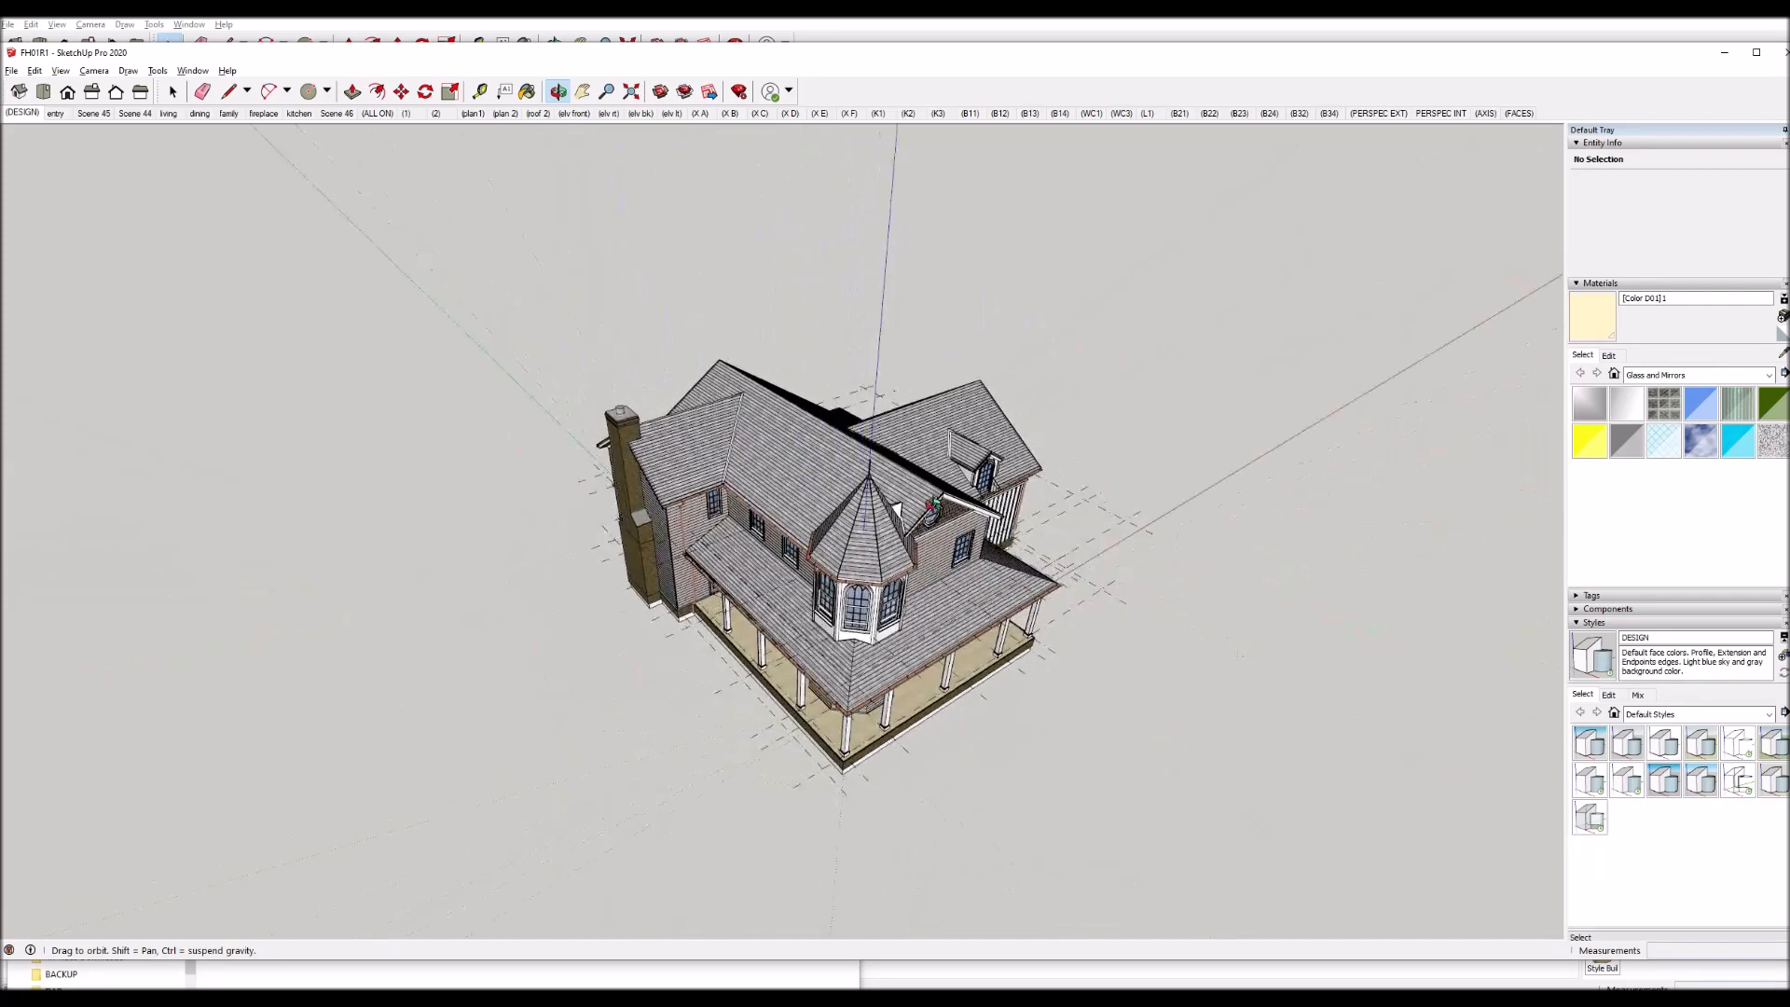
- Show the section planes again, open the group holding them and activate horizontal section plane 1 through the ground floor
left_click(62, 72)
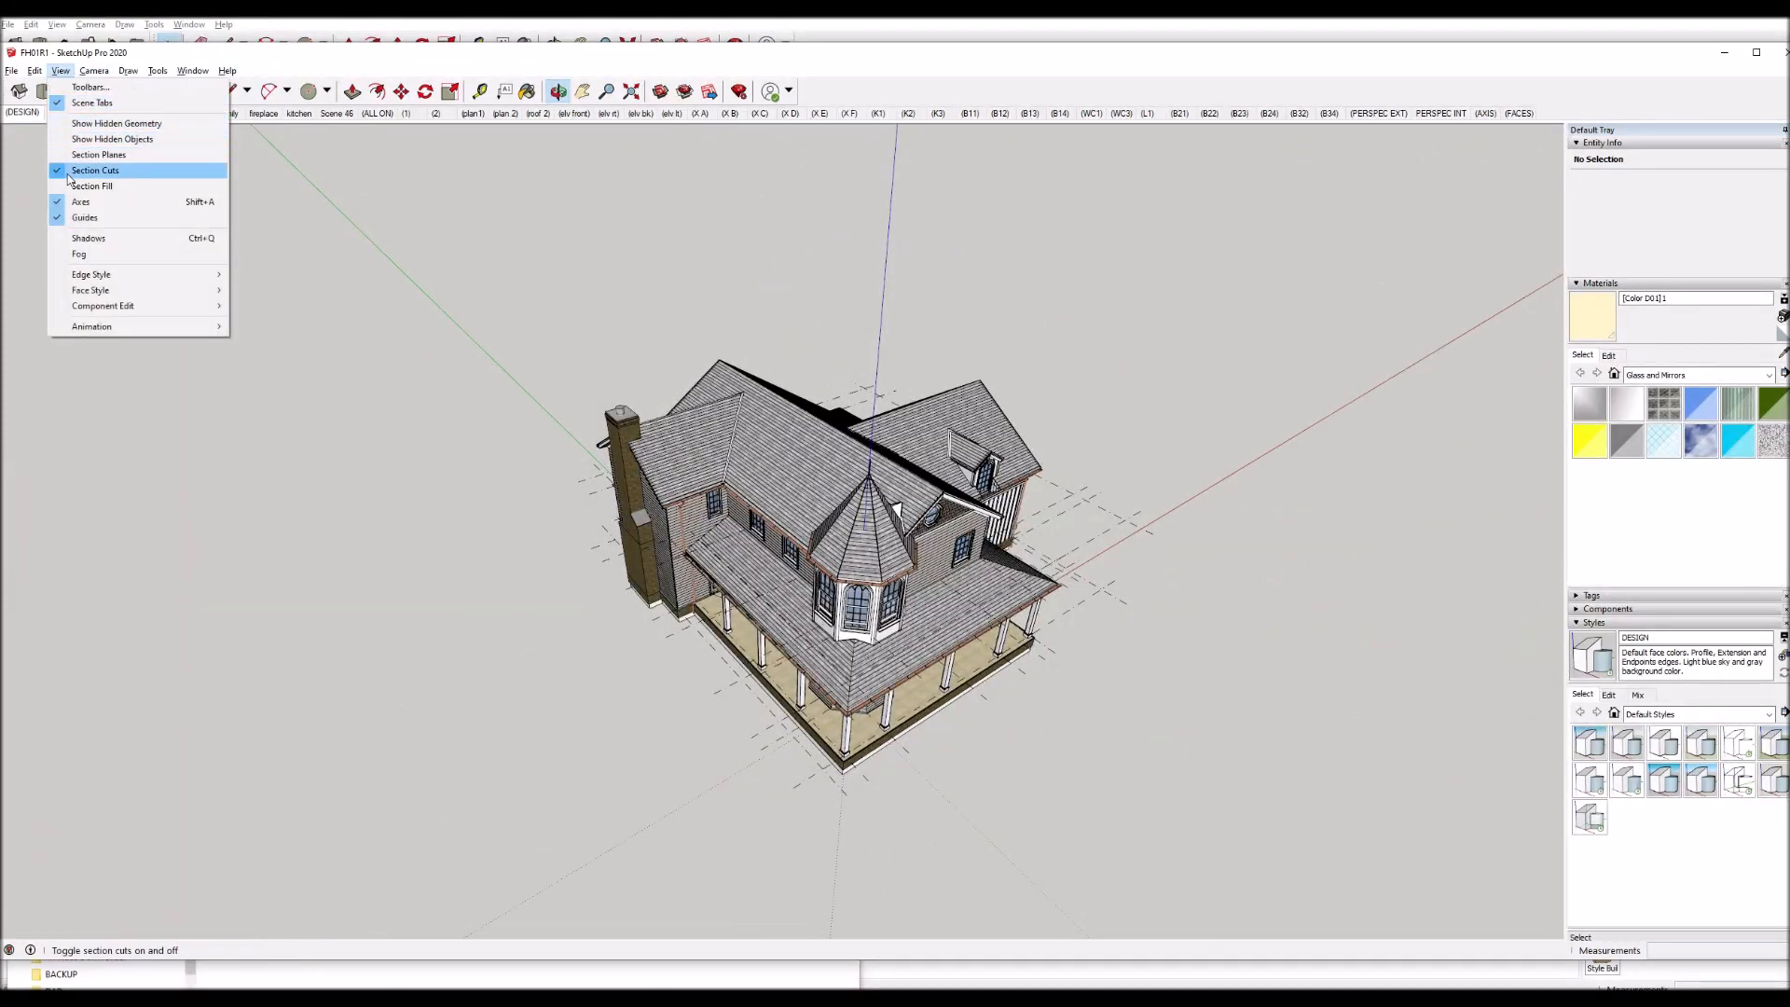
left_click(93, 153)
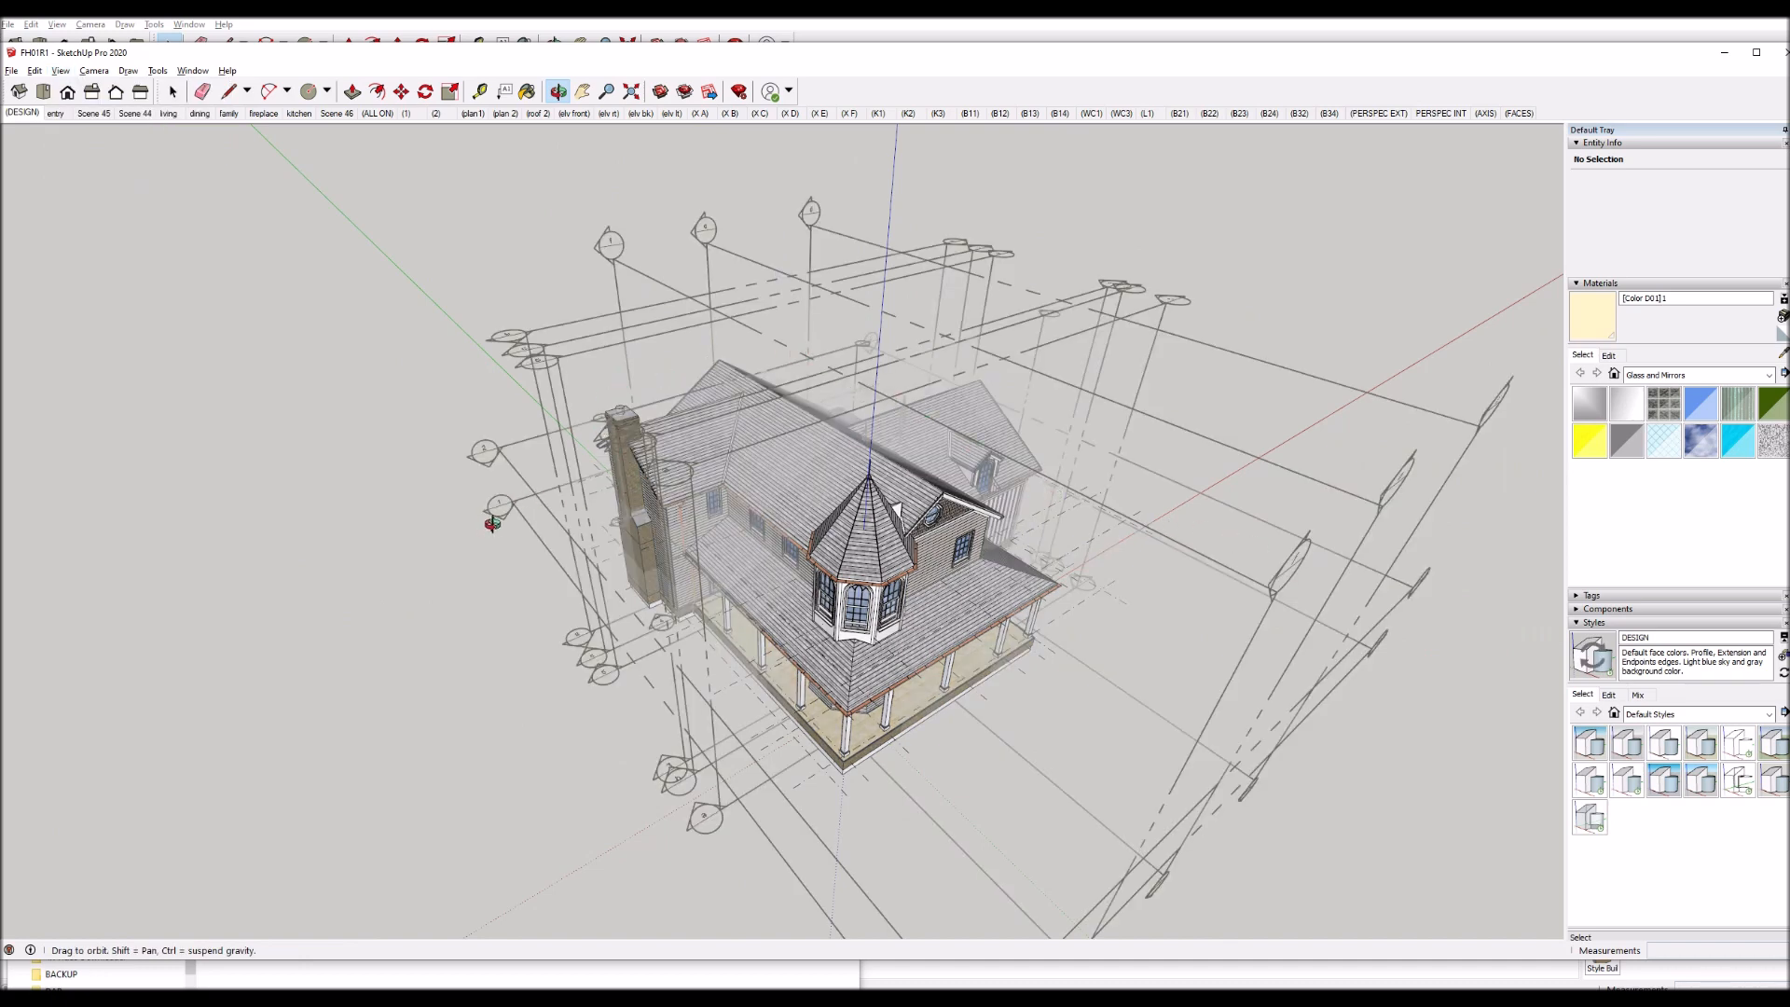
double_click(527, 529)
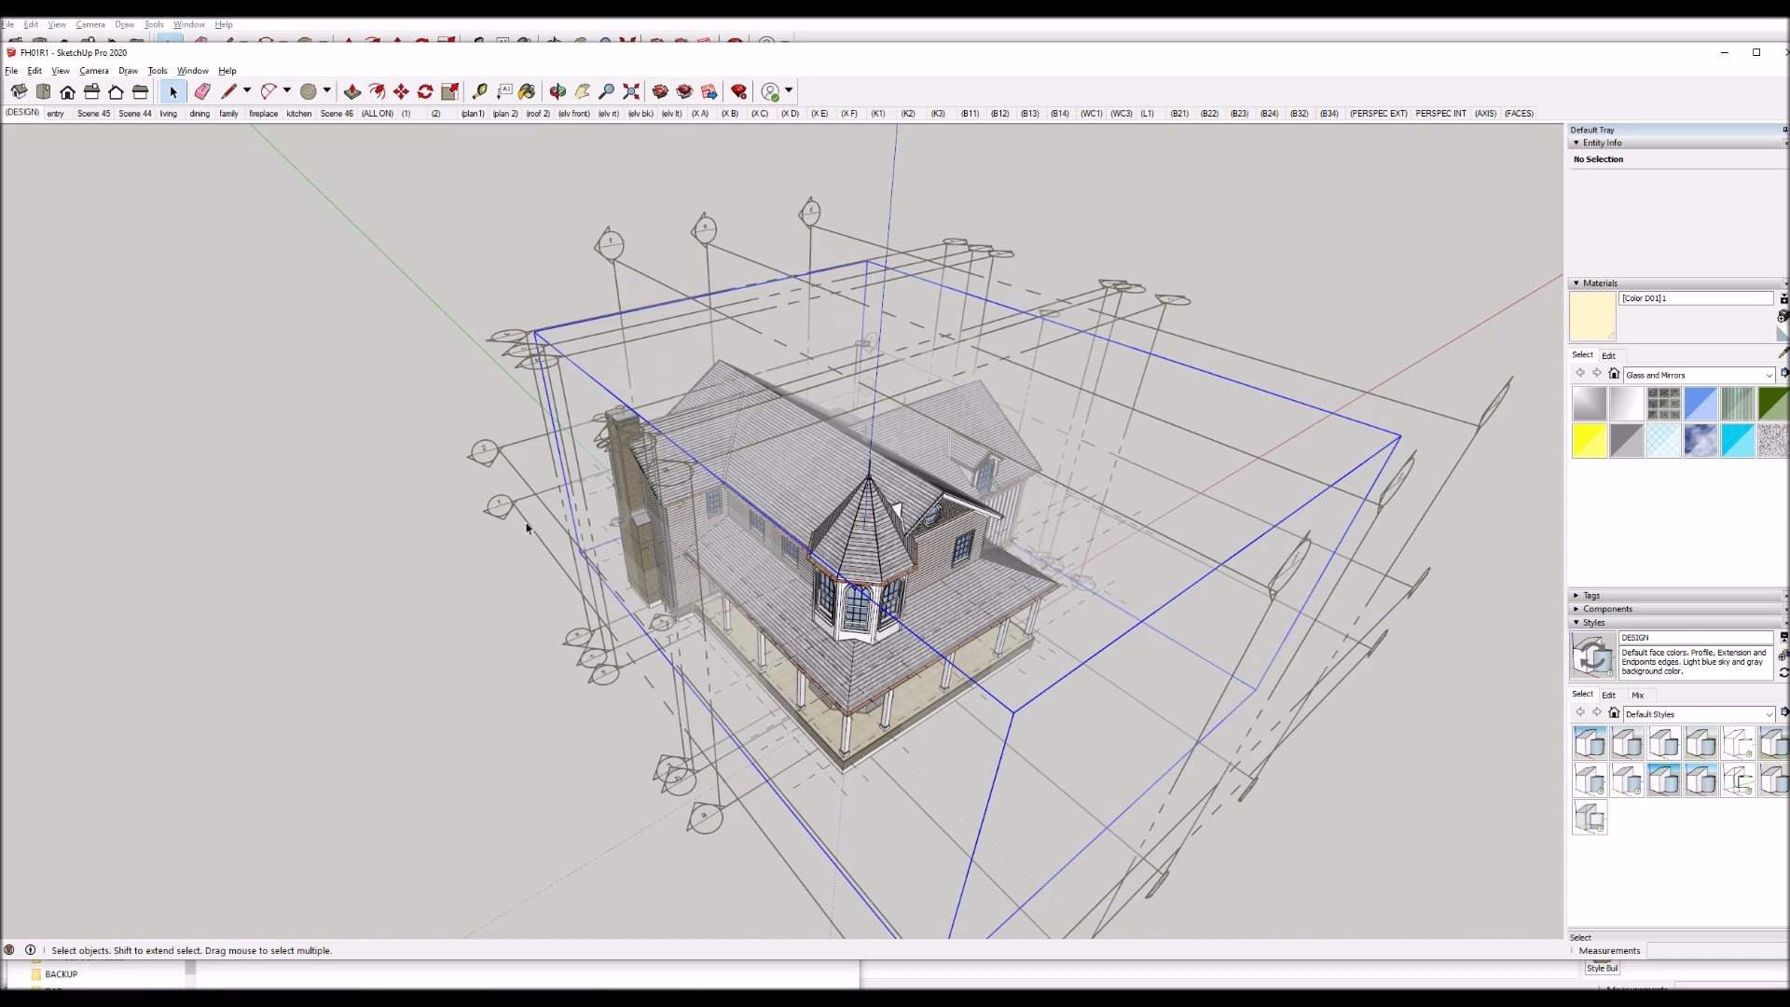
left_click(527, 529)
double_click(527, 529)
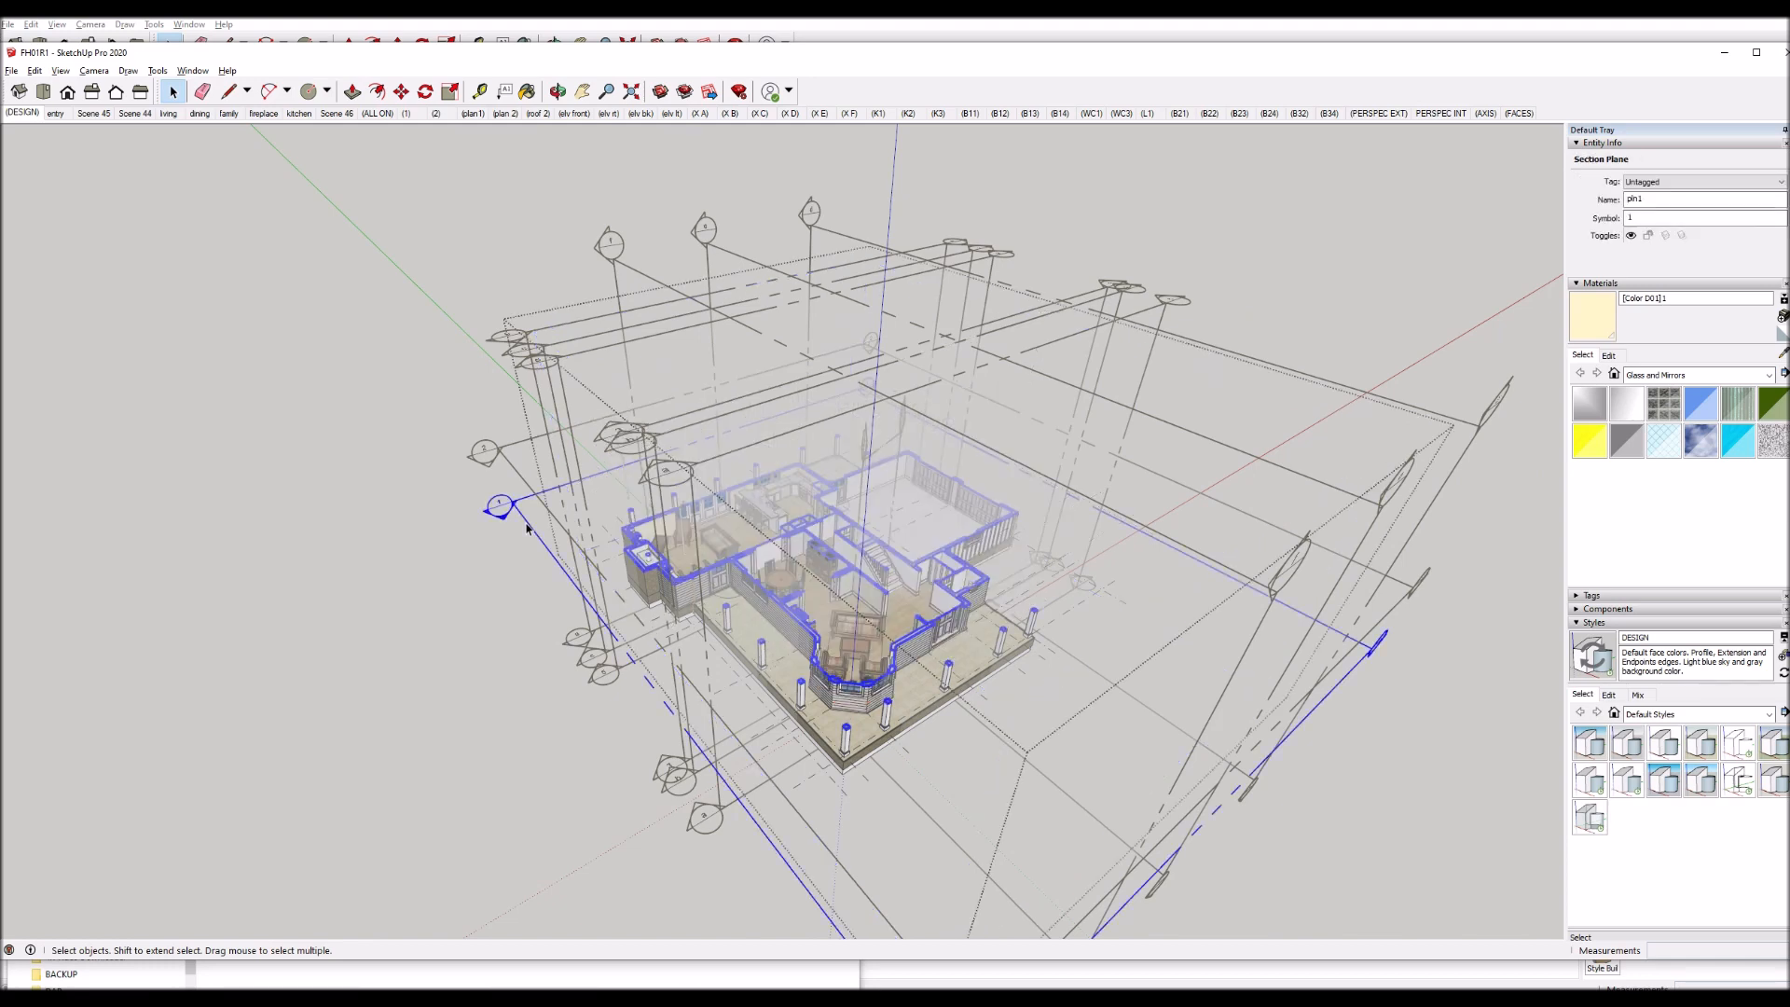
left_click(528, 642)
middle_click_drag(927, 526, 961, 555)
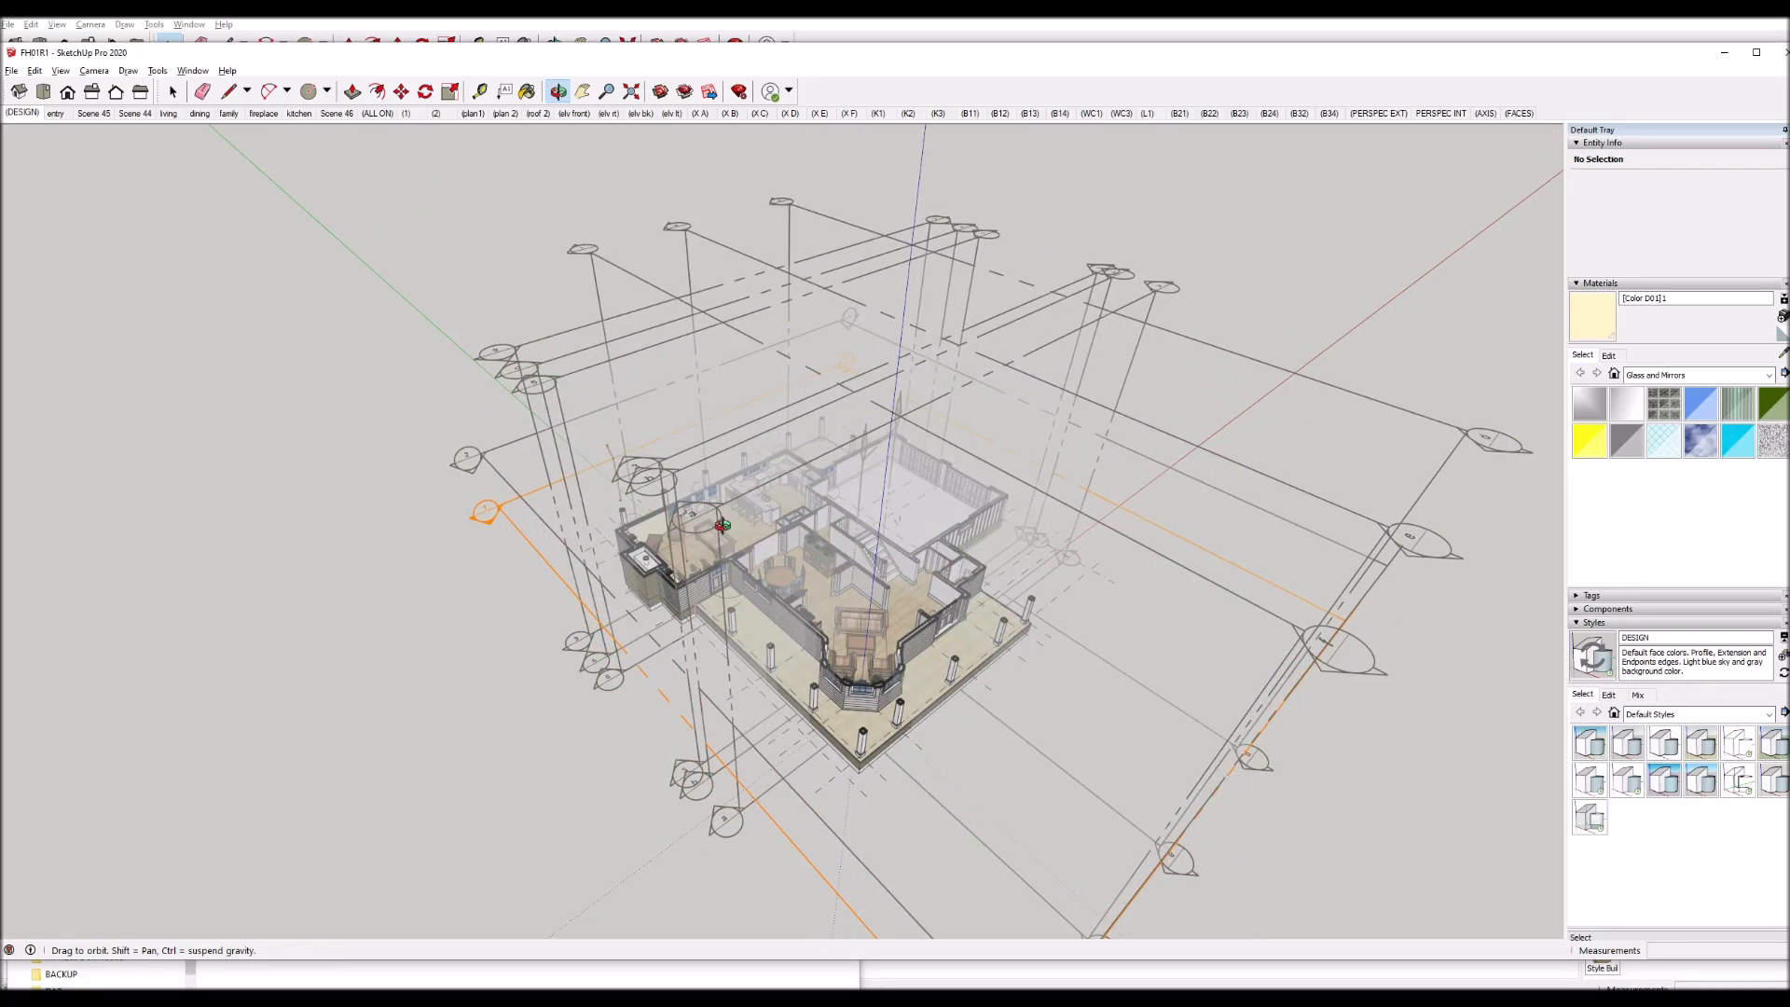
- Activate horizontal section plane 2 to cut the house through its upper floor
double_click(498, 479)
double_click(498, 480)
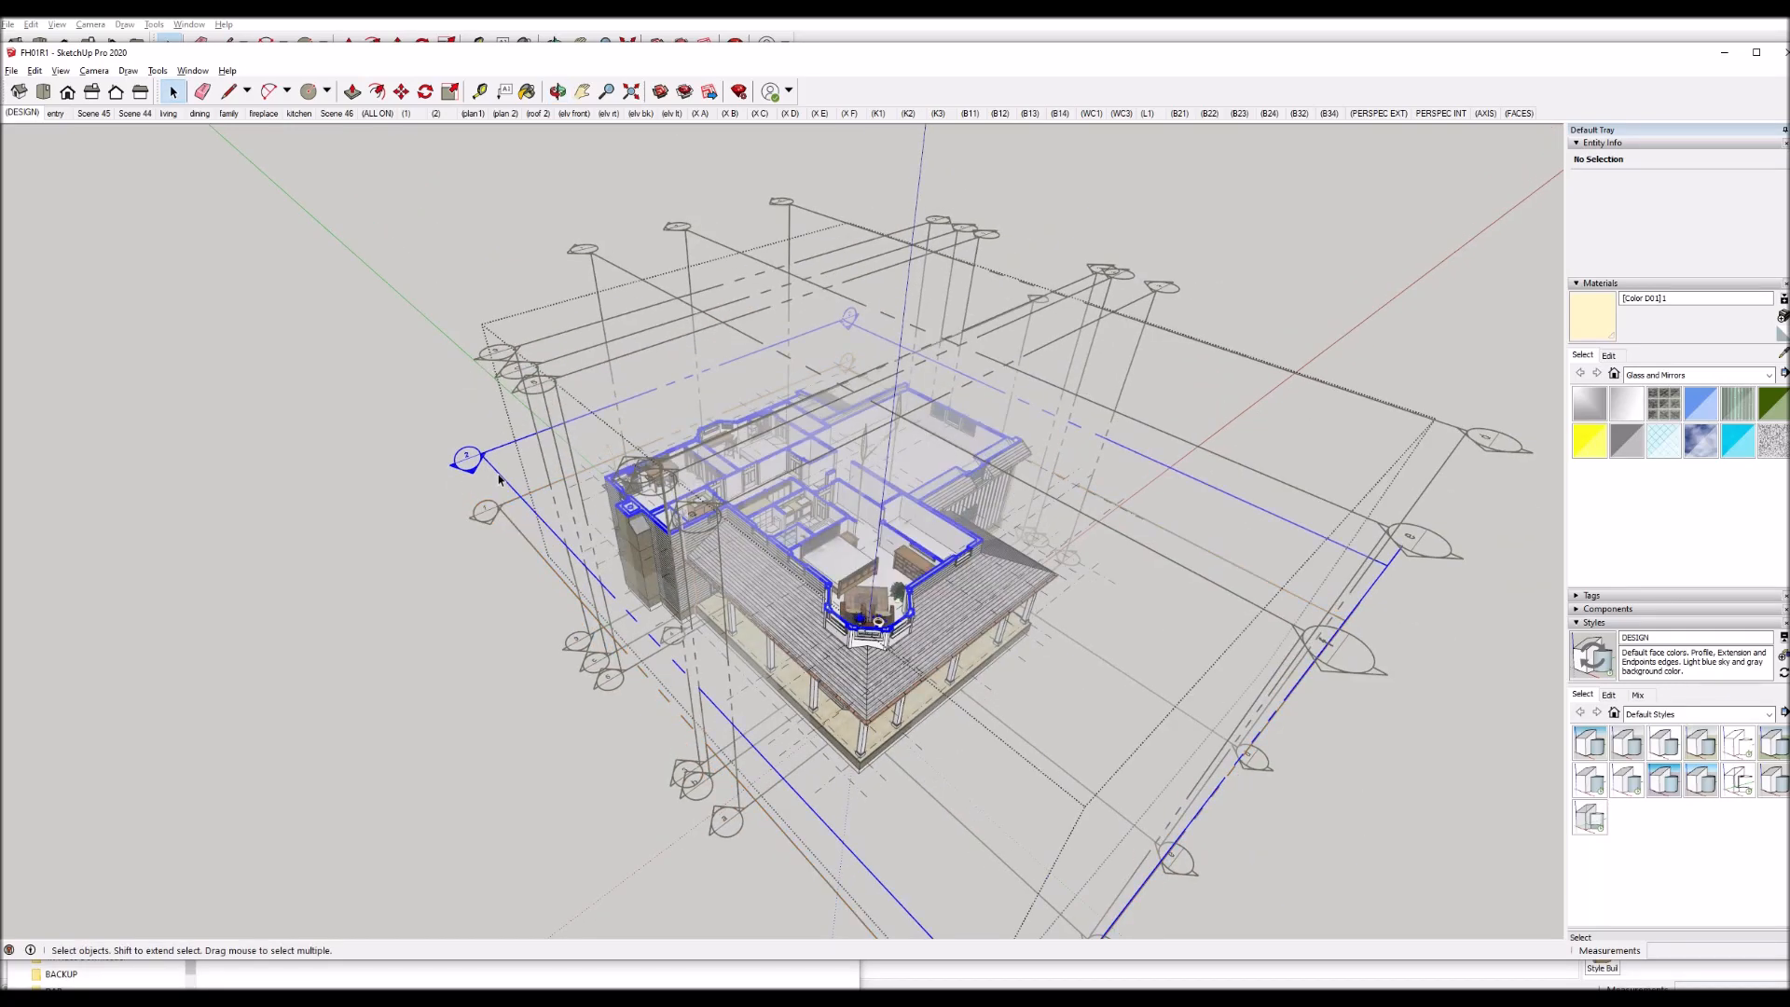
middle_click_drag(838, 486, 827, 794)
middle_click_drag(825, 704, 544, 401)
- Try to cut the house with the vertical section plane named Section 9 at the chimney side
left_click(537, 365)
double_click(538, 363)
double_click(537, 366)
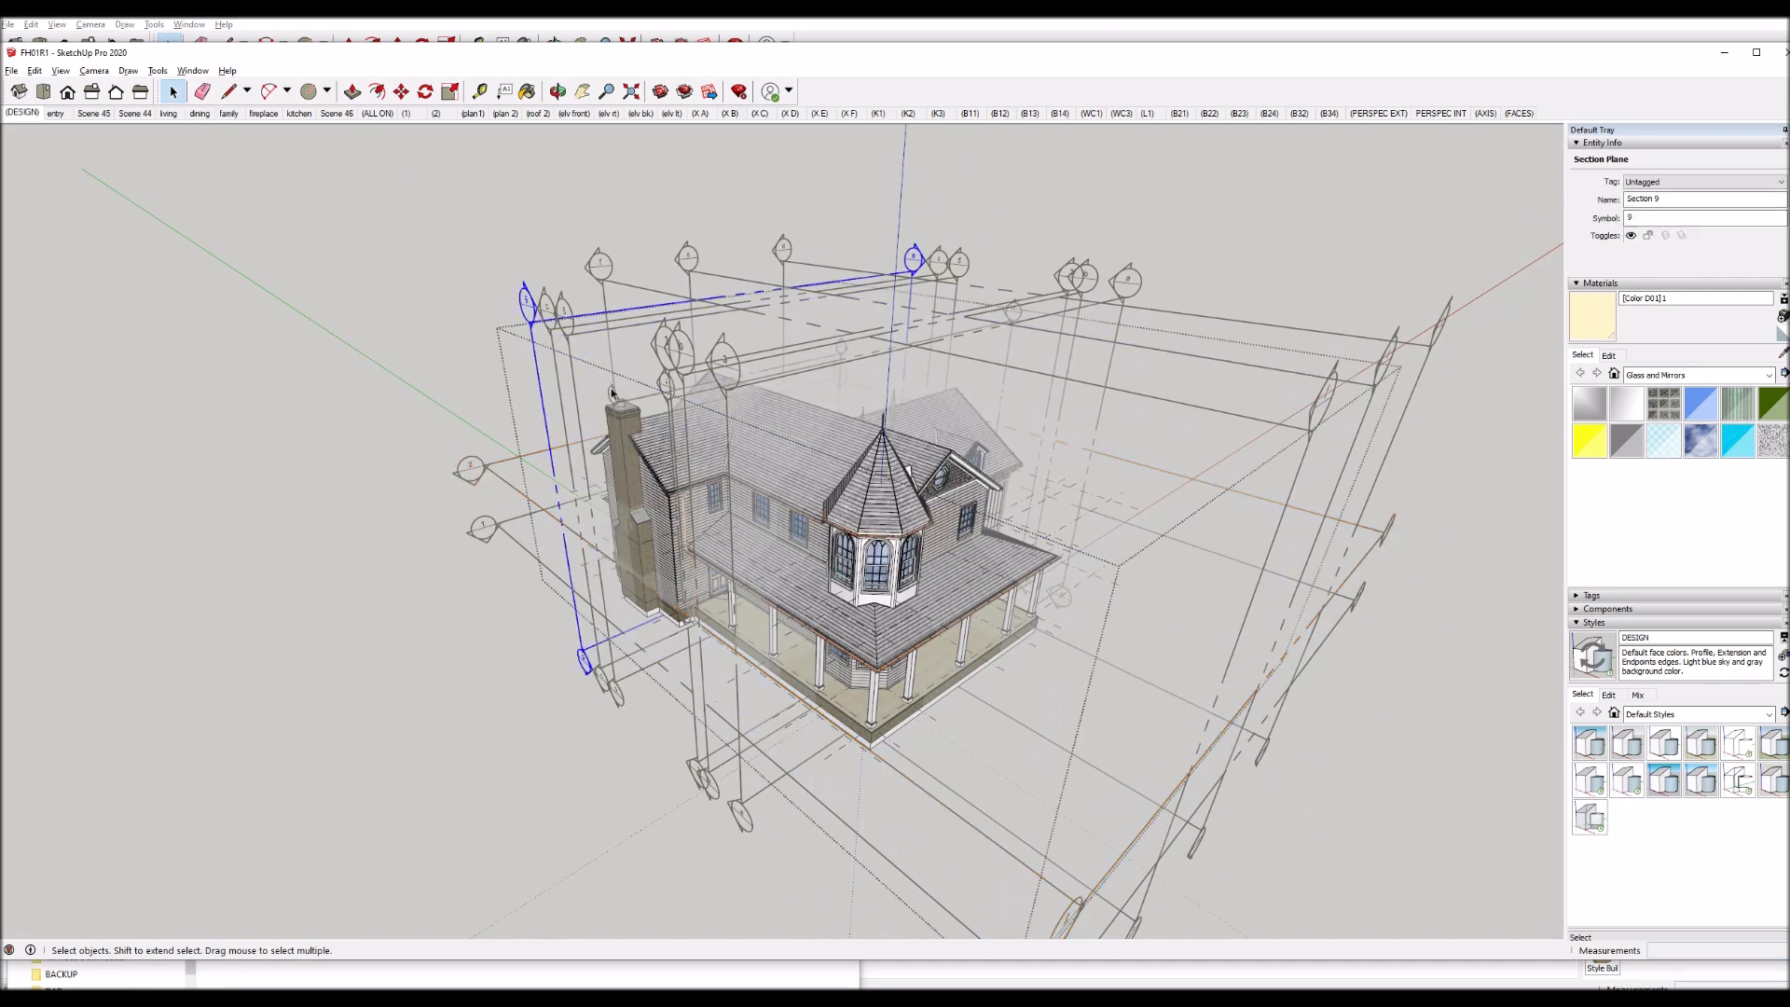
left_click(1130, 348)
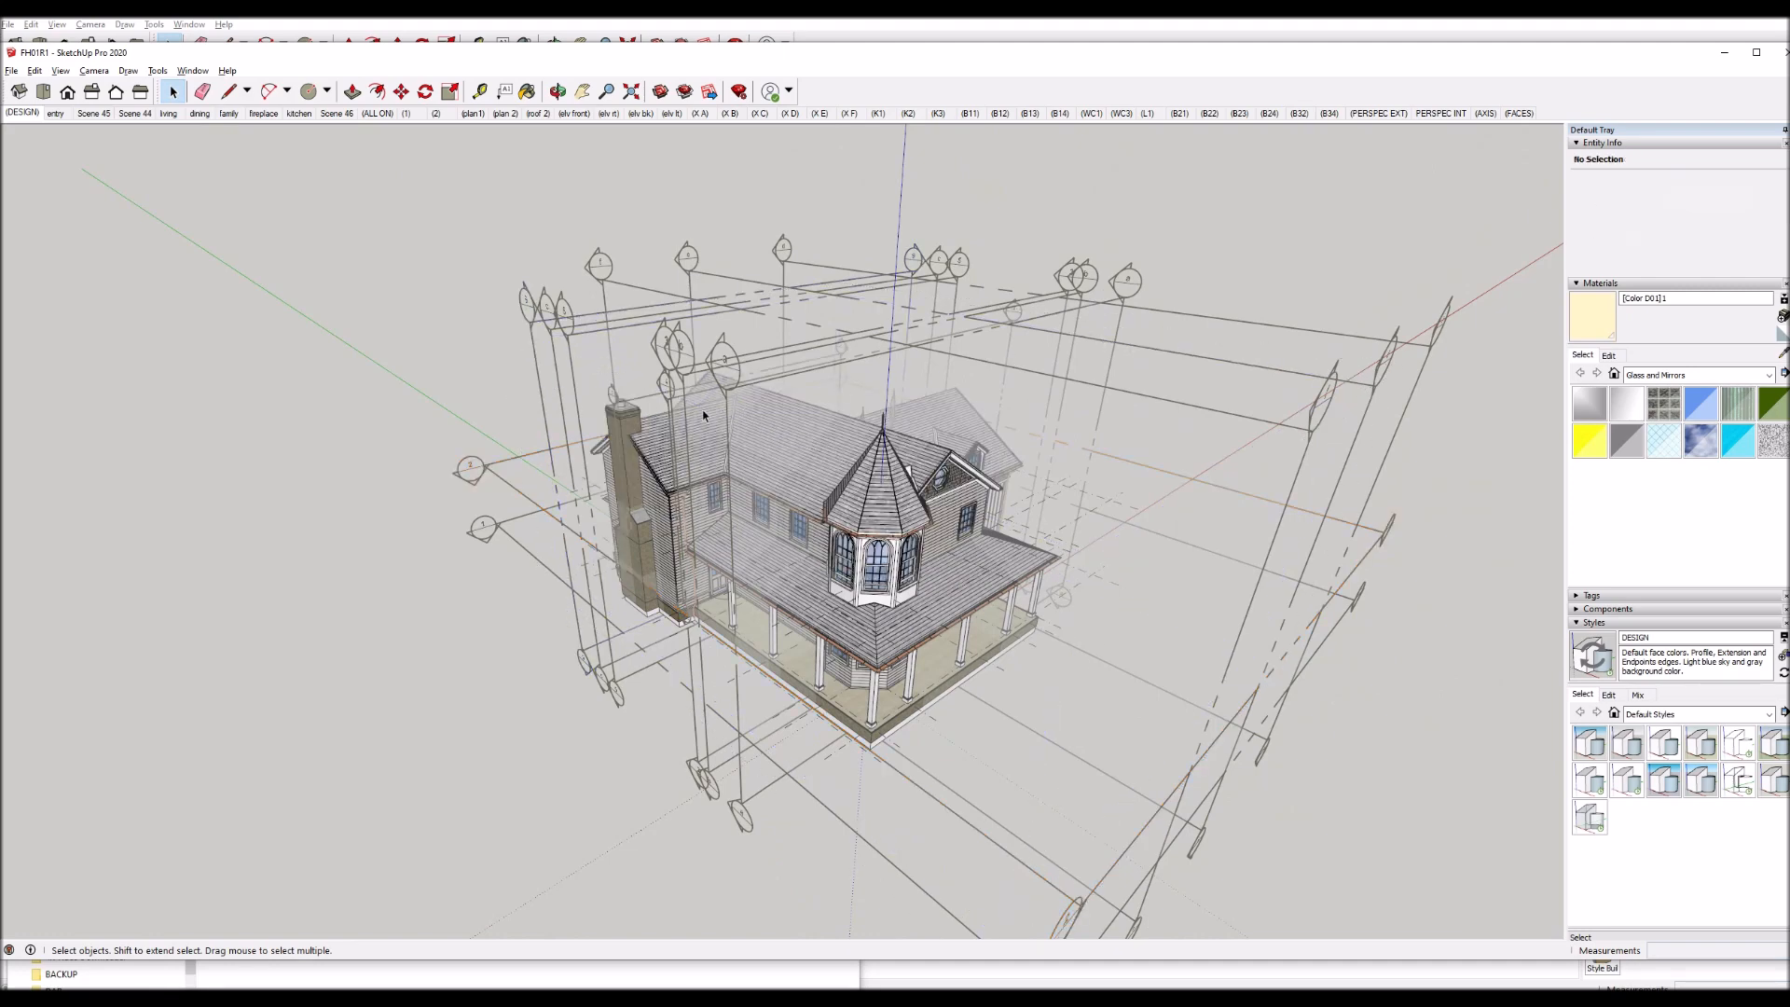
- Activate vertical section plane c to cut the house near the chimney, and hide the section planes
double_click(554, 360)
double_click(554, 360)
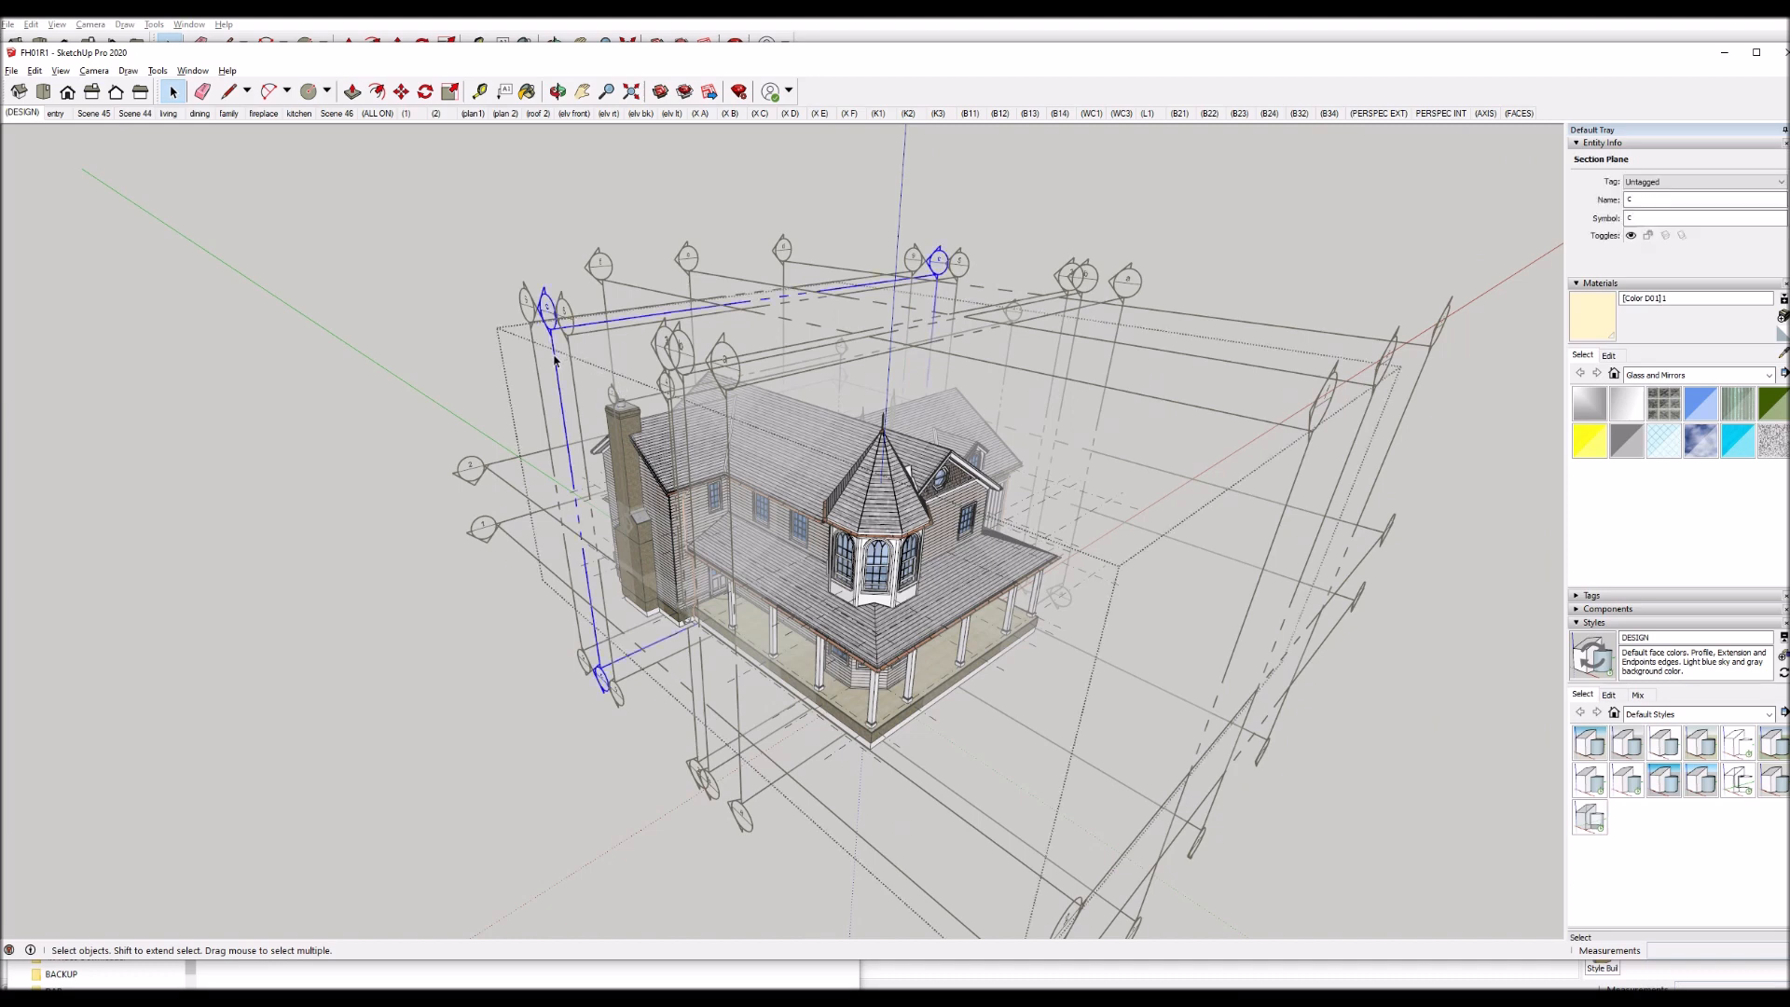
left_click(577, 735)
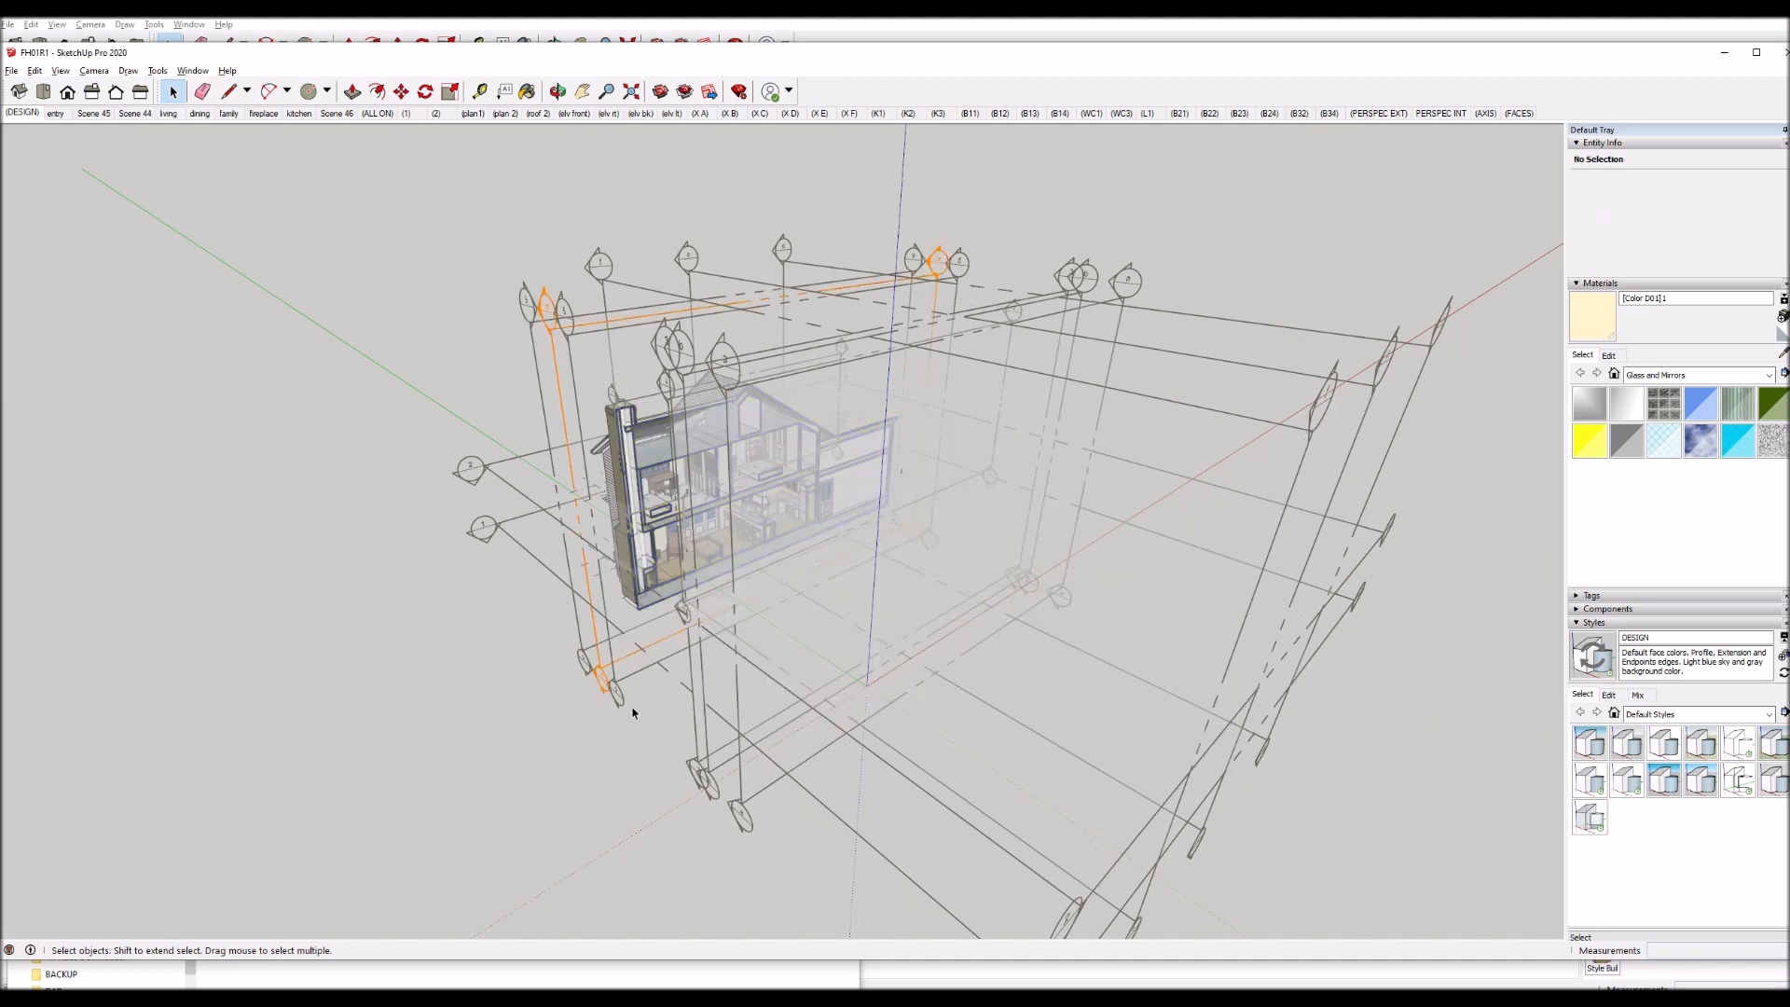
left_click(63, 71)
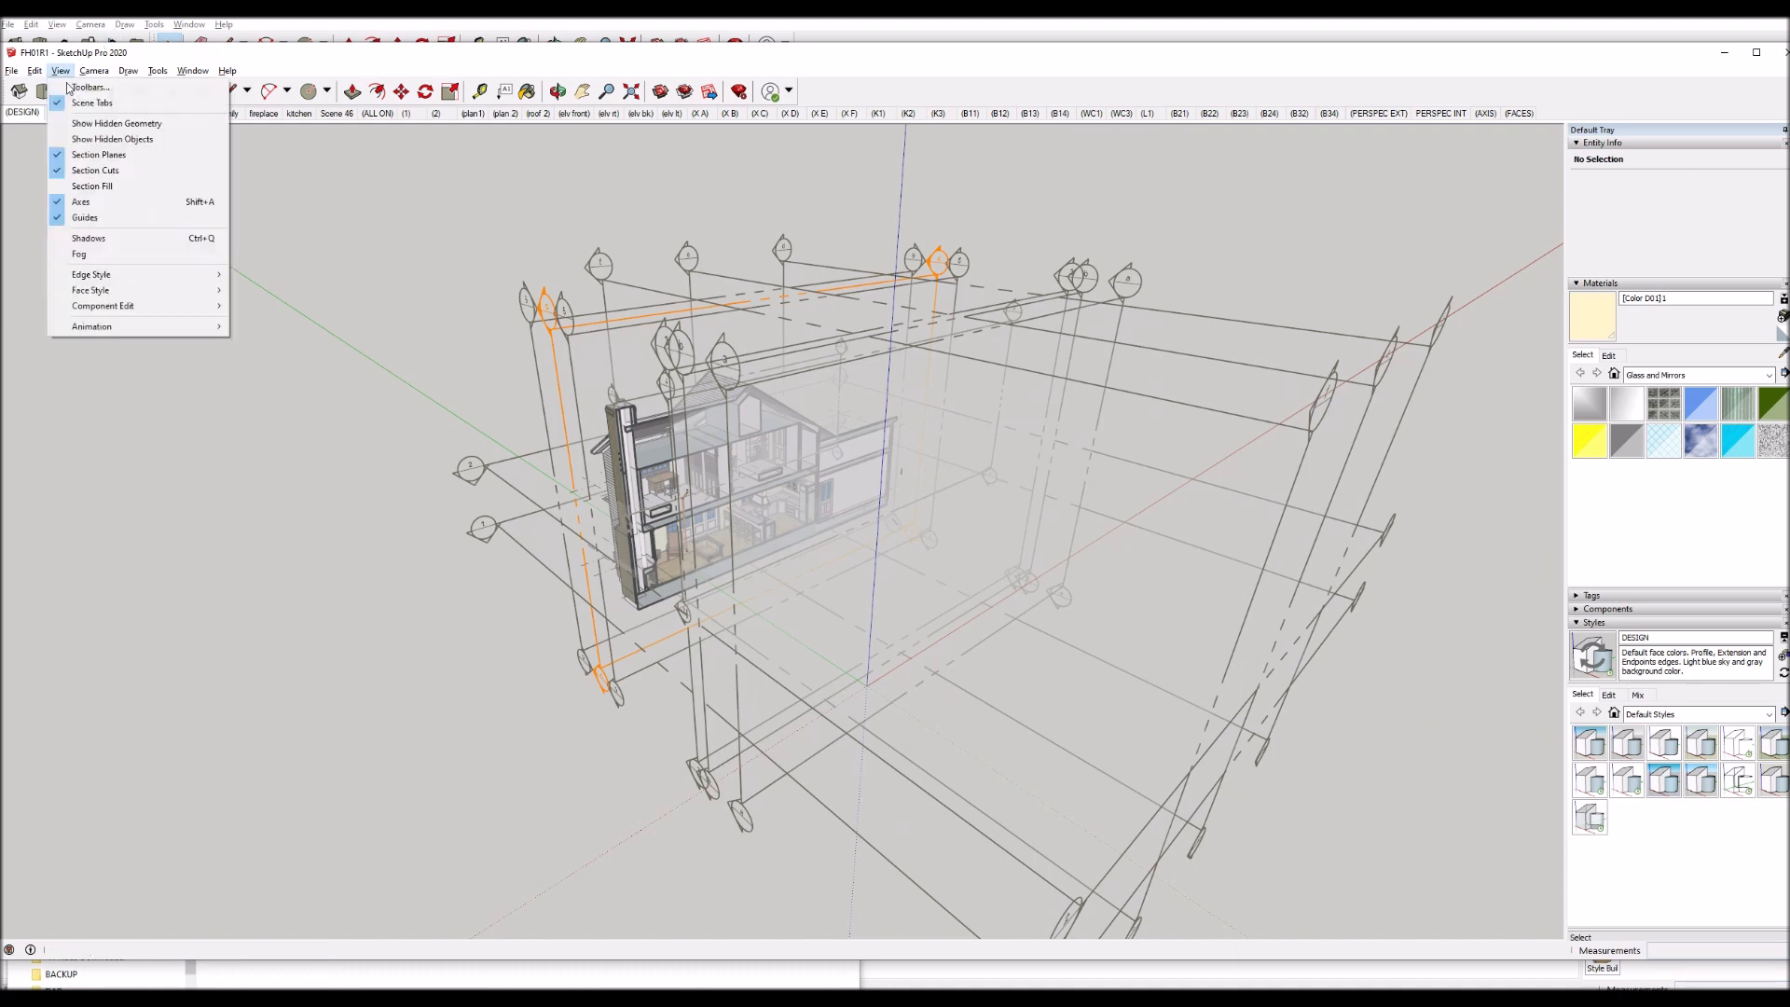
left_click(99, 155)
- Examine the rooms, roof and chimney exposed by the vertical cut from close up and from several angles
middle_click_drag(716, 593, 696, 534)
scroll(697, 534, "up", 5)
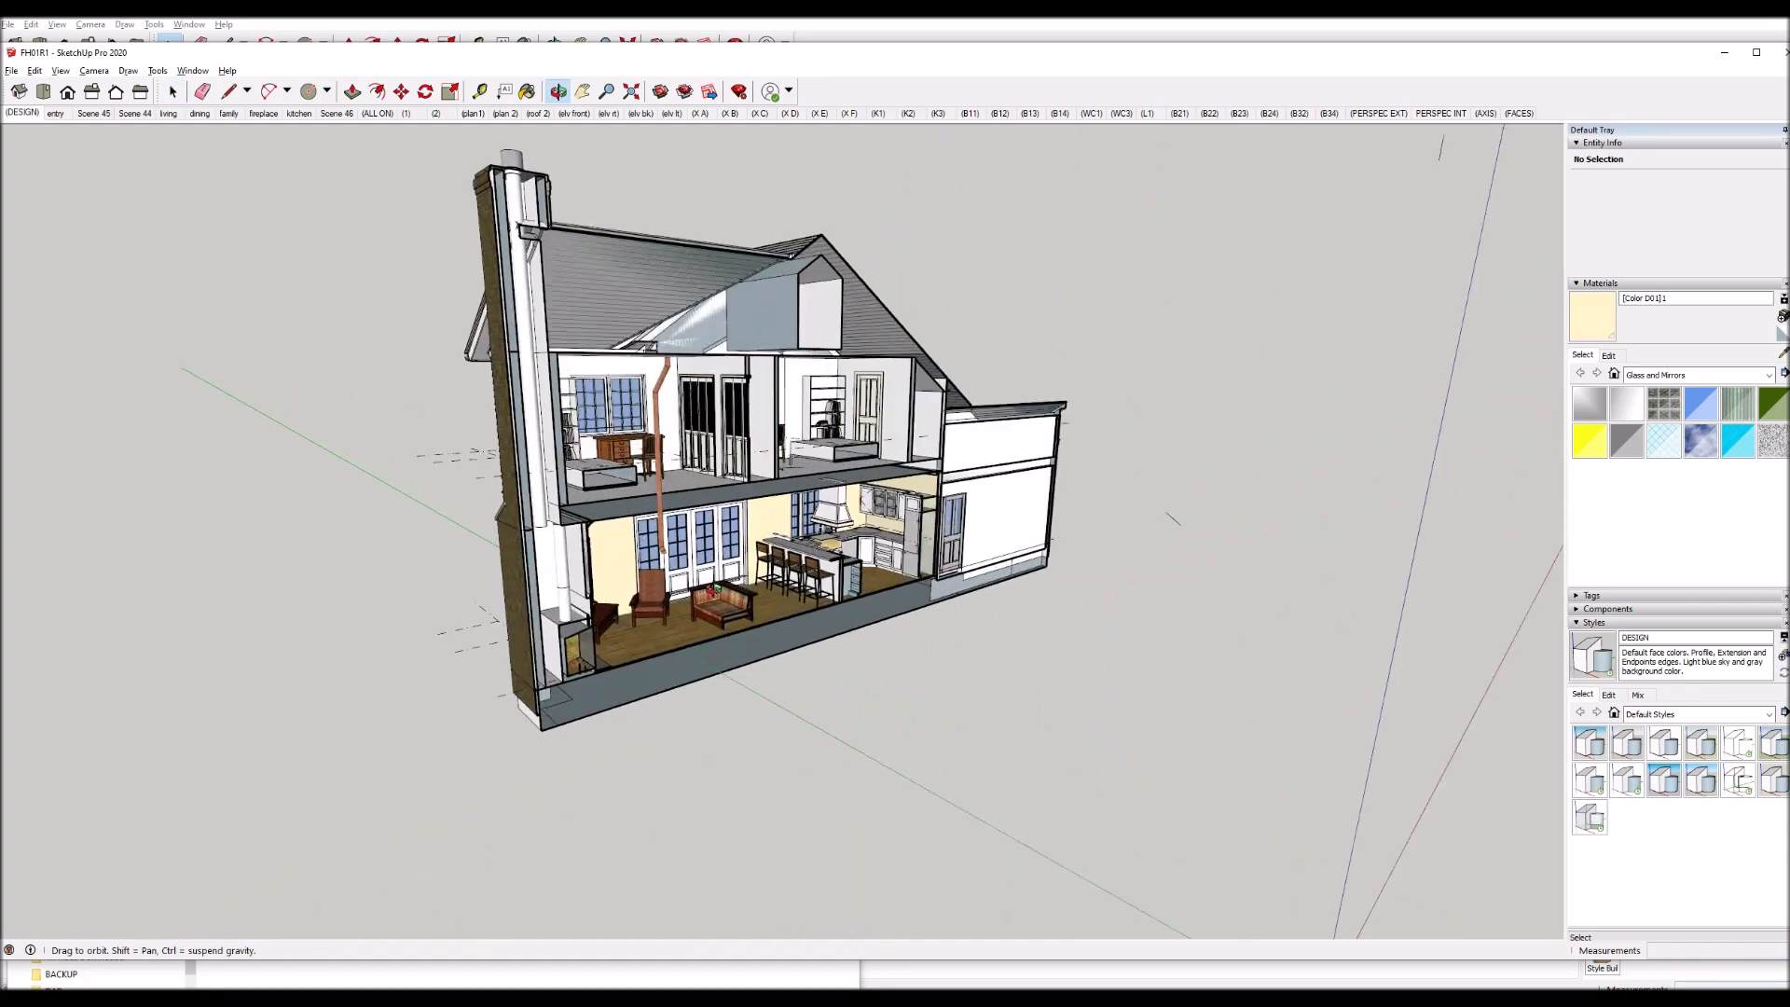
scroll(714, 590, "up", 2)
scroll(723, 563, "down", 1)
middle_click_drag(737, 555, 448, 546)
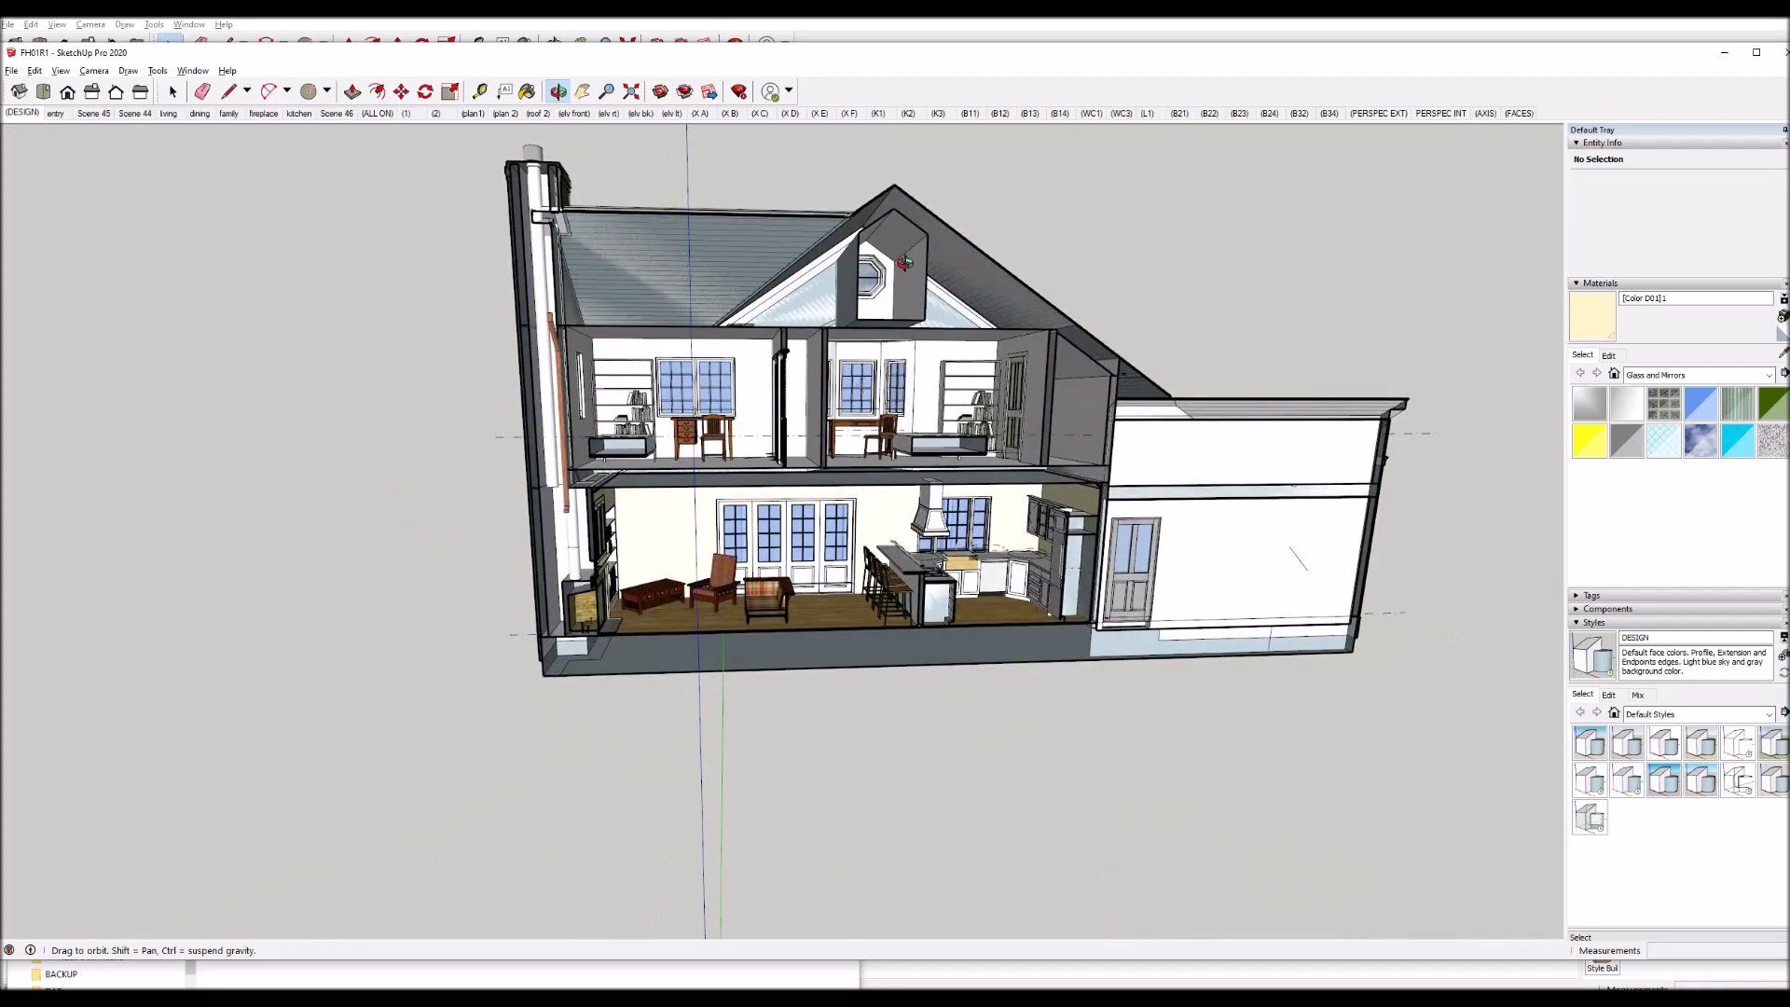
left_click_drag(920, 539, 1221, 590)
mouse_move(696, 590)
left_mouse_down()
mouse_move(776, 563)
mouse_move(683, 597)
left_mouse_up()
left_click_drag(729, 542, 917, 543)
key("z")
left_click_drag(900, 443, 879, 592)
key("space")
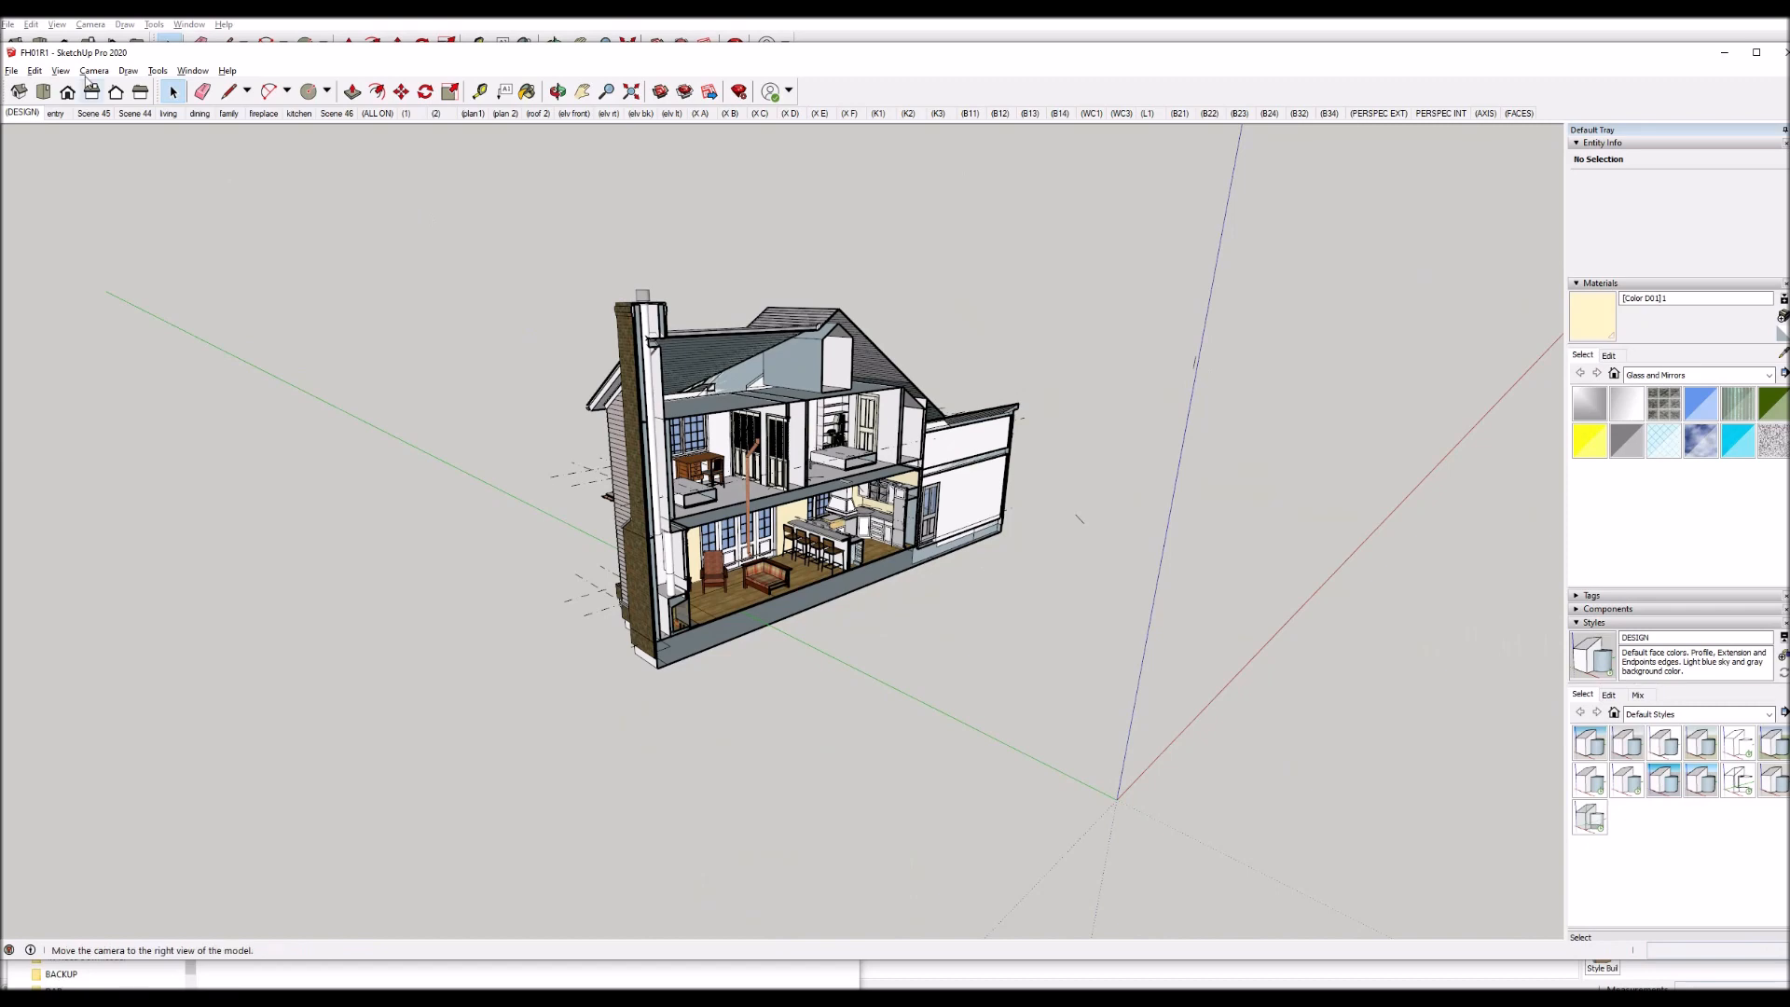
- Show the section planes again and try moving section plane c along the green axis through the house
left_click(61, 72)
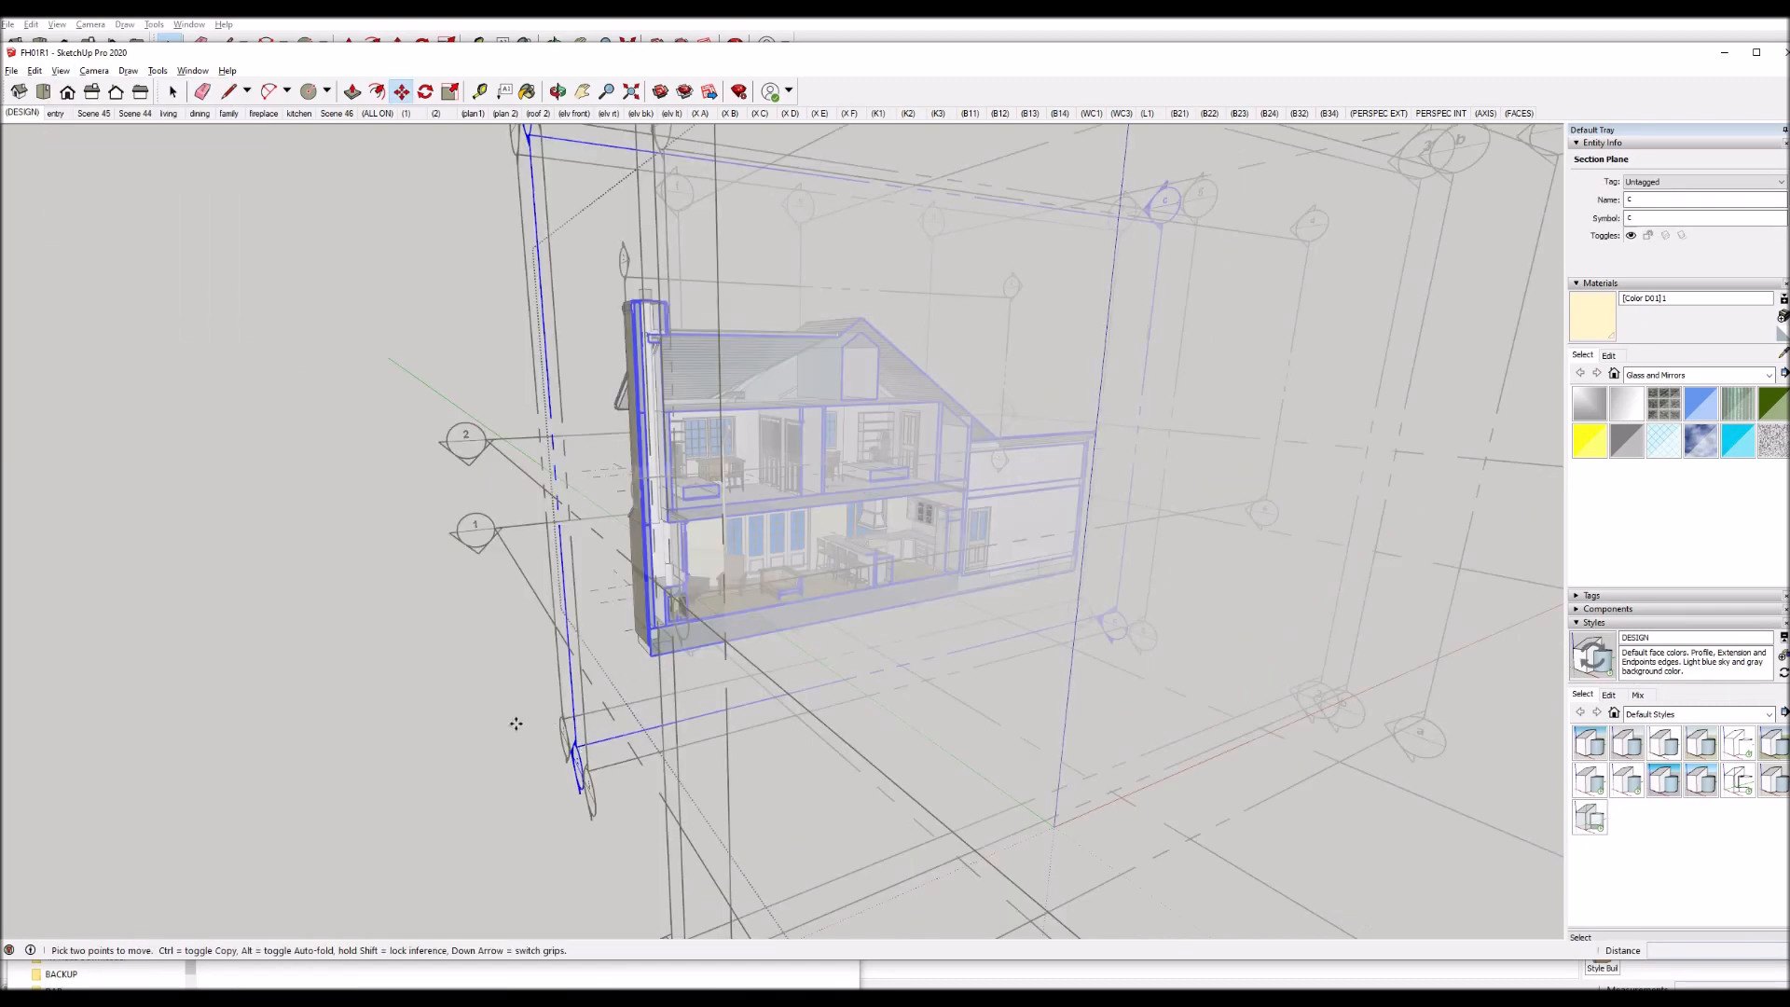
left_click(430, 691)
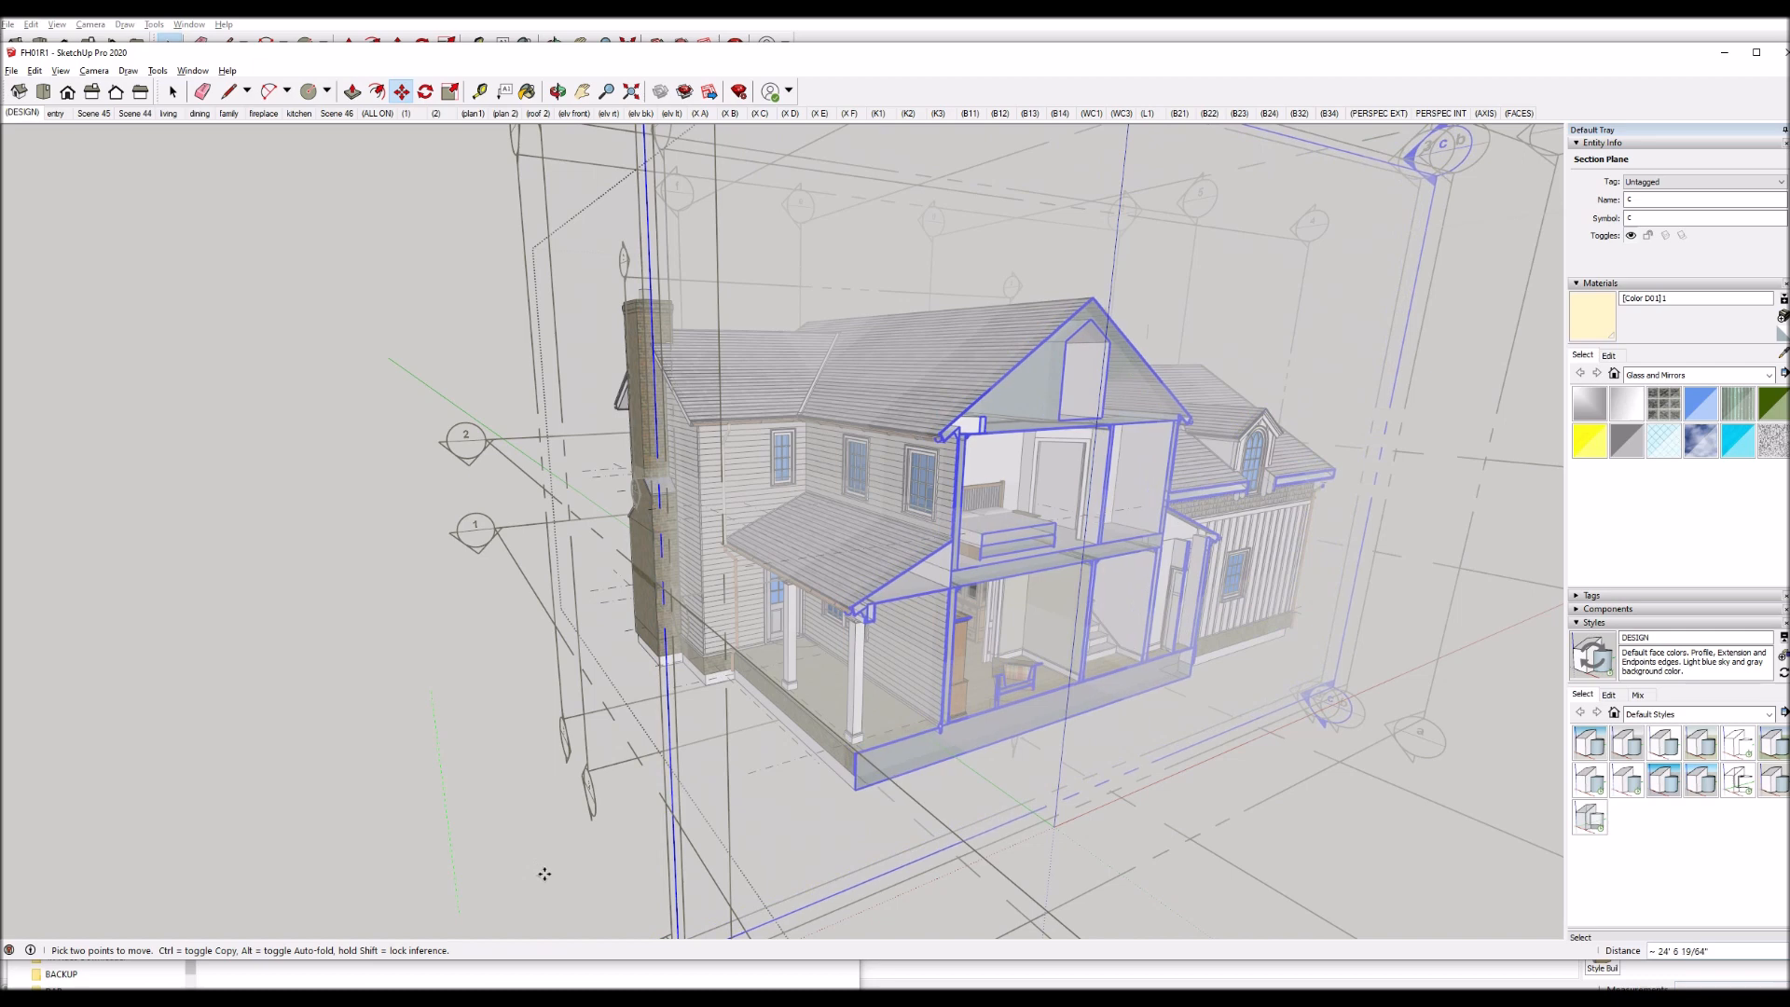
left_click(786, 752)
key("z")
left_click_drag(827, 512, 823, 788)
key("space")
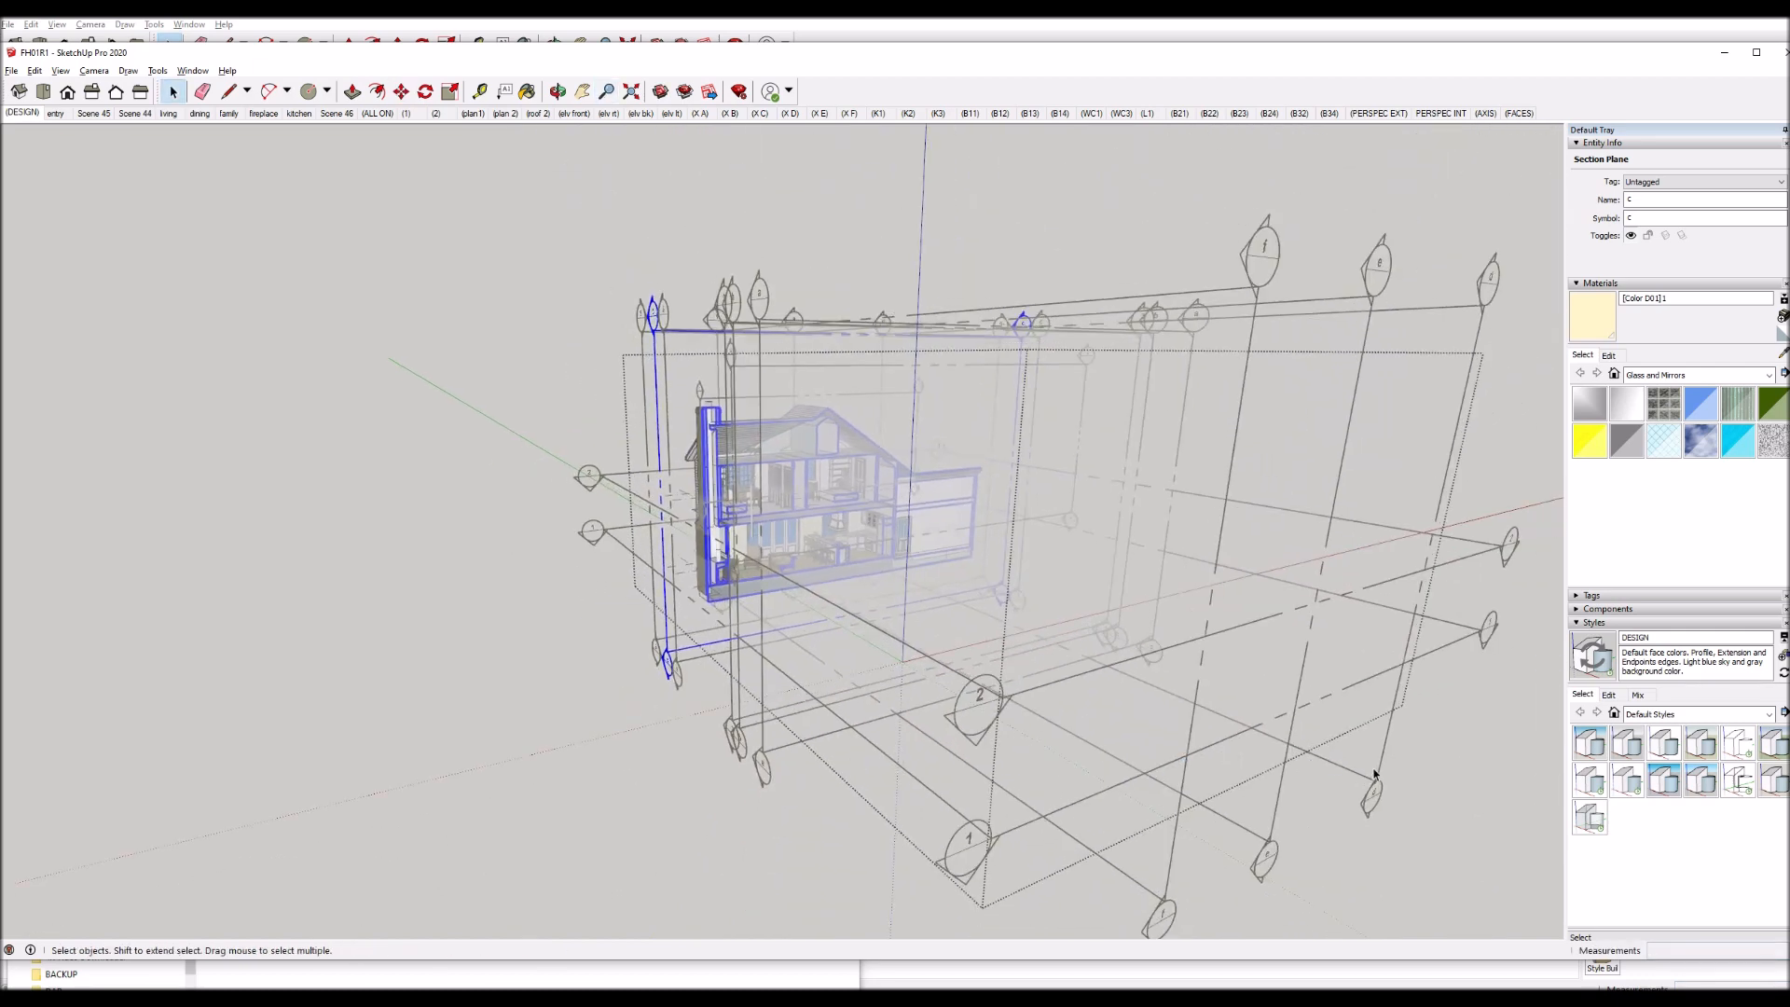
- Activate vertical section plane d to cut the house beside the staircase, and hide the section planes
double_click(1383, 768)
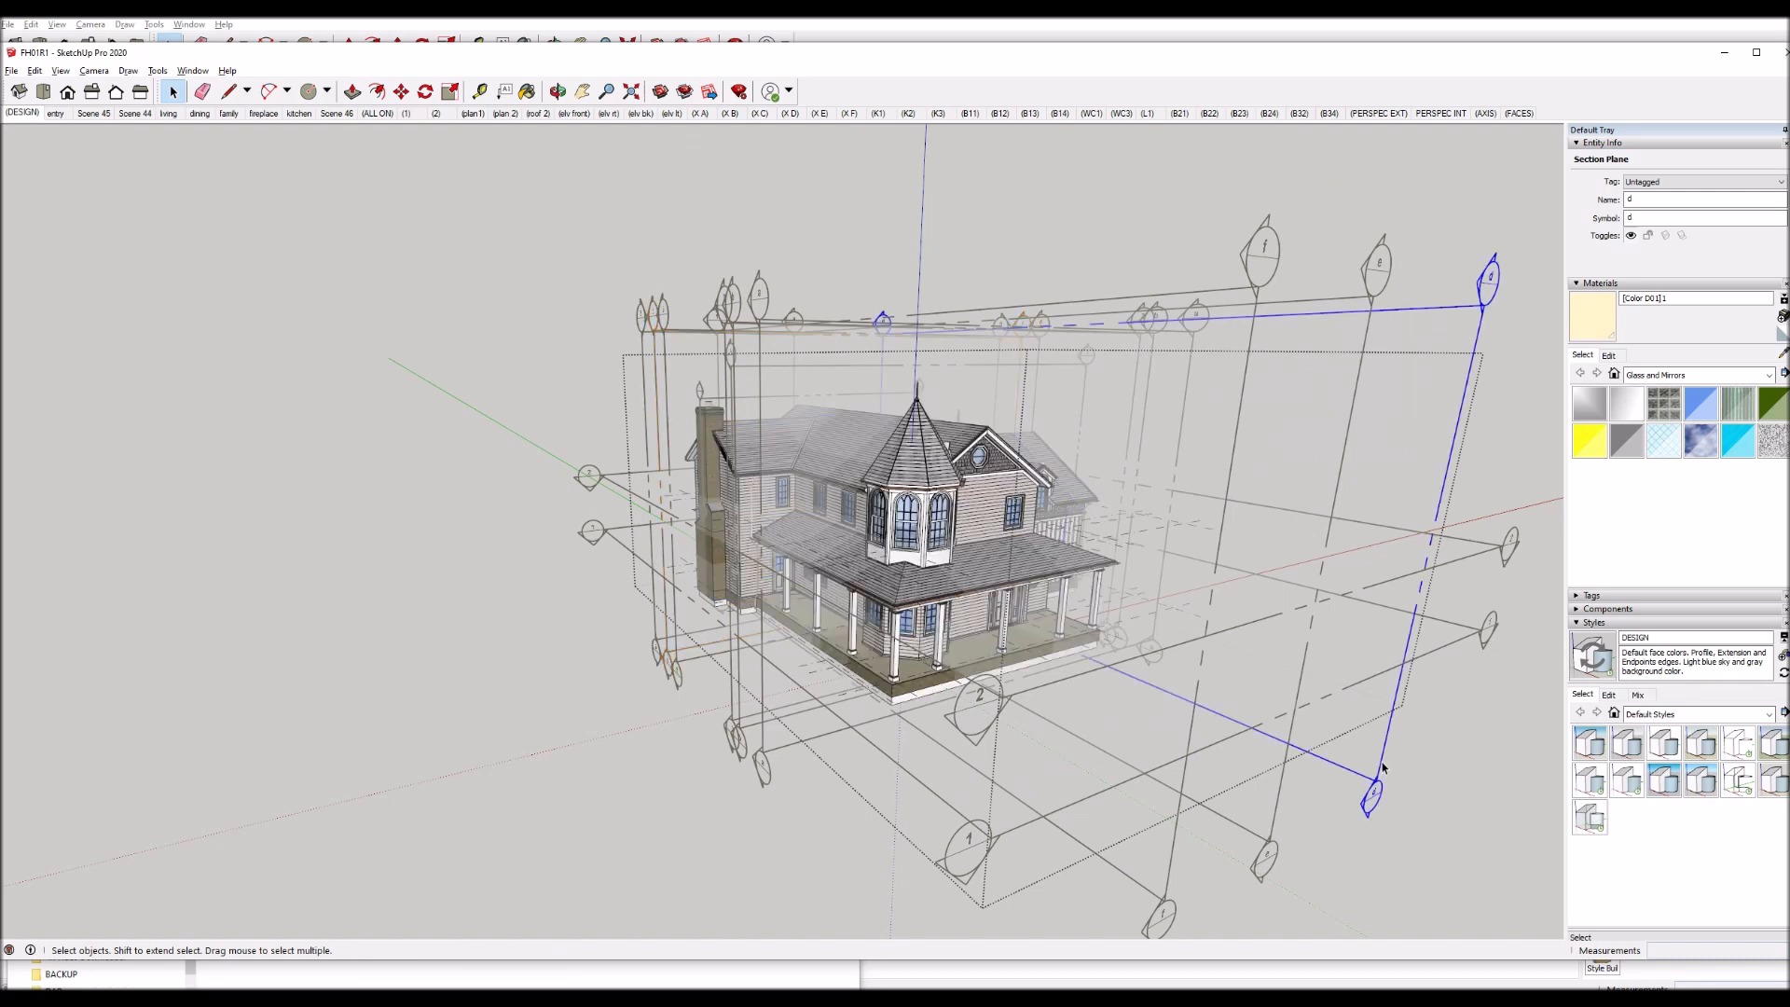
middle_click_drag(1383, 767, 940, 518)
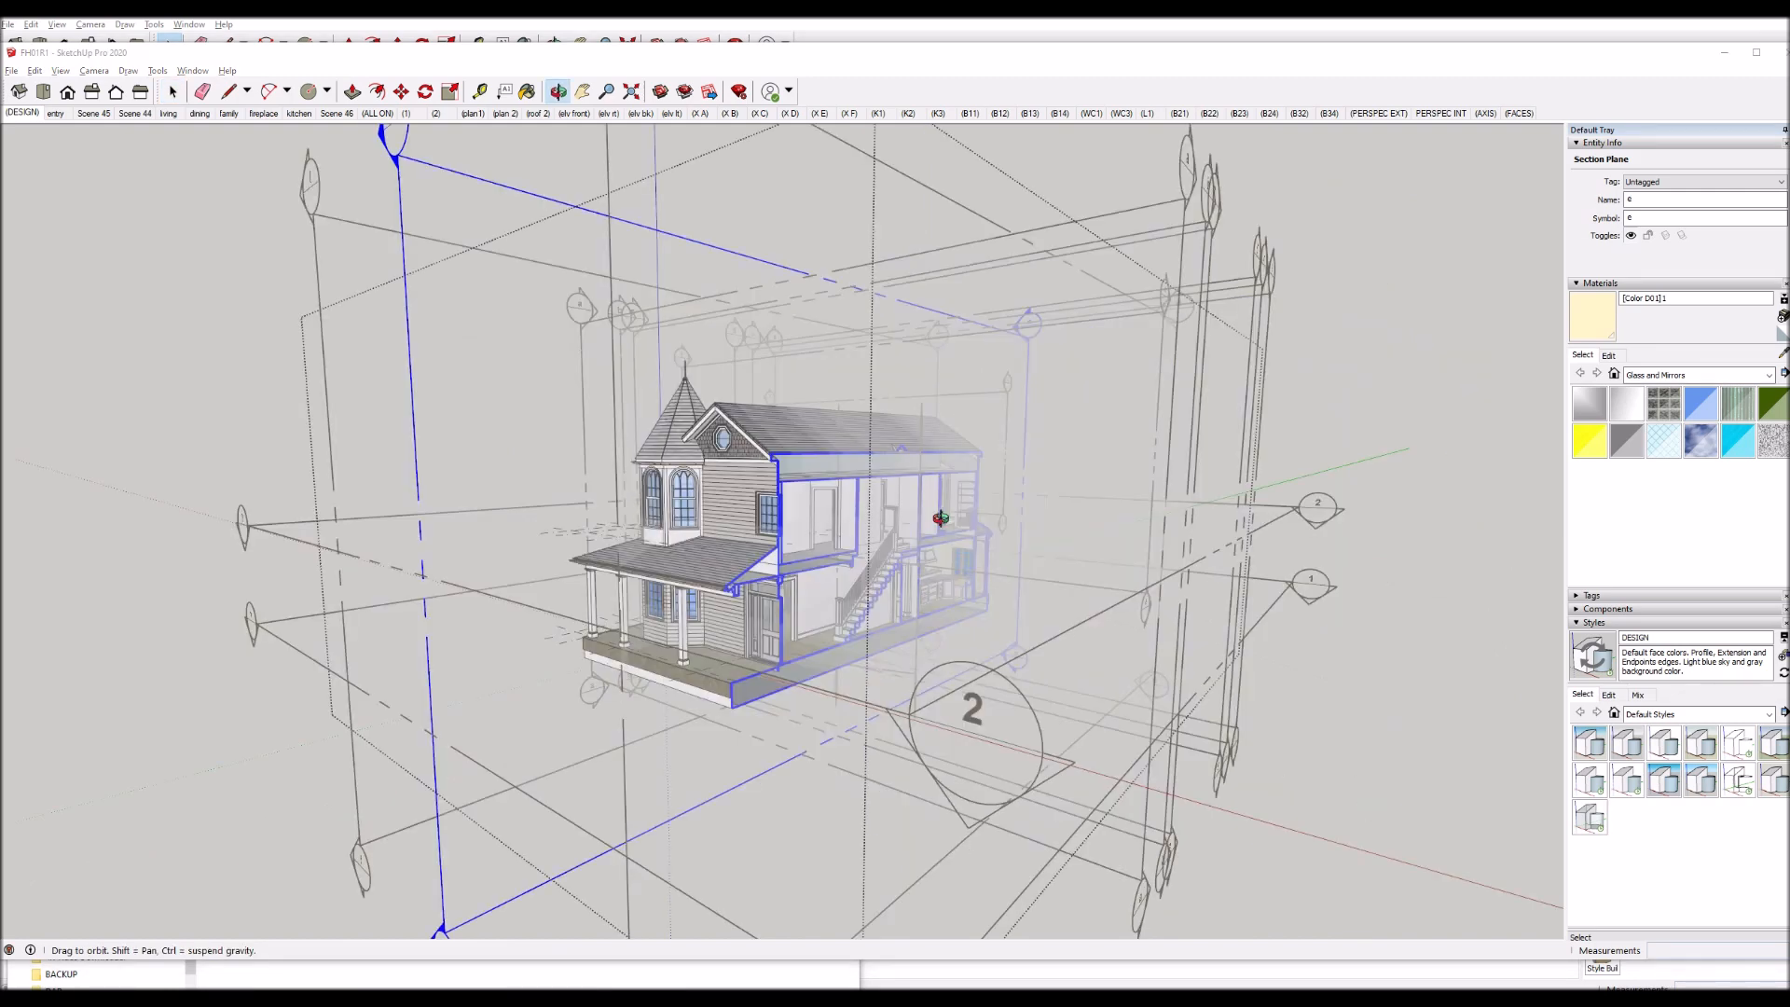
left_click_drag(940, 518, 762, 551)
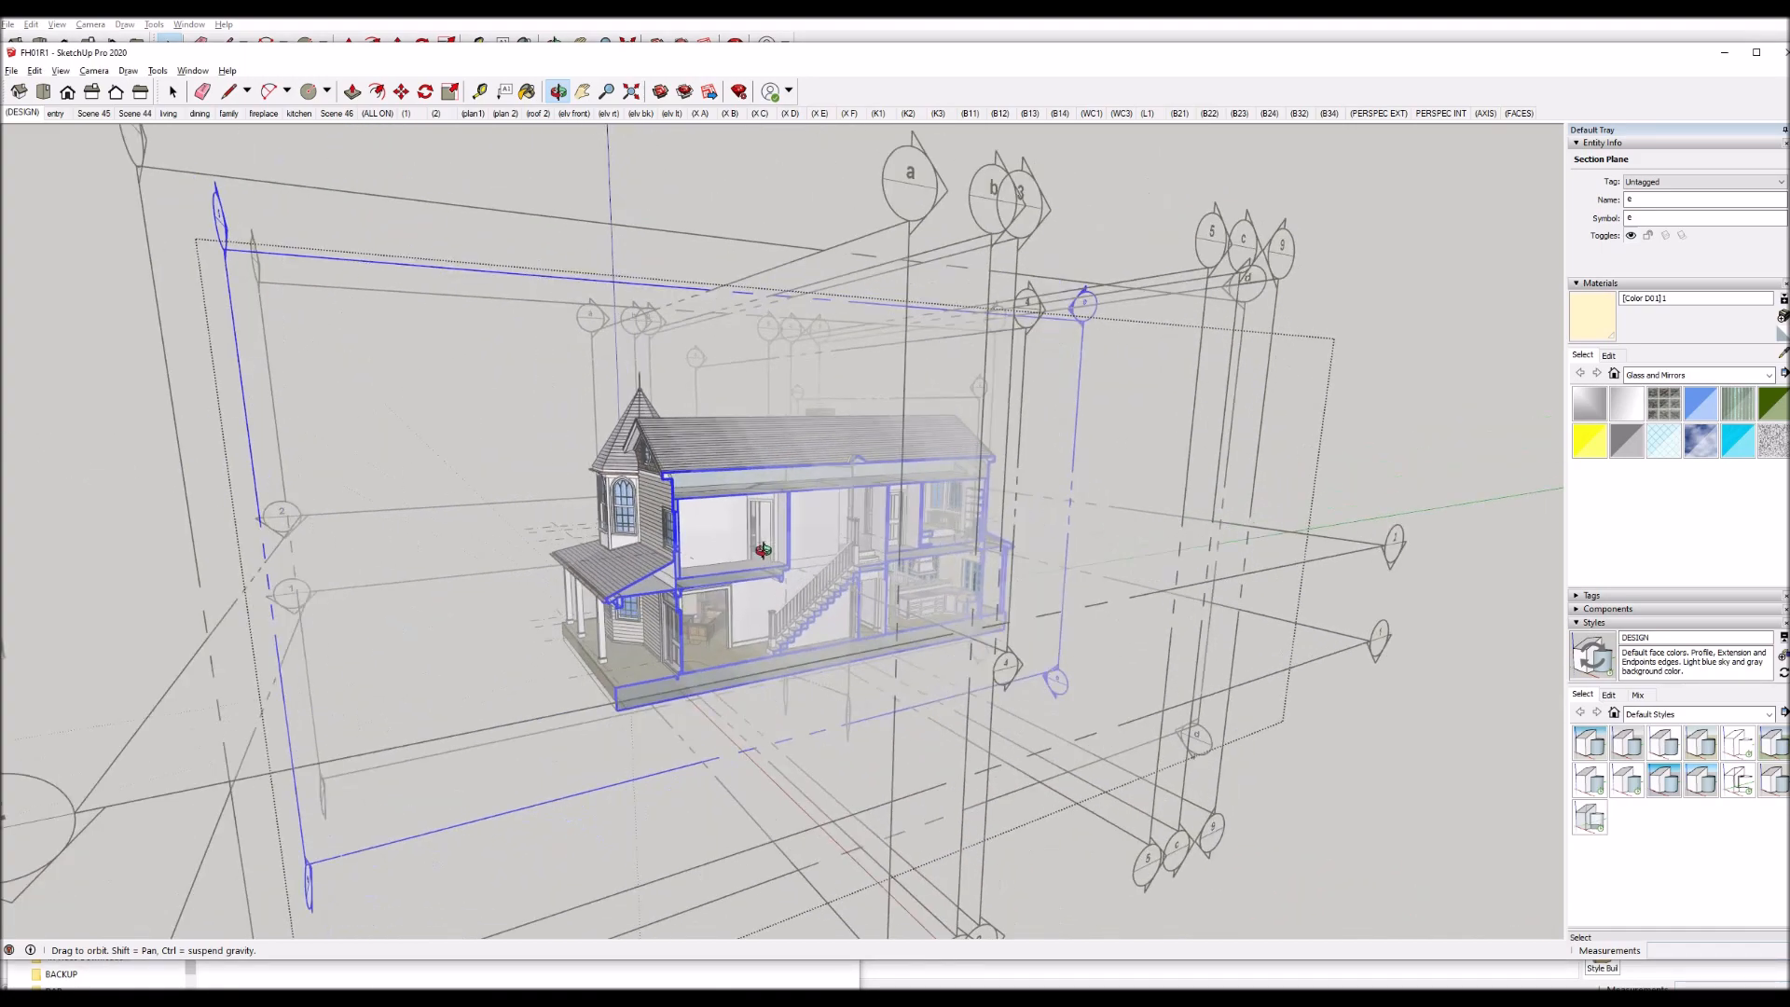
scroll(768, 561, "up", 5)
left_click(61, 72)
left_click(104, 156)
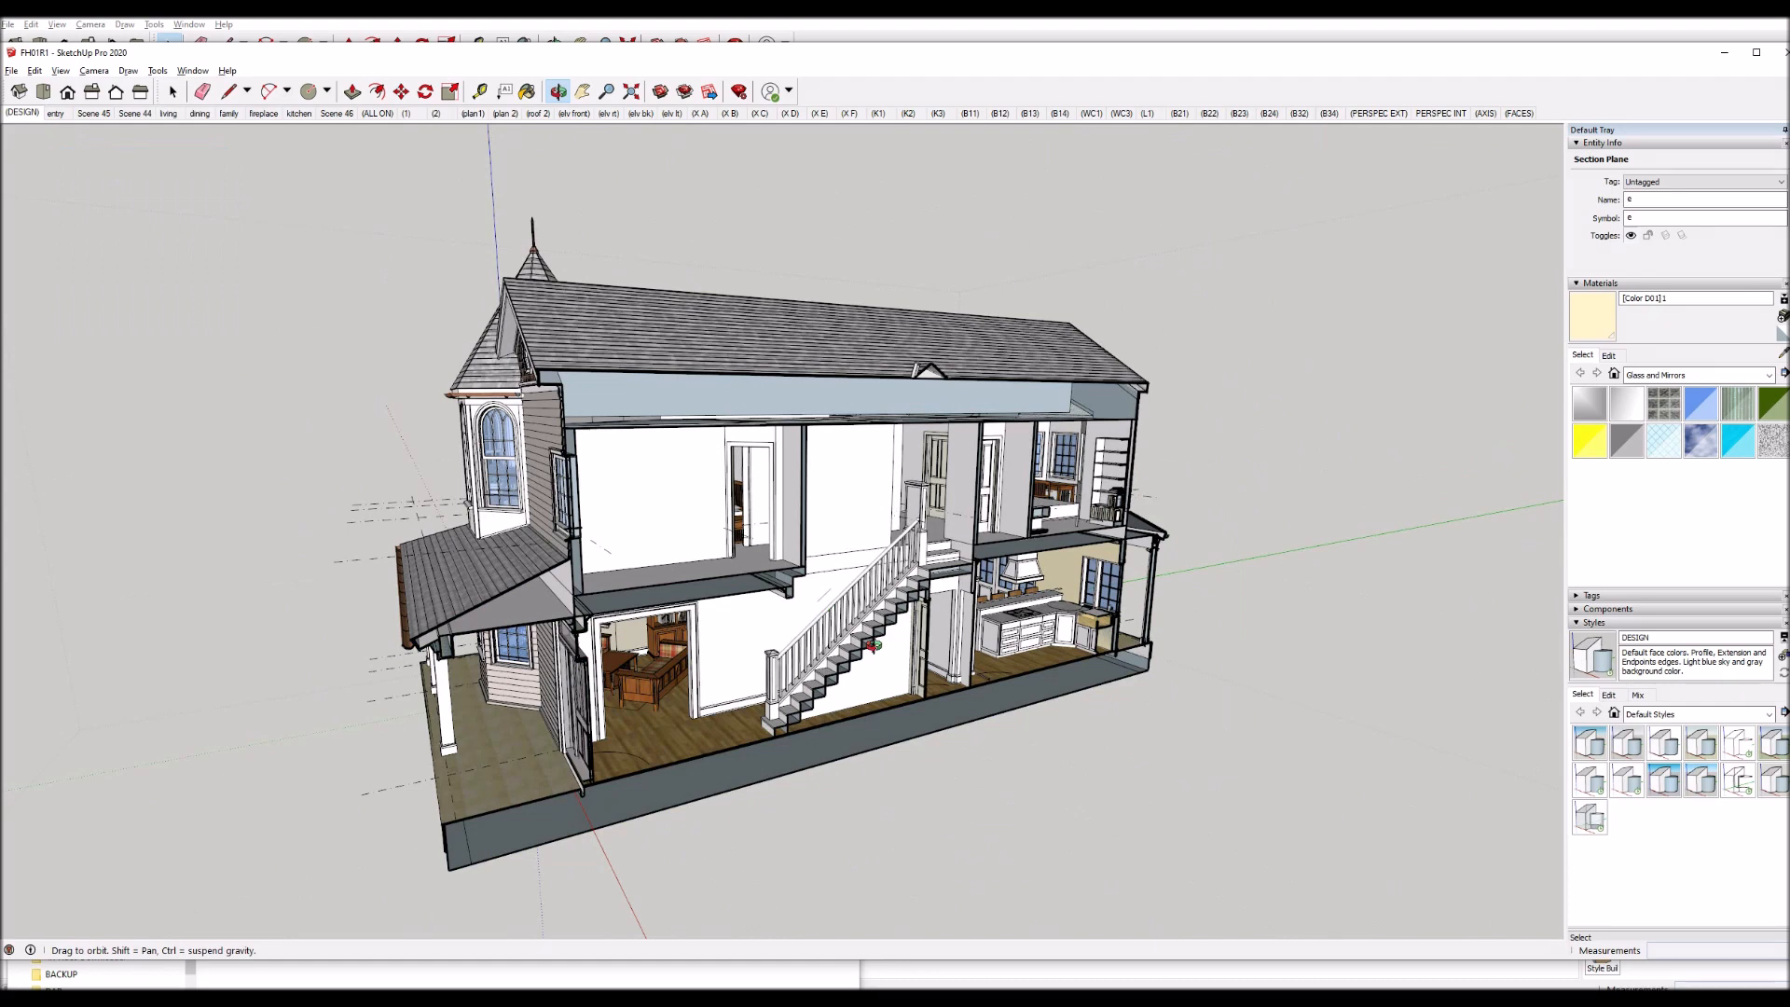
- Examine the interior exposed by the staircase cut, from the porch and front door through the hallway beside the stairs
left_click_drag(792, 673, 616, 681)
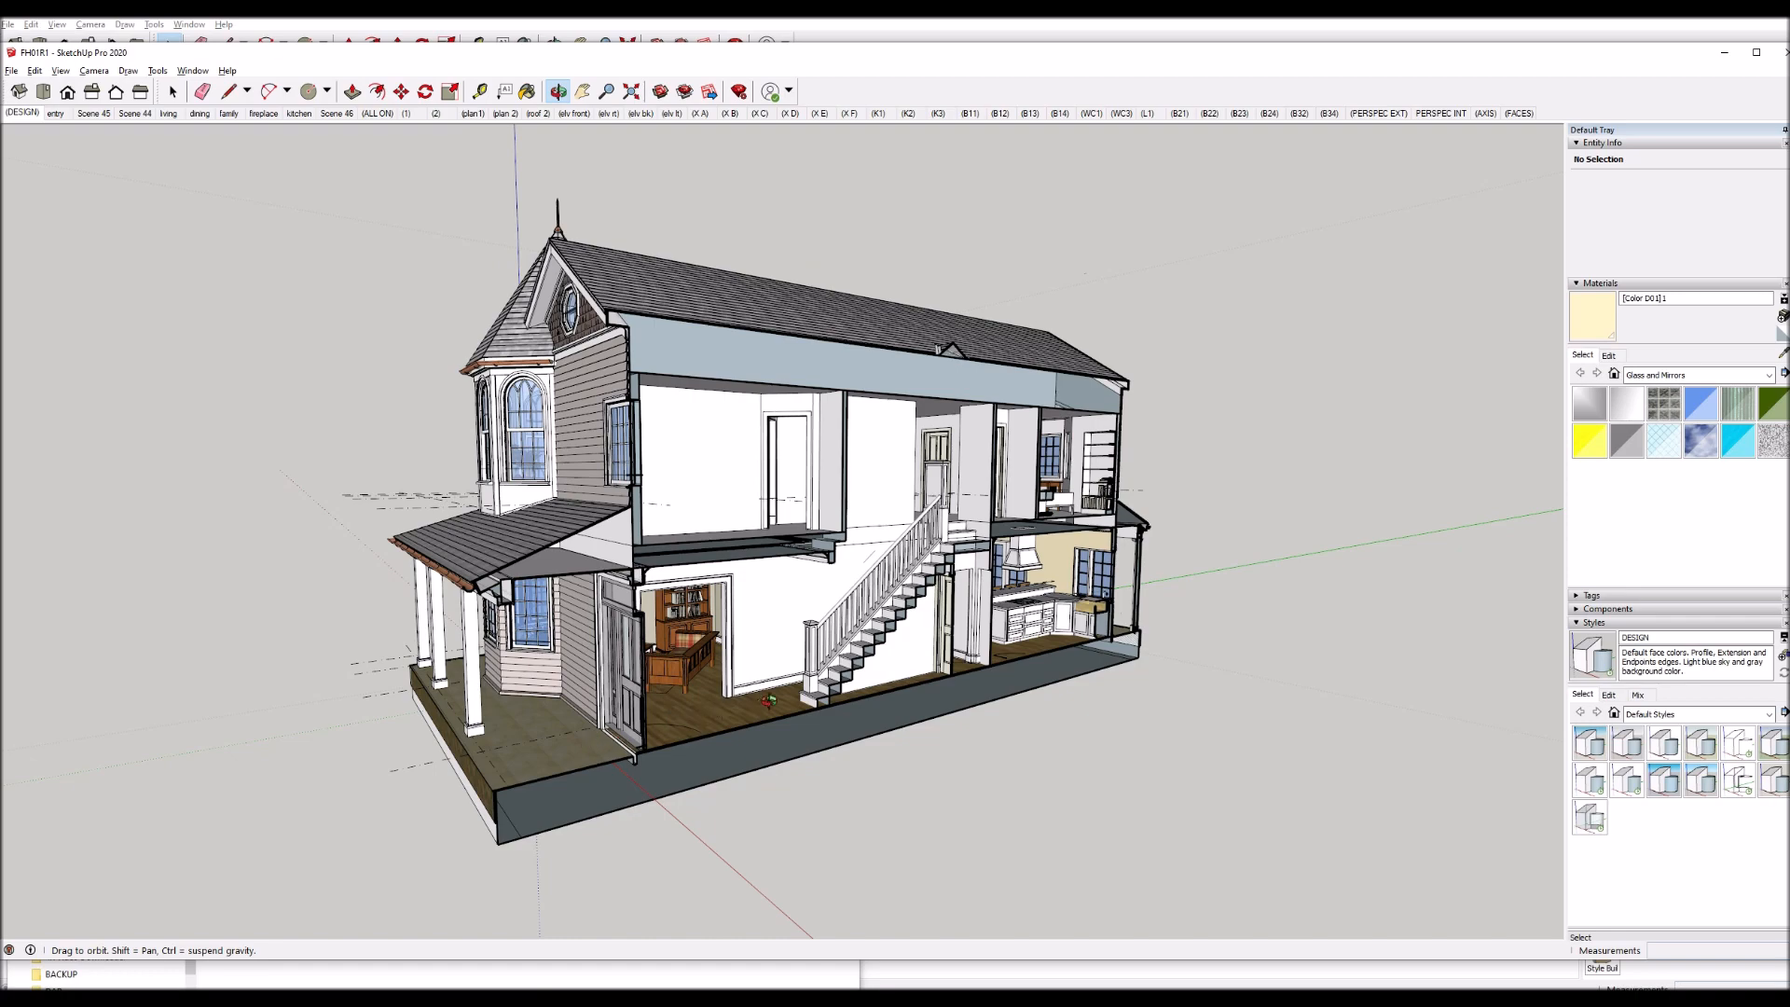
left_click_drag(946, 528, 840, 552)
scroll(670, 643, "up", 5)
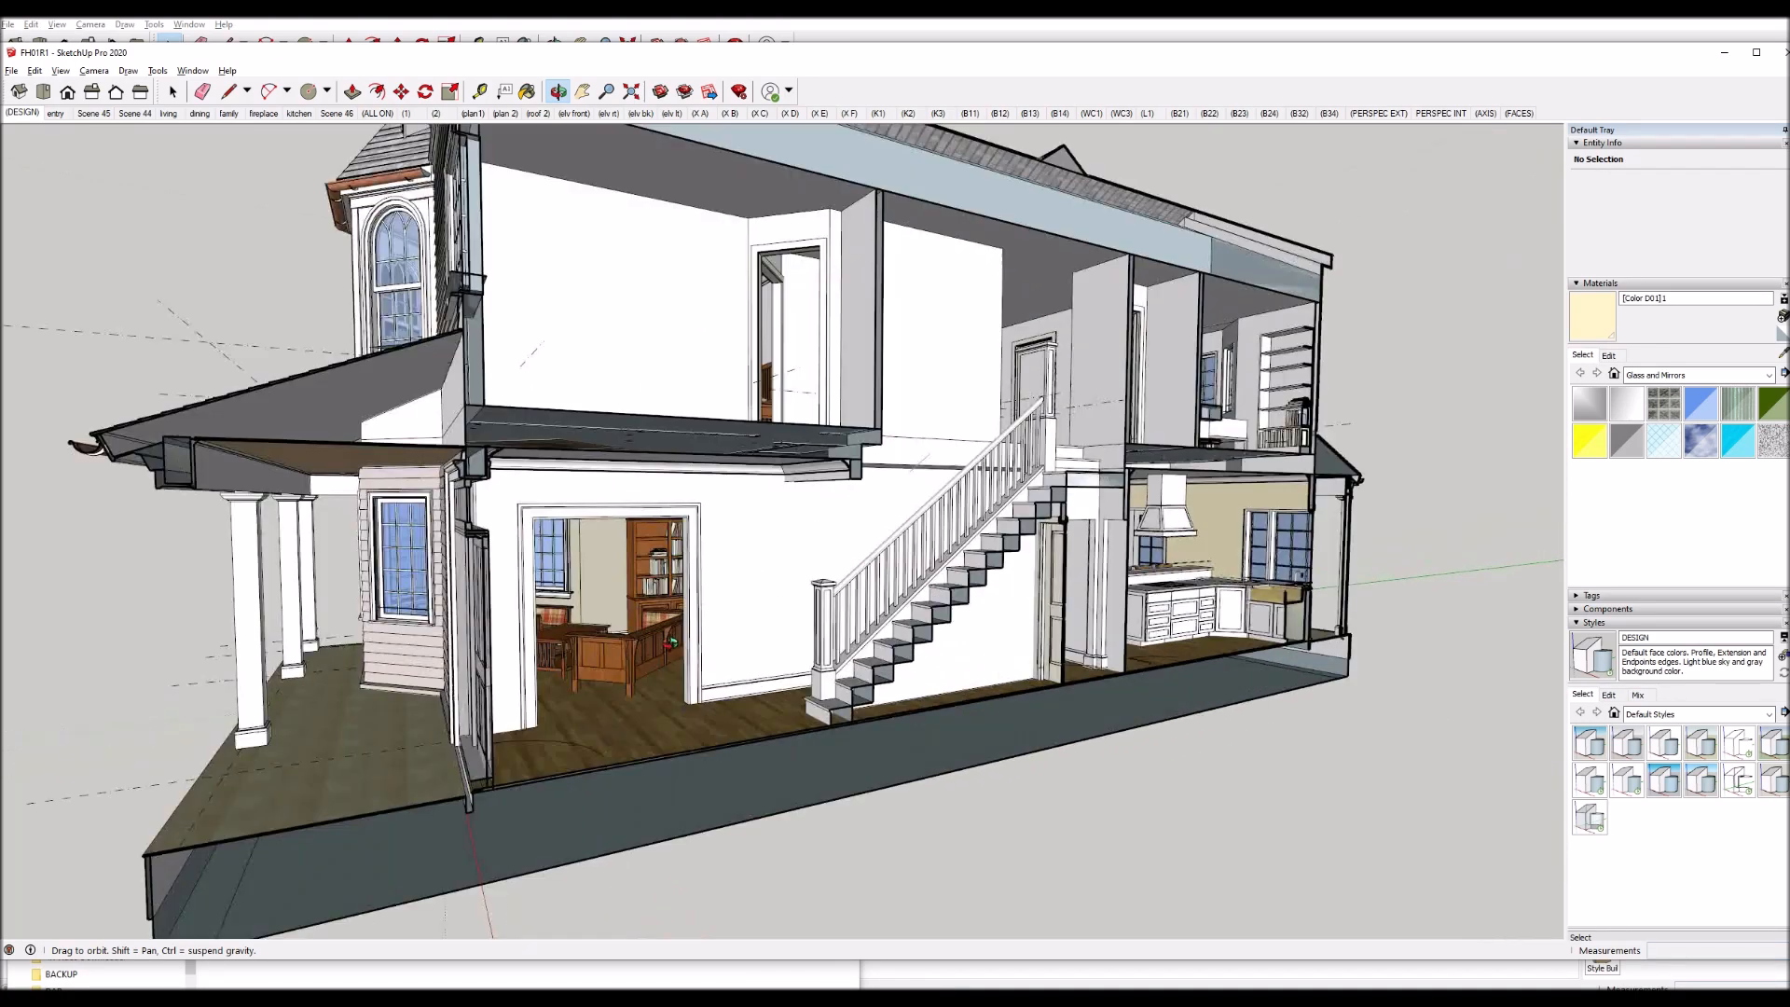
left_click_drag(767, 590, 1163, 591)
scroll(756, 547, "up", 5)
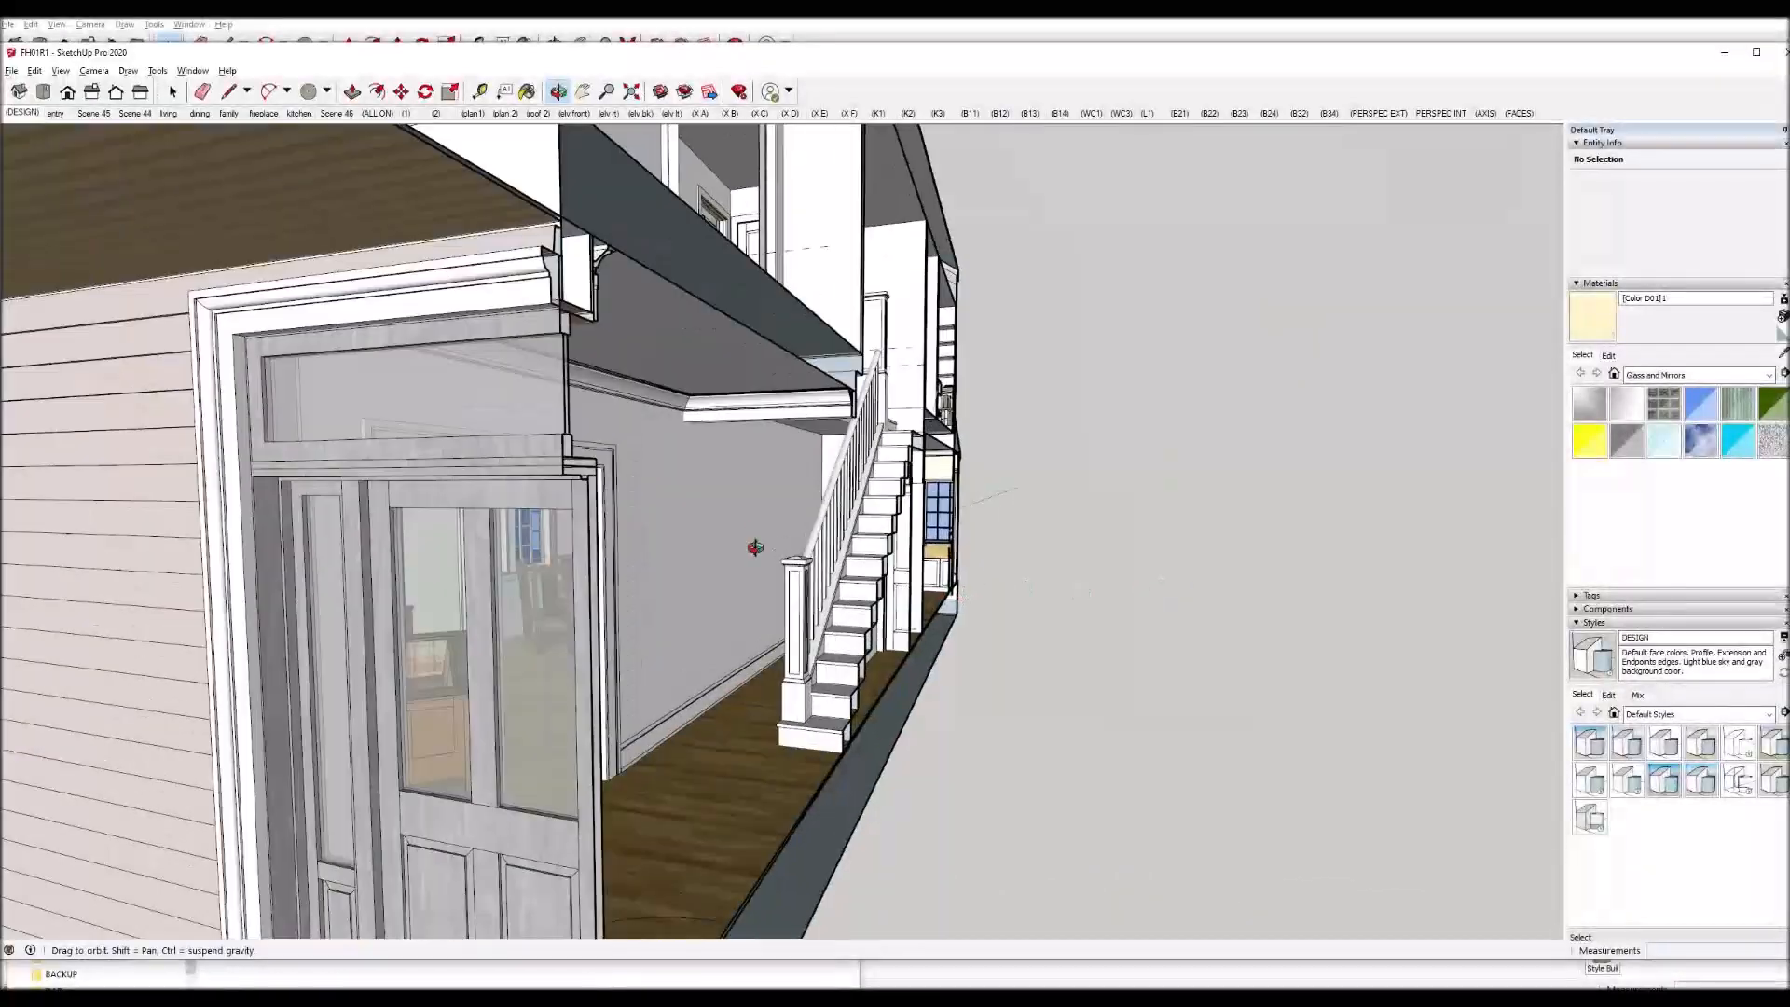
left_click_drag(726, 575, 818, 595)
scroll(820, 594, "up", 10)
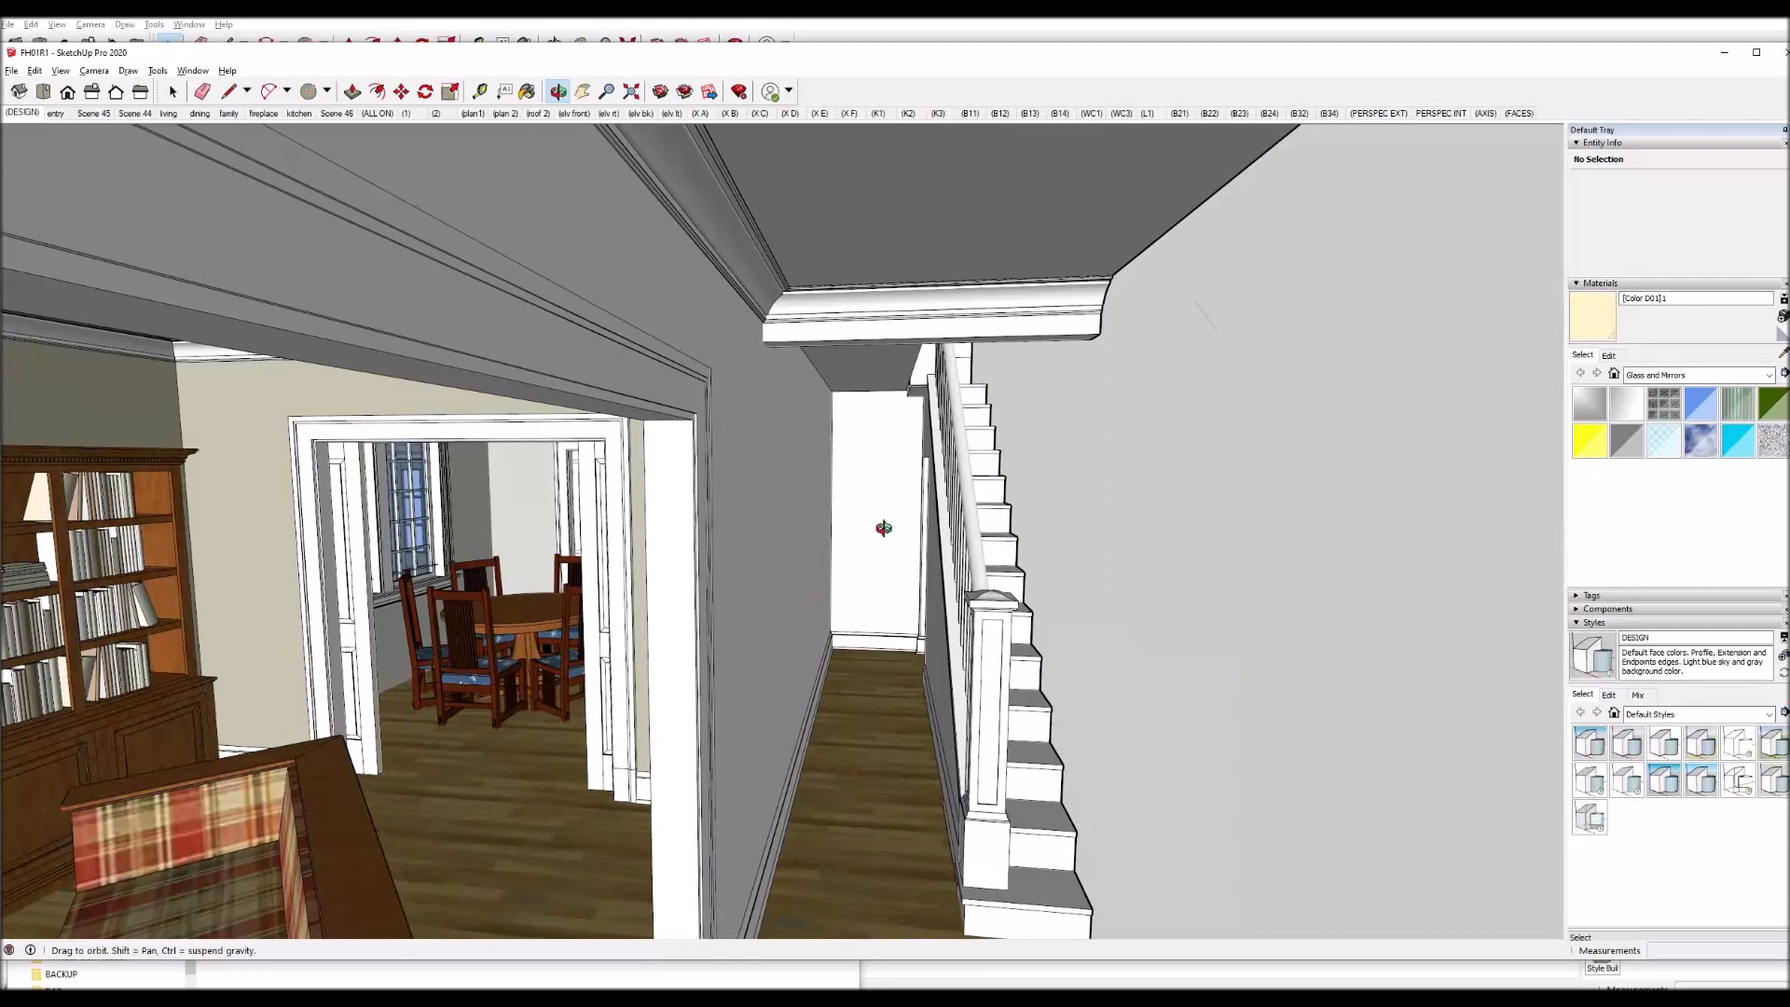
scroll(1010, 495, "up", 5)
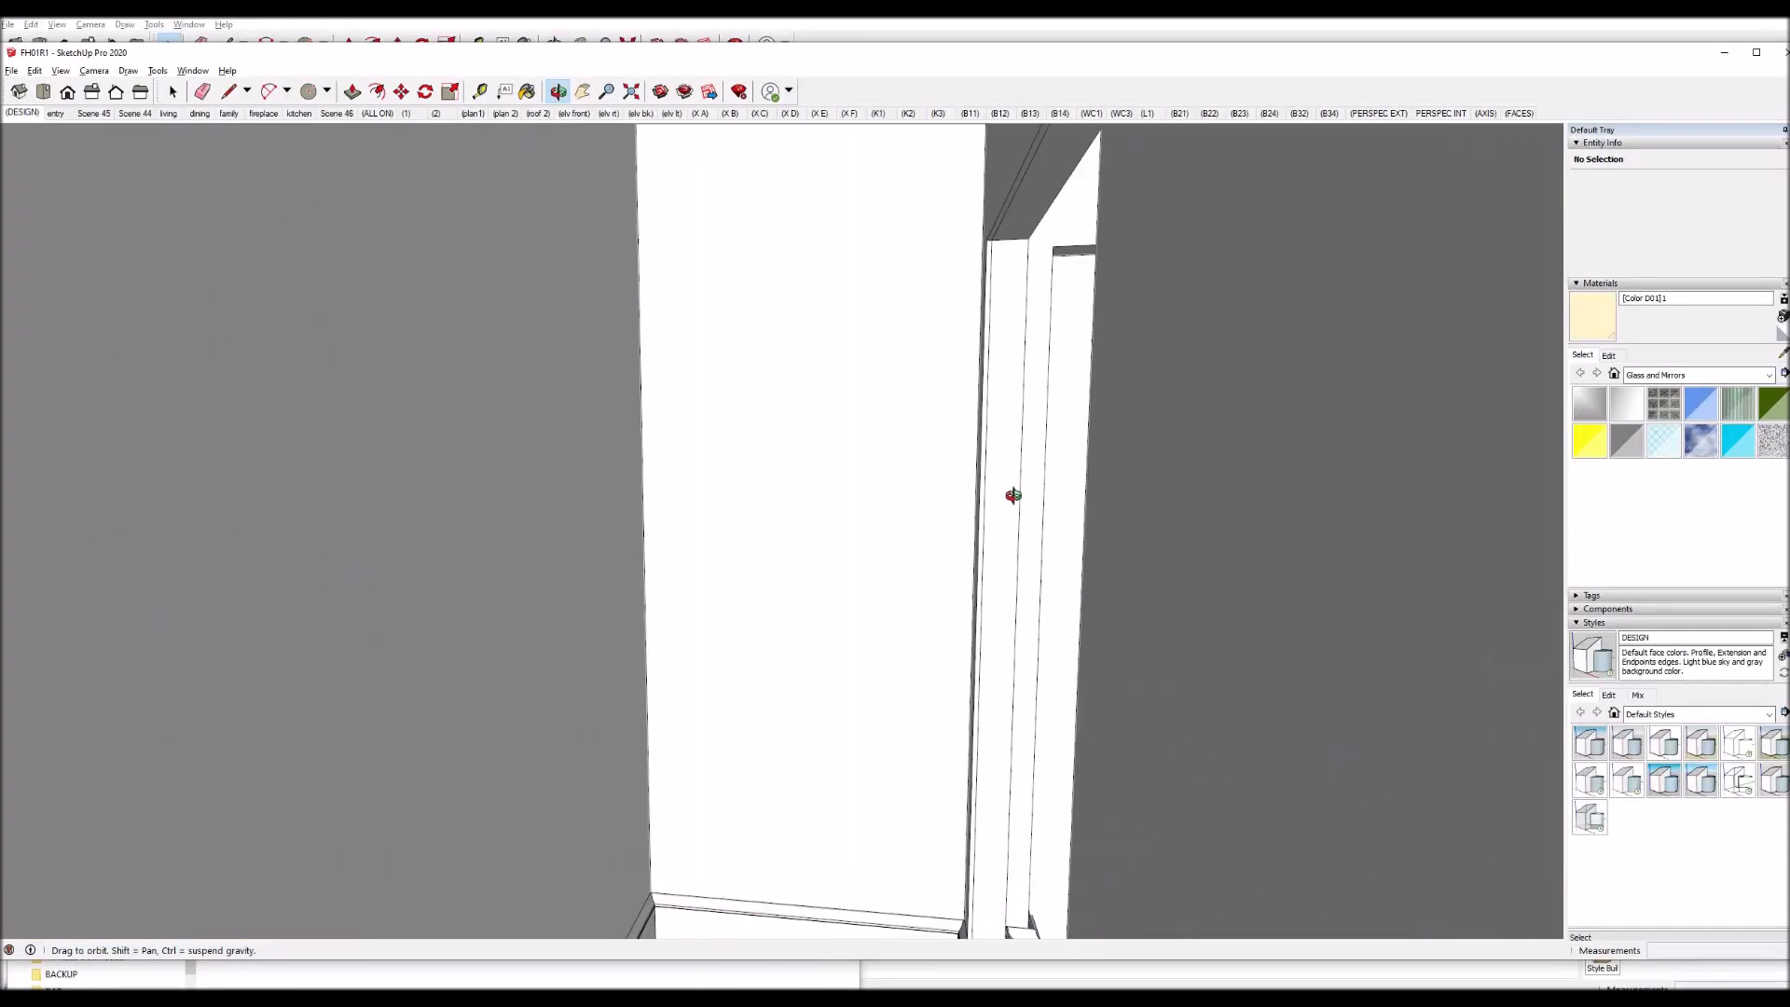
- Examine the kitchen beyond the hallway, looking at the cooktop island, range hood, sink and windows
scroll(1072, 471, "up", 2)
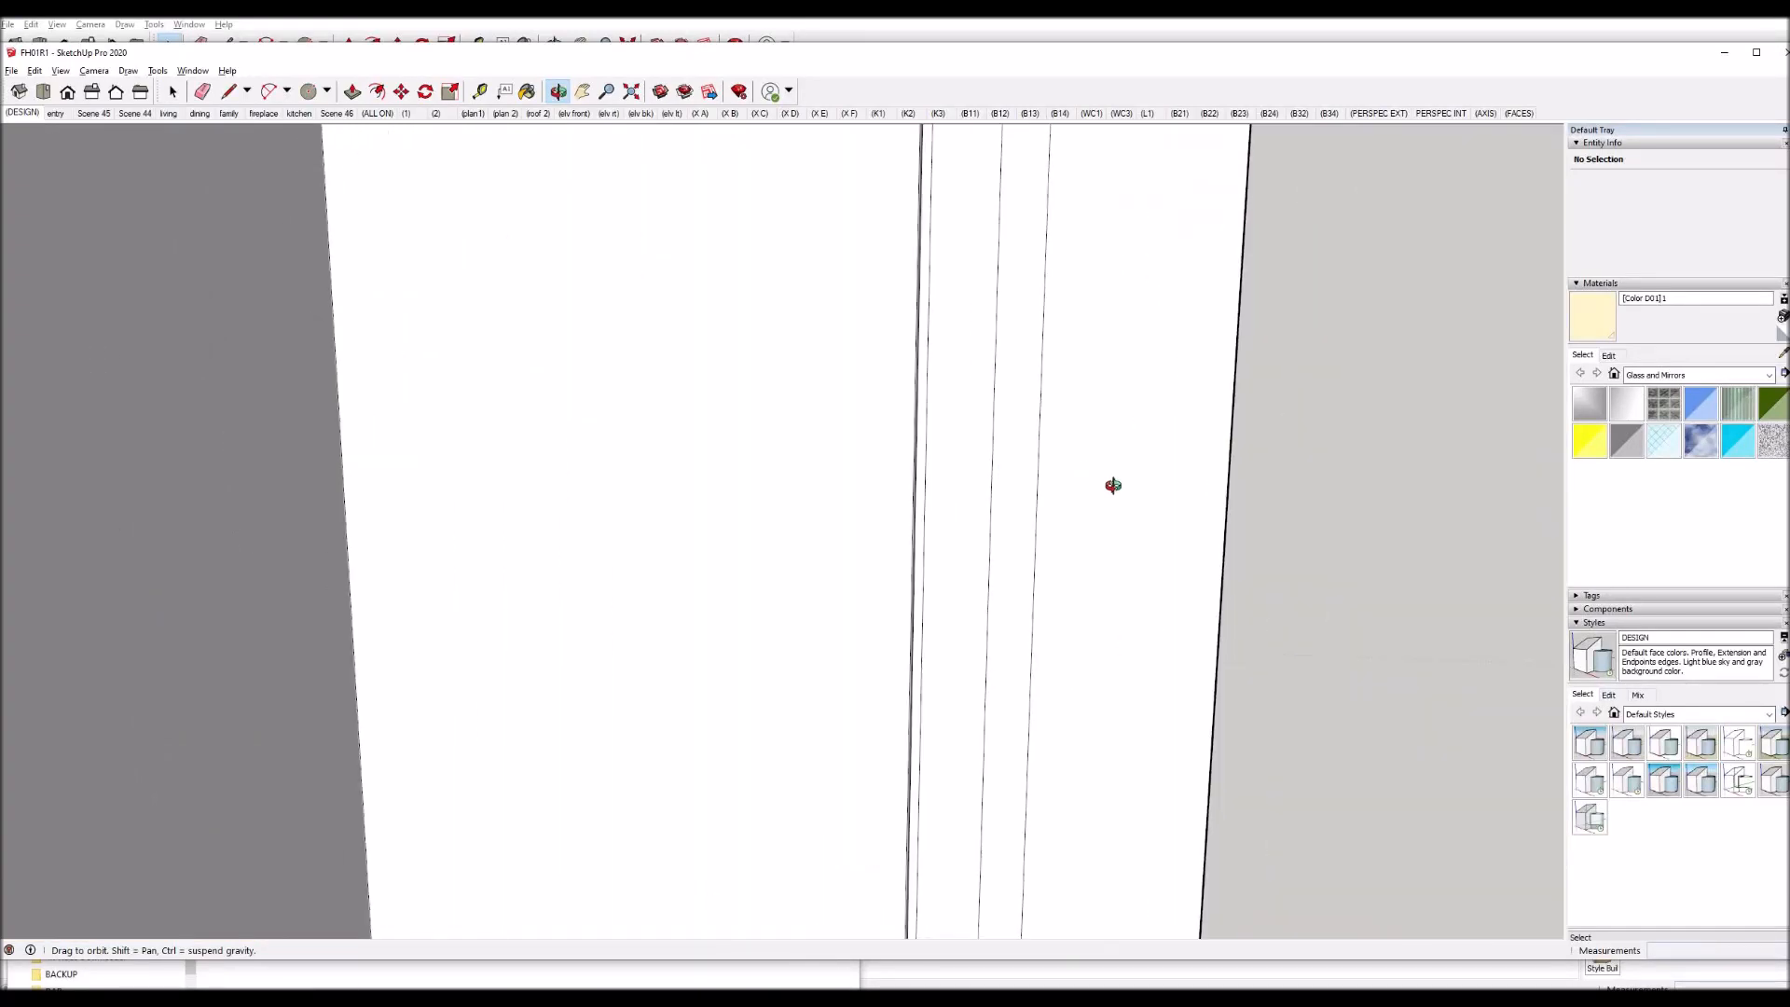
scroll(1170, 494, "up", 2)
key("h")
left_click_drag(1138, 520, 690, 591)
scroll(797, 589, "up", 2)
scroll(797, 589, "up", 2)
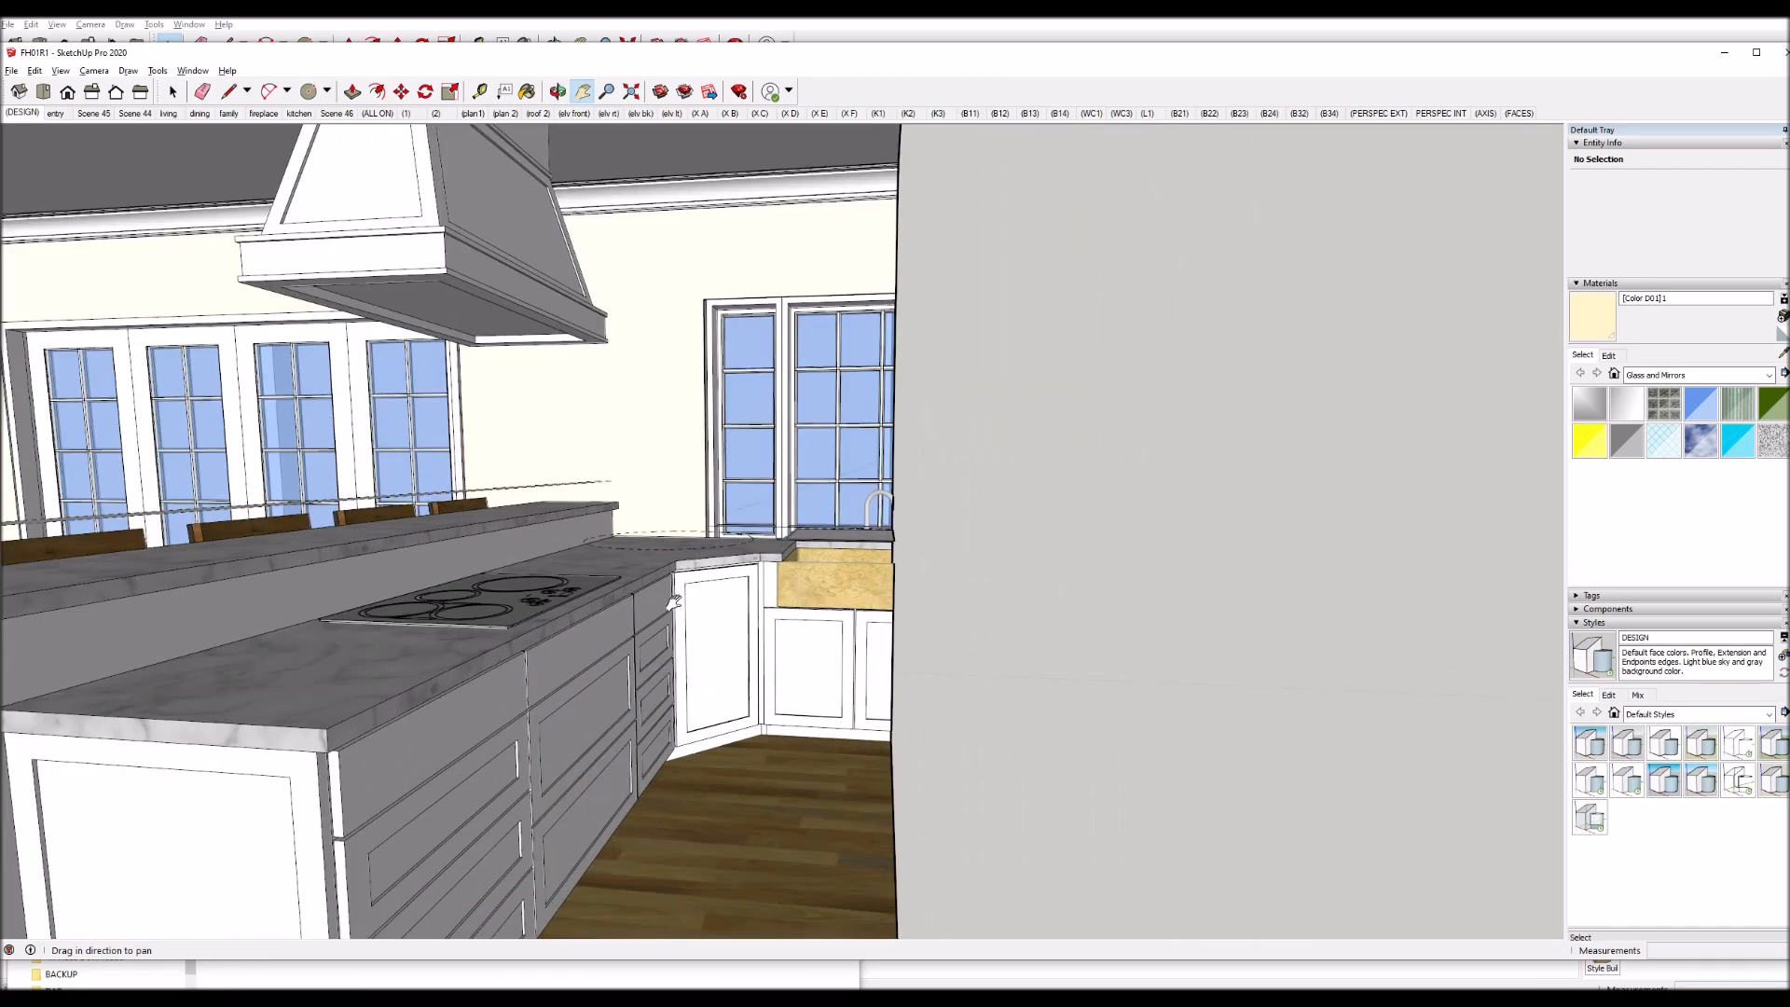
middle_click_drag(674, 602, 620, 512)
left_click_drag(620, 511, 848, 533)
- Examine the whole staircase cut from outside, ending at the front corner with the porch and turret
key("z")
left_click_drag(874, 333, 811, 681)
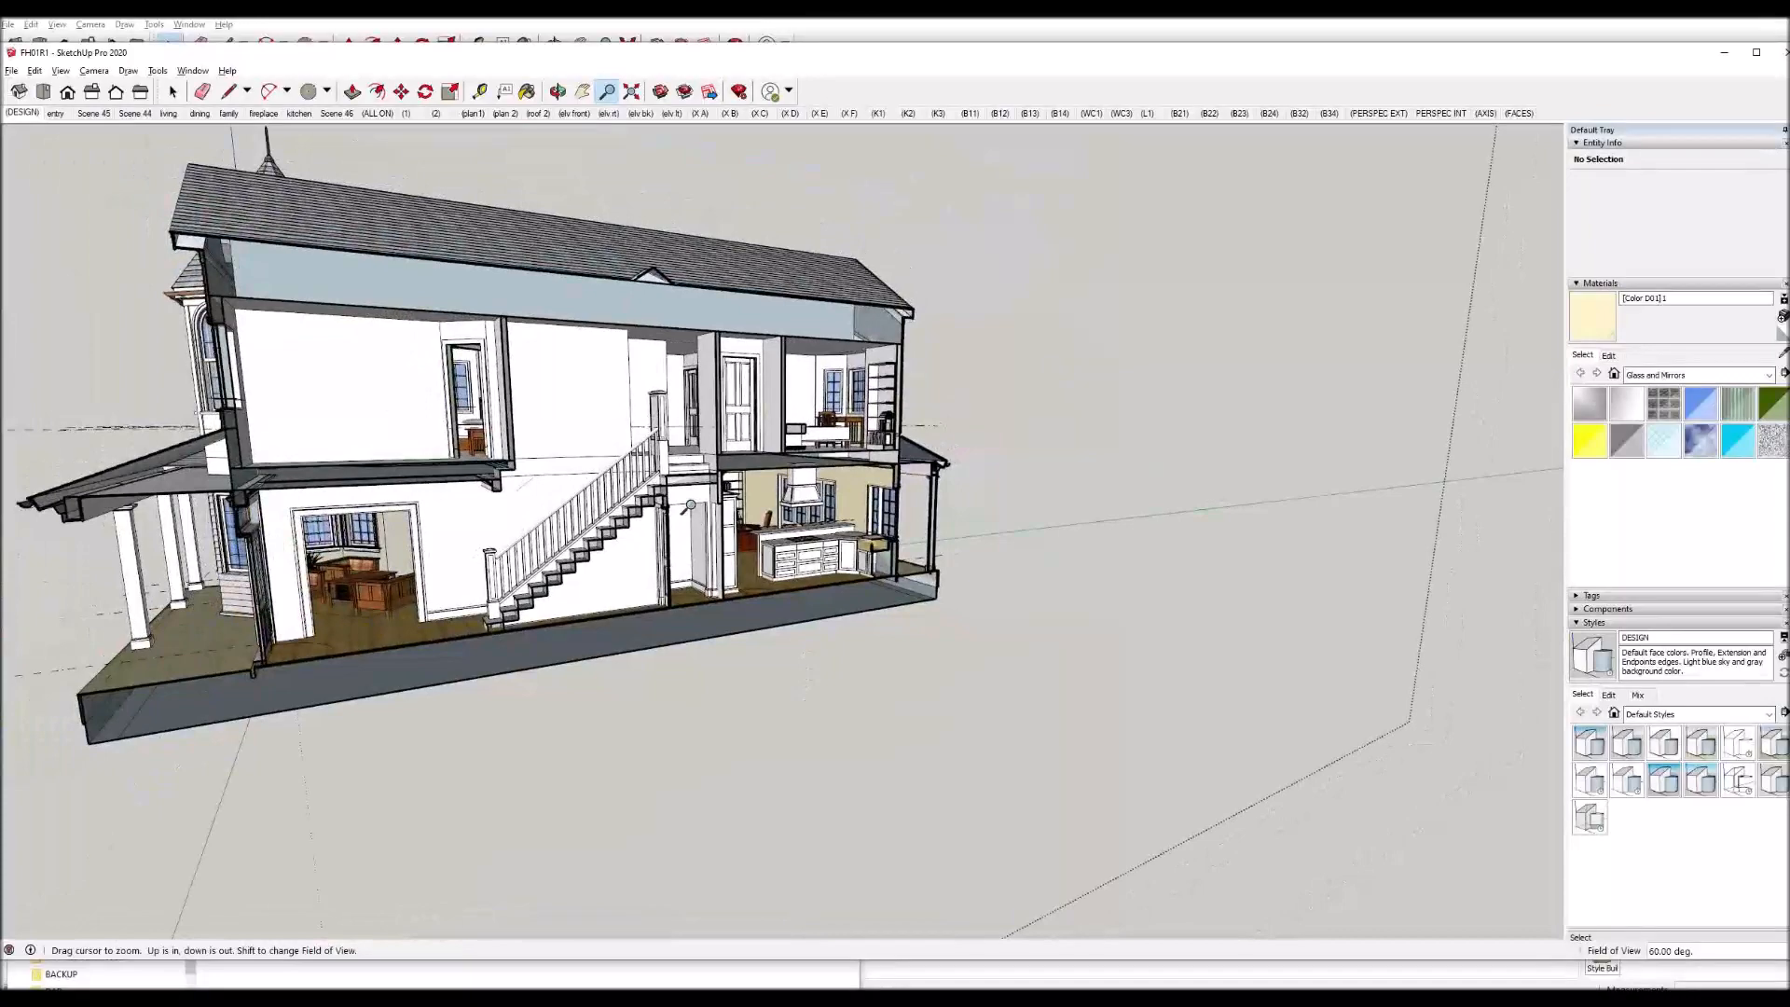
key("o")
left_click_drag(705, 484, 774, 439)
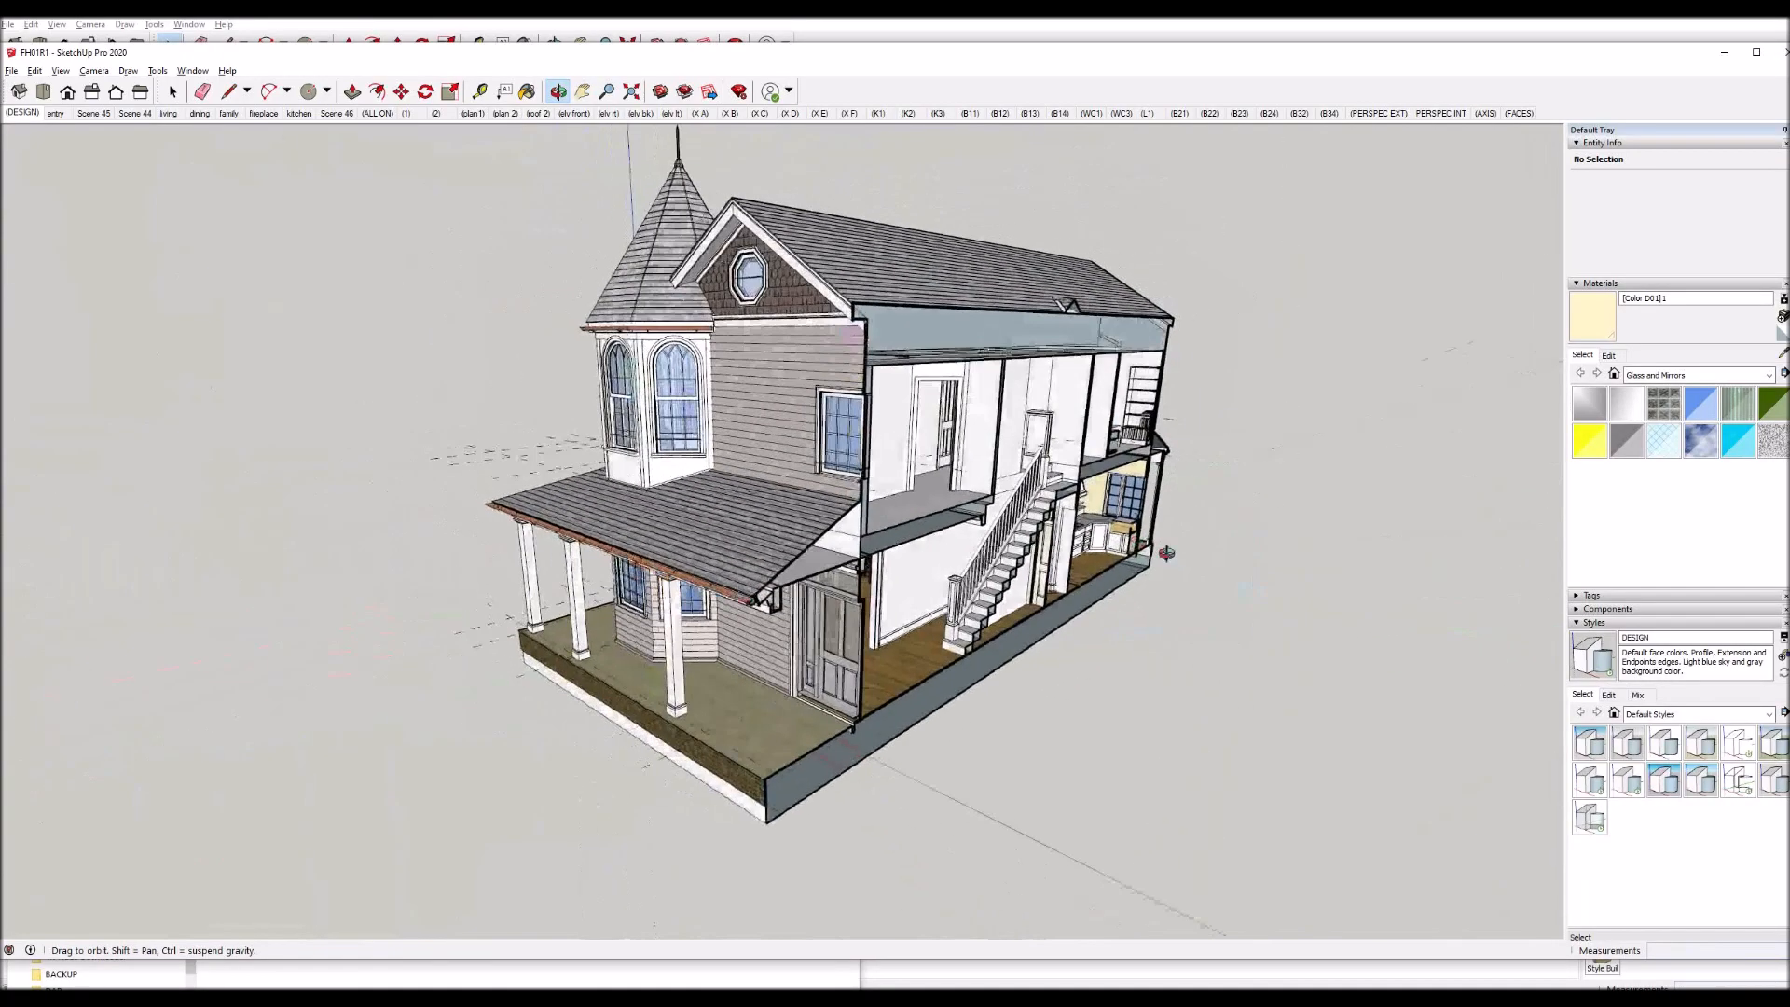
key("space")
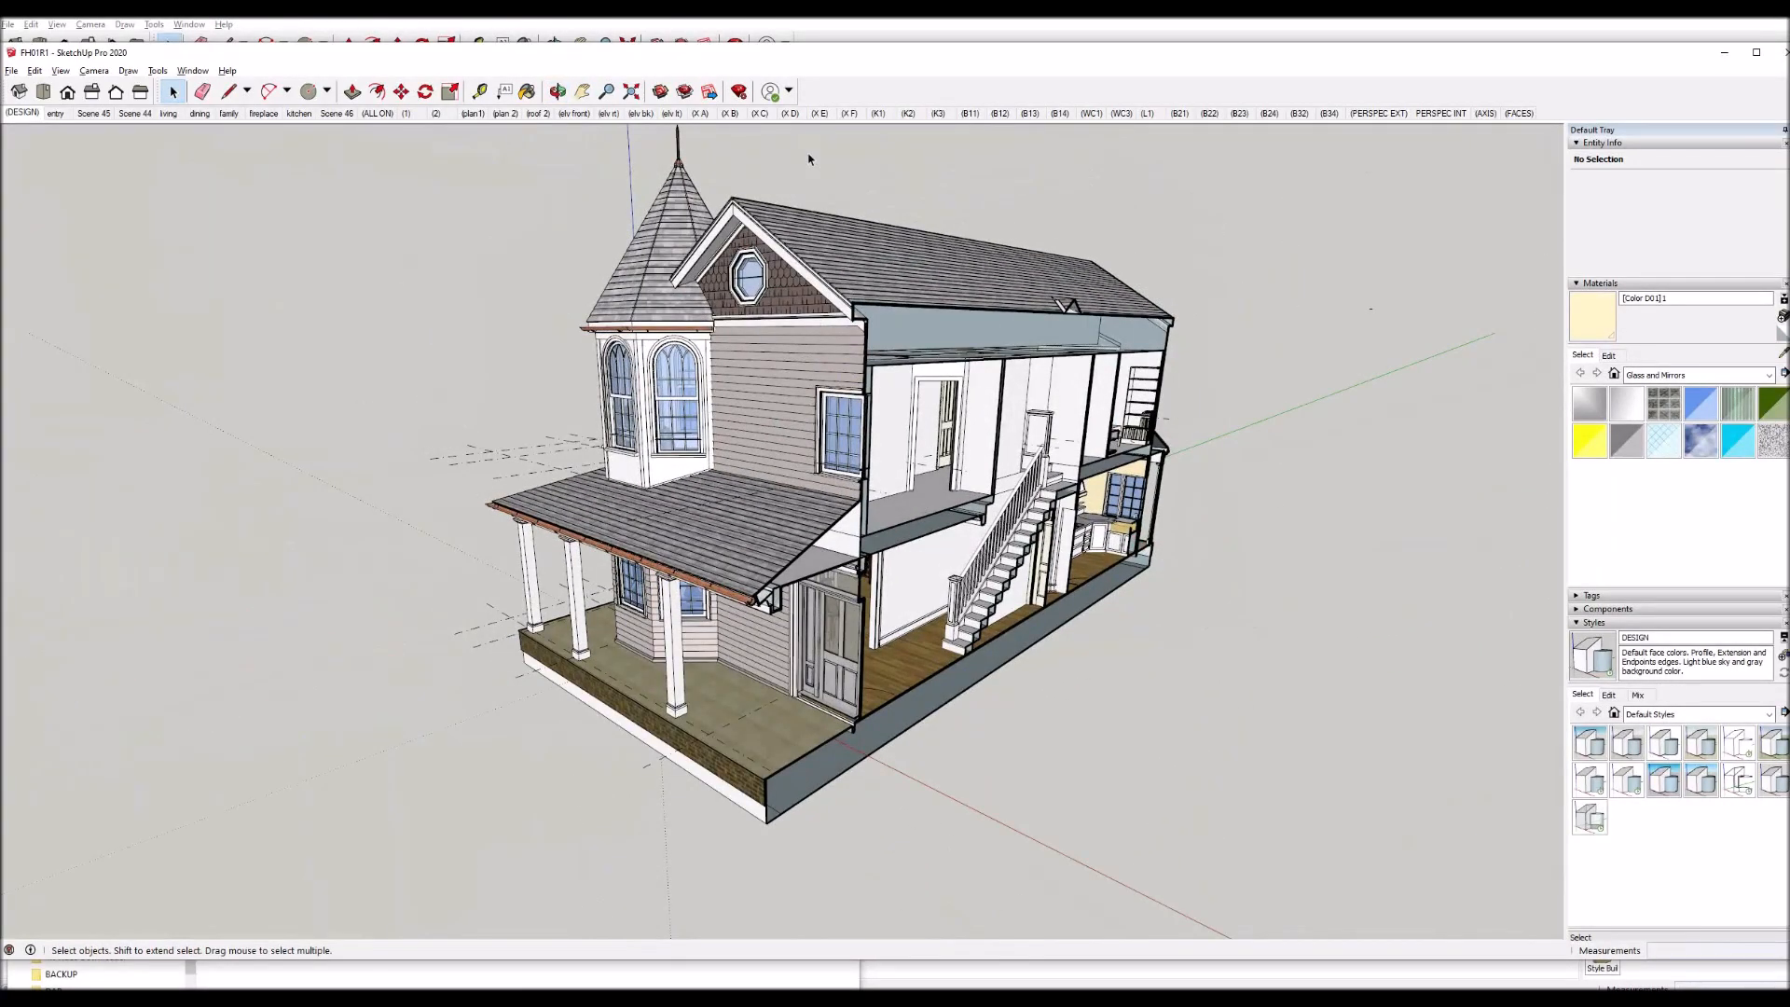
- Review the section scenes (X A) through (X F) in turn, followed by the floor plan scenes (plan 1) and (plan 2)
left_click(701, 112)
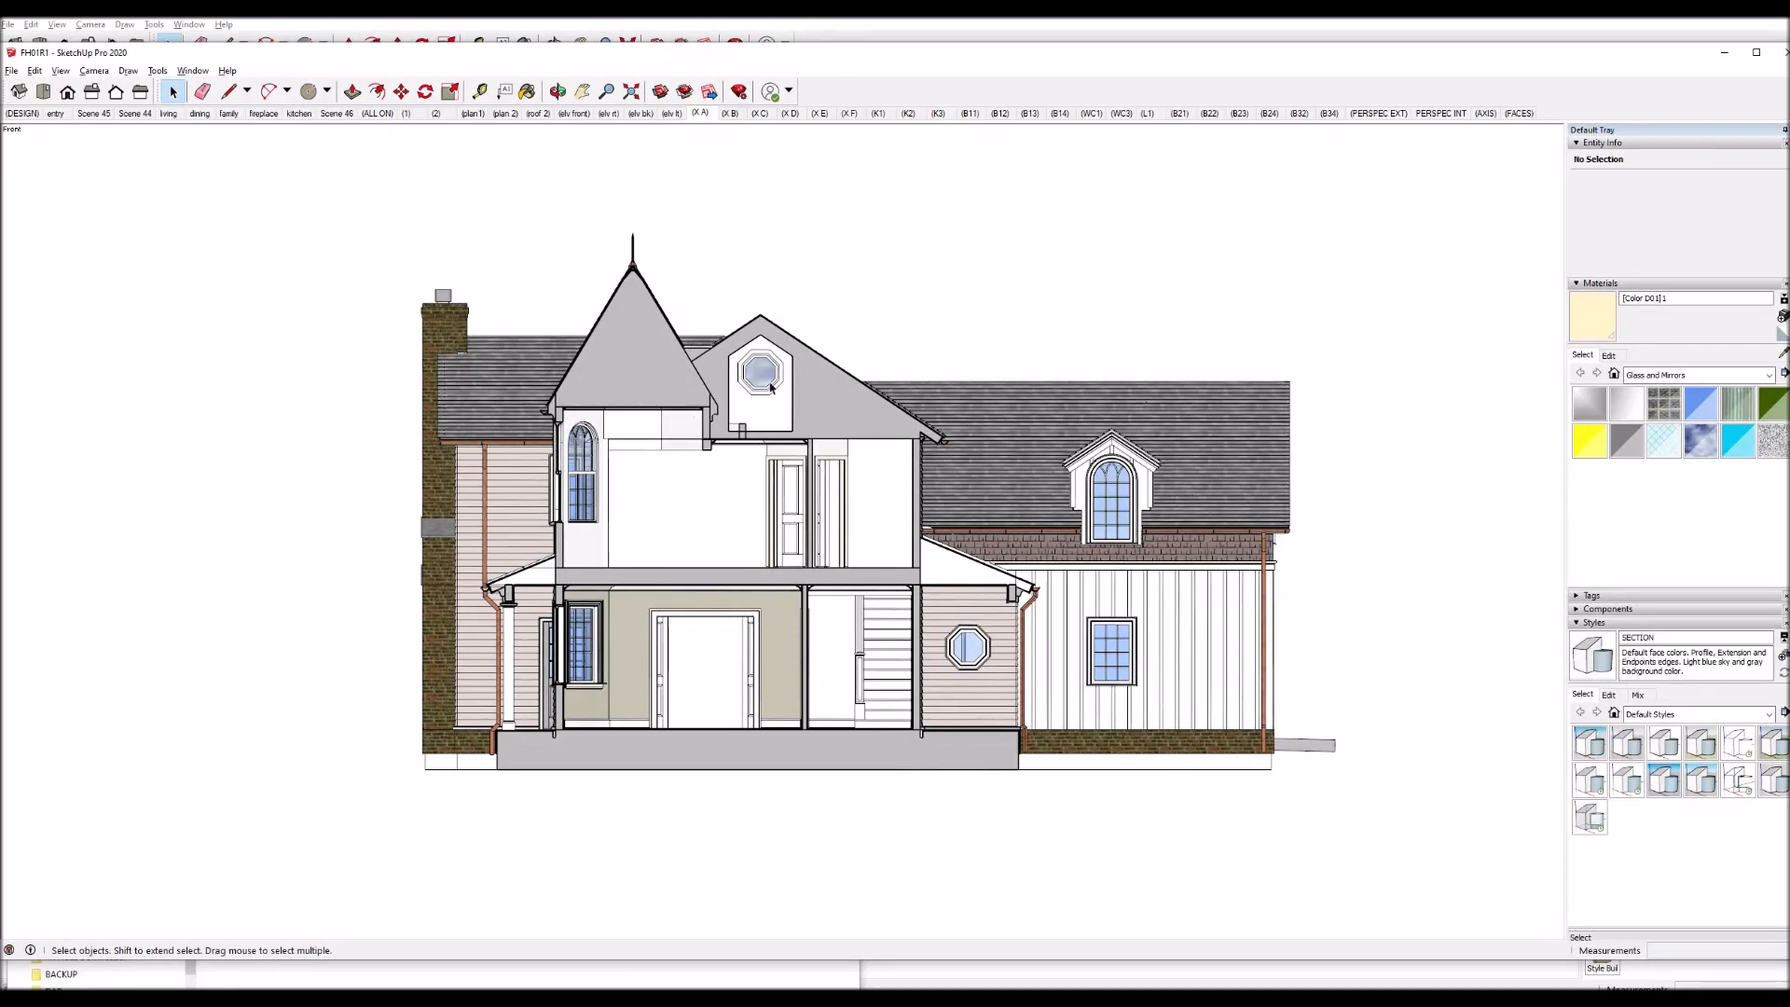
left_click(736, 116)
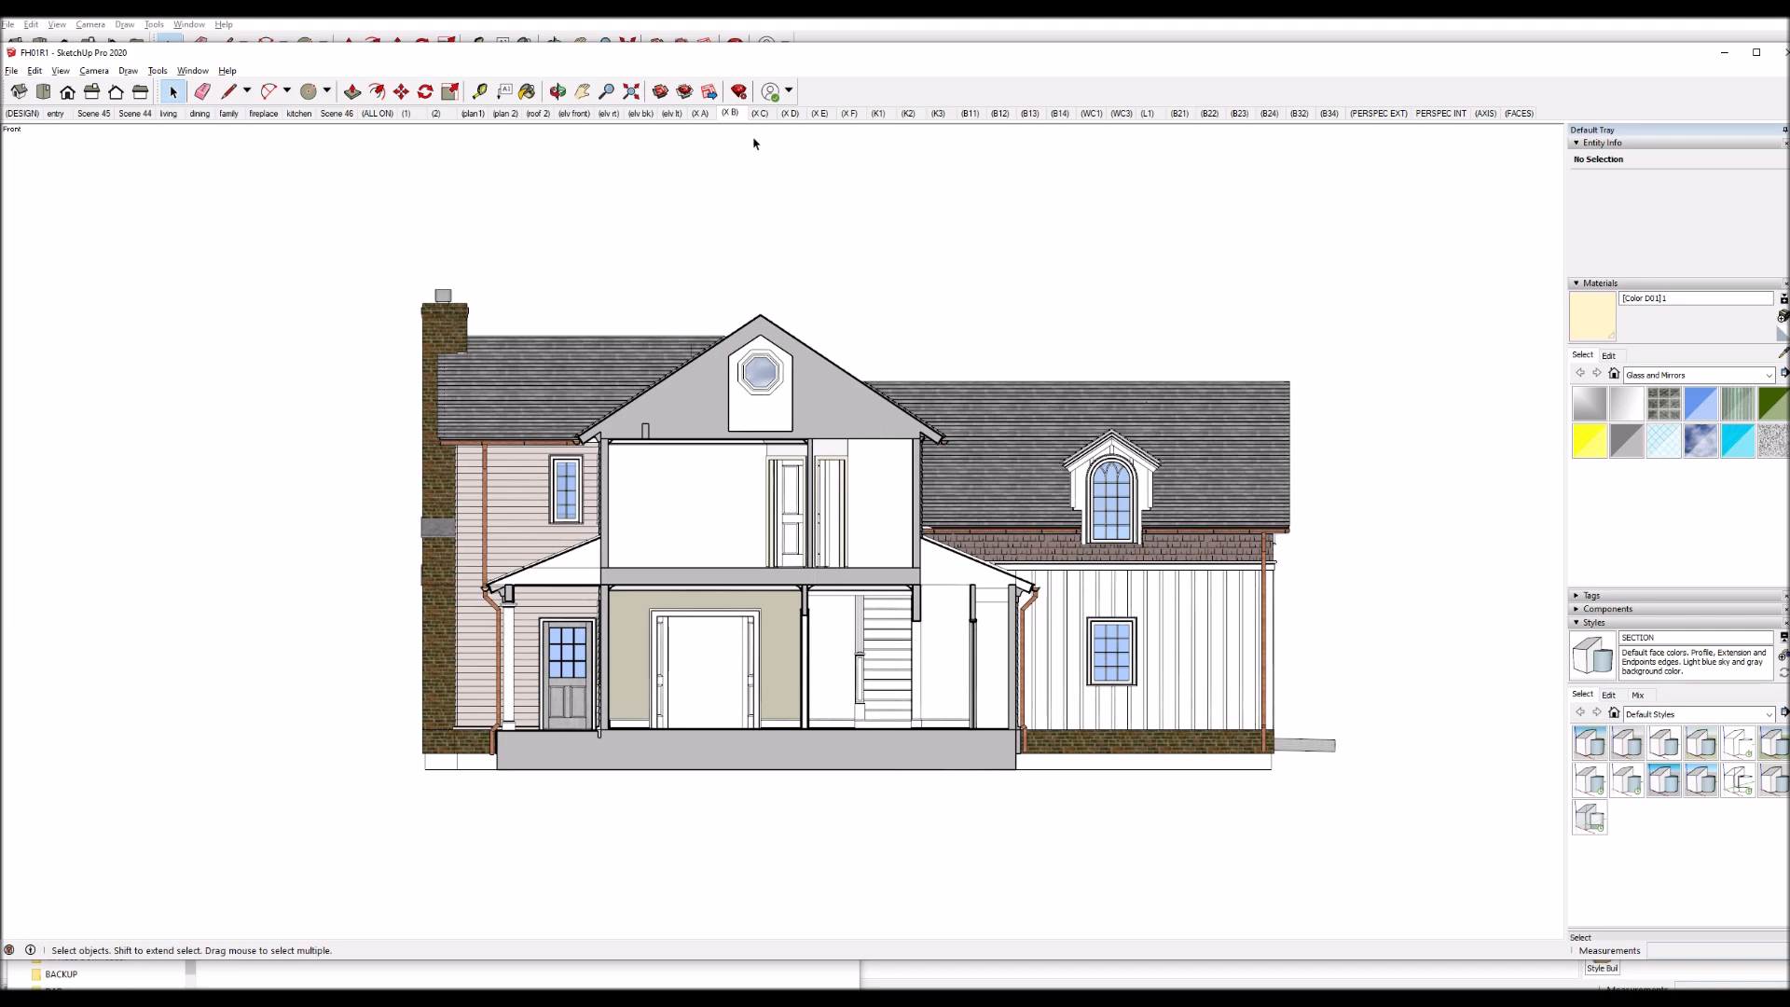
left_click(767, 114)
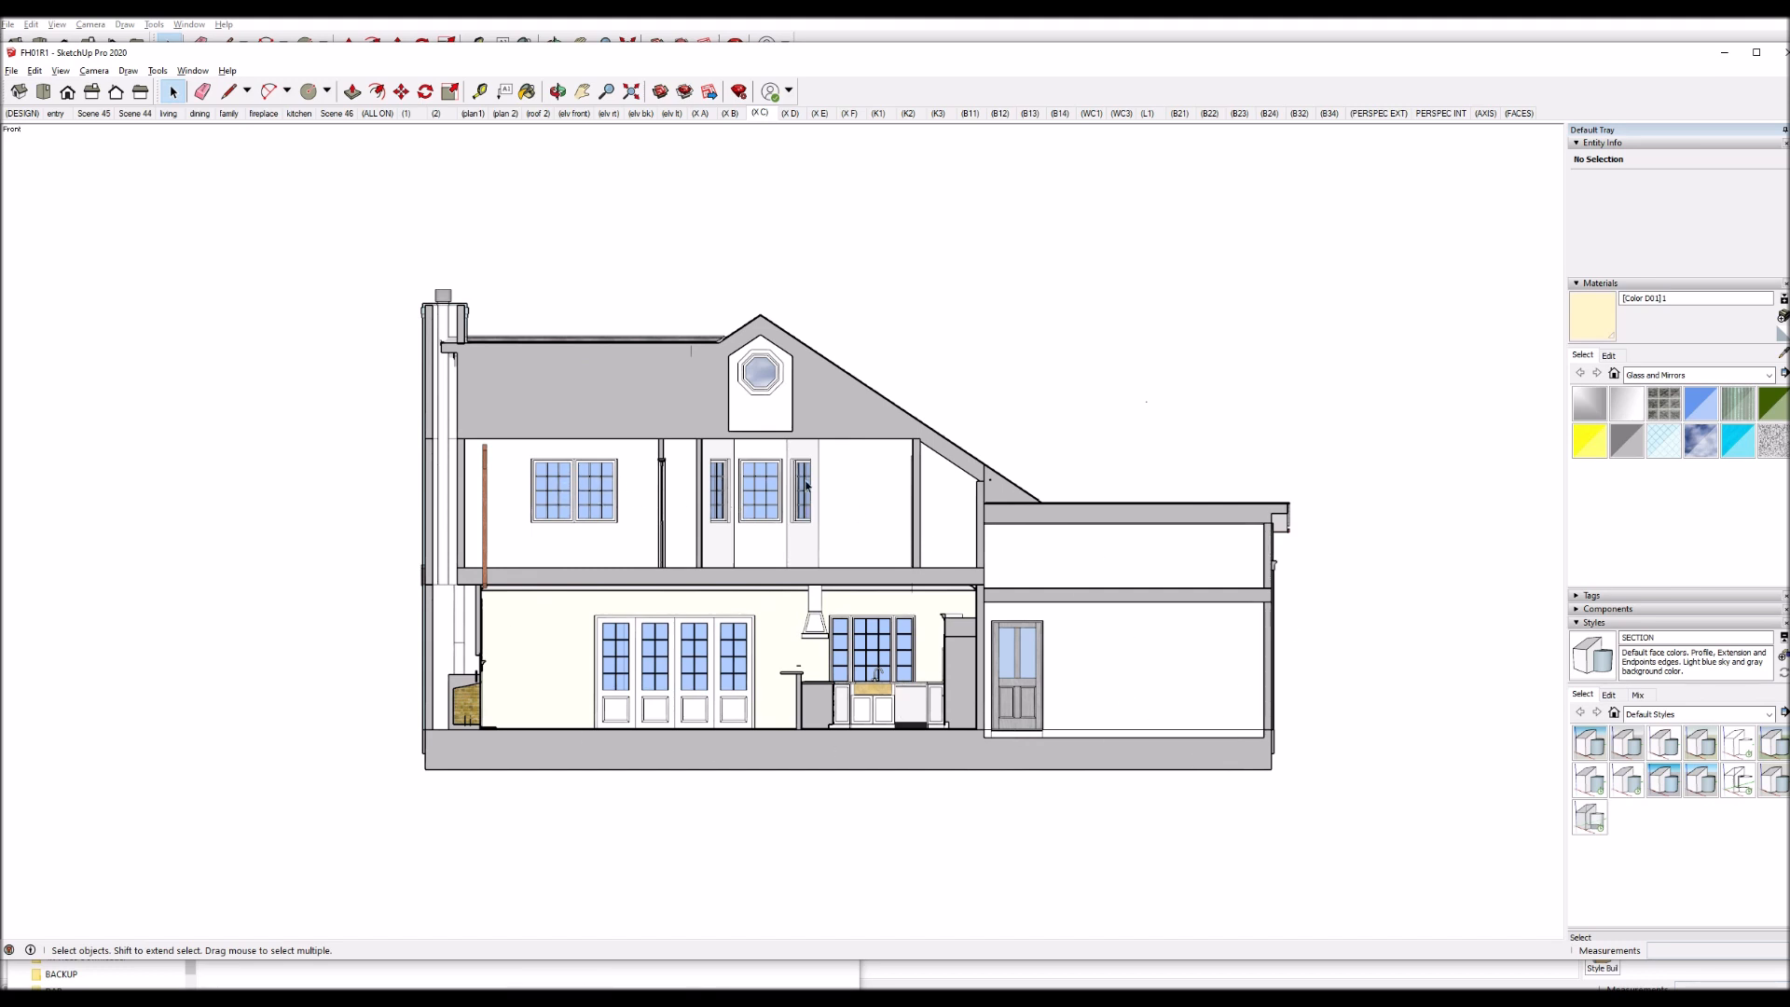
left_click(790, 113)
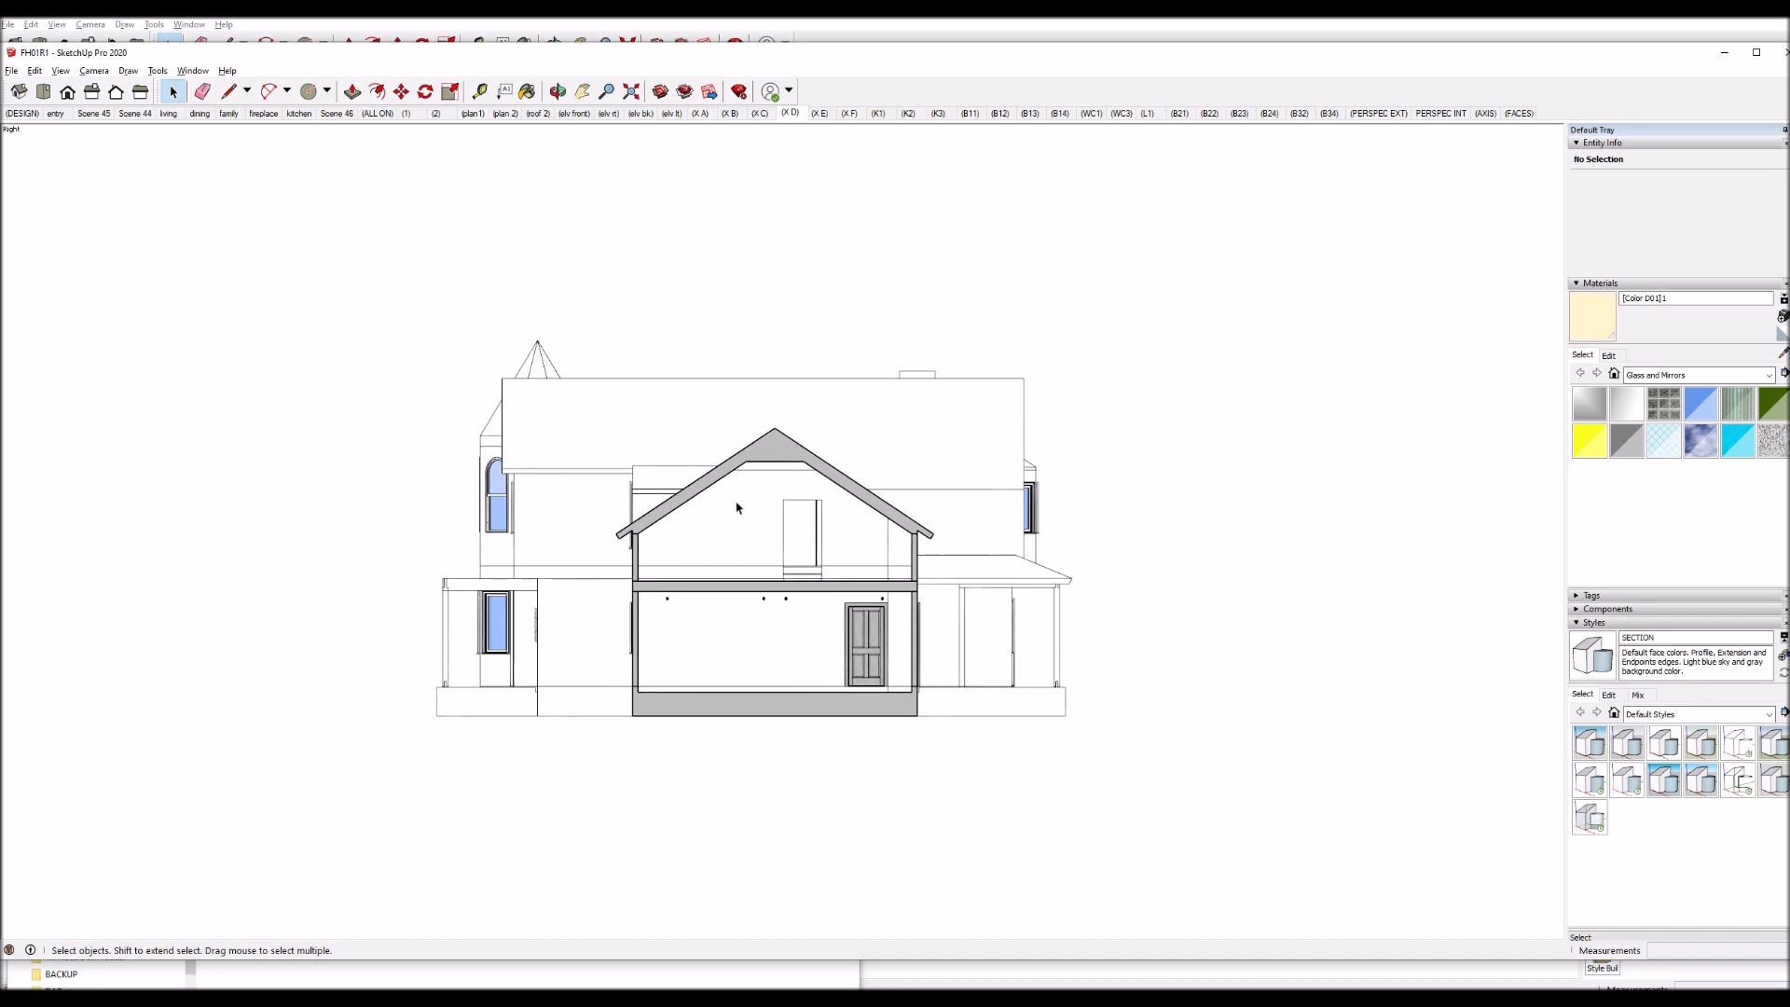
left_click(820, 114)
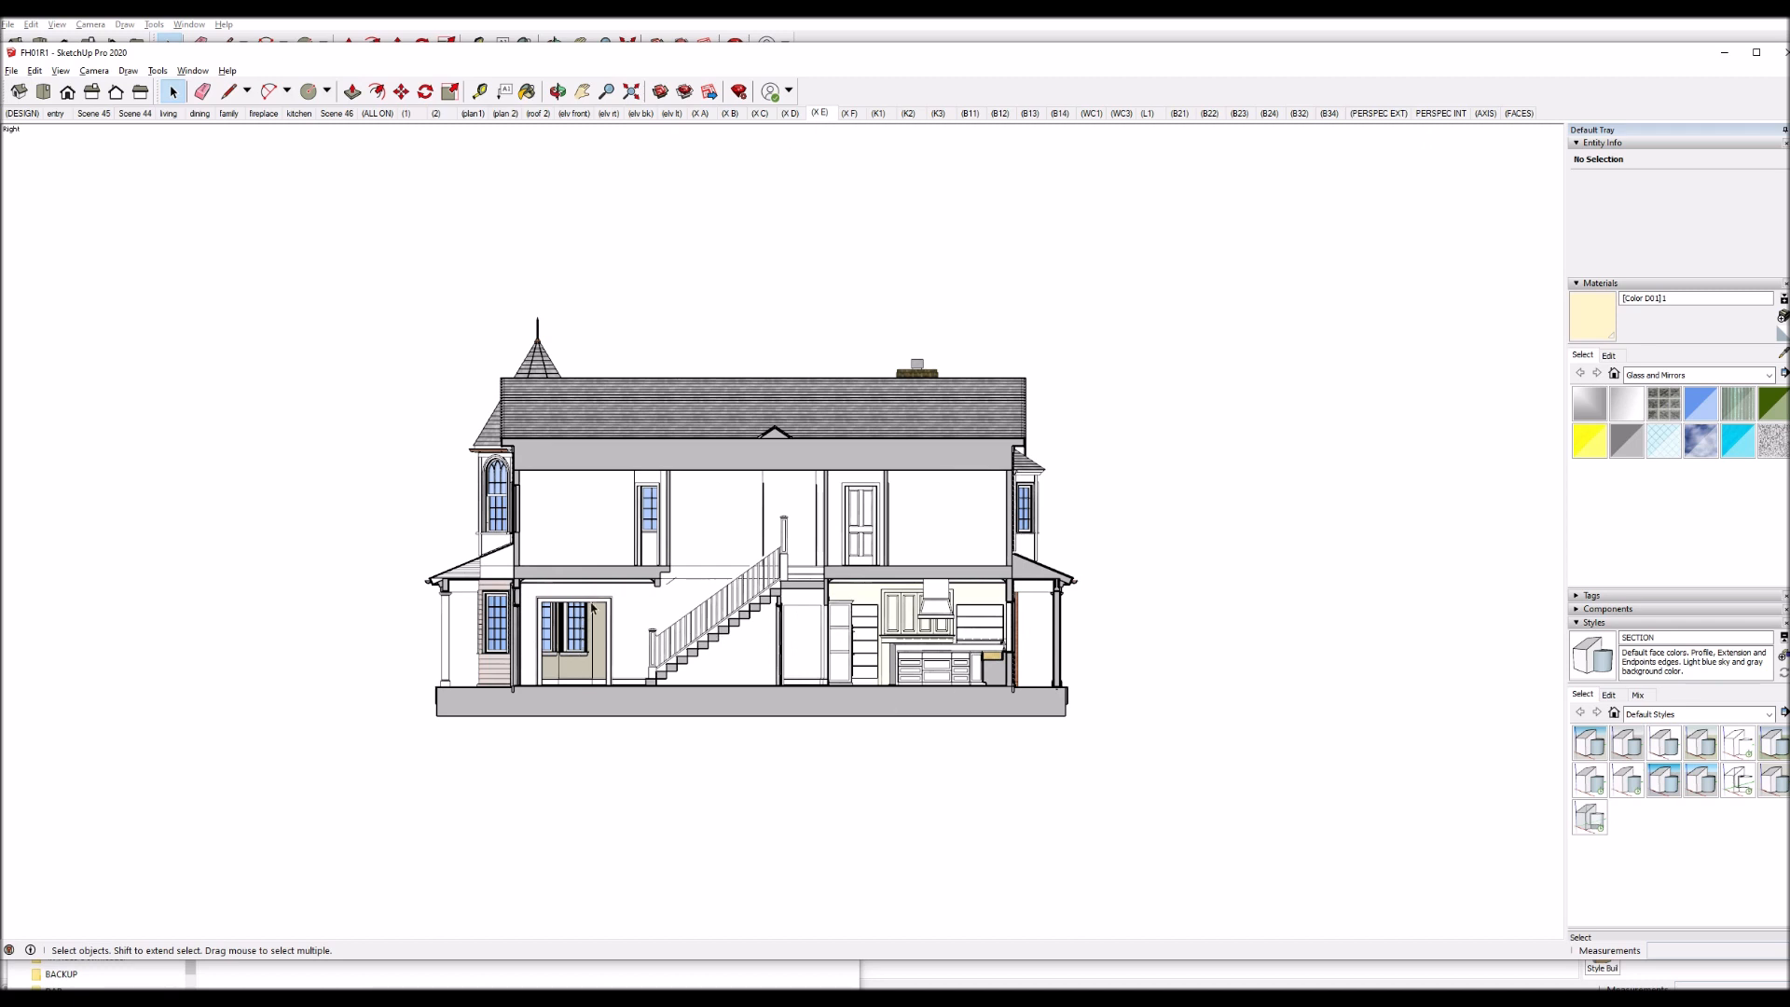
left_click(849, 113)
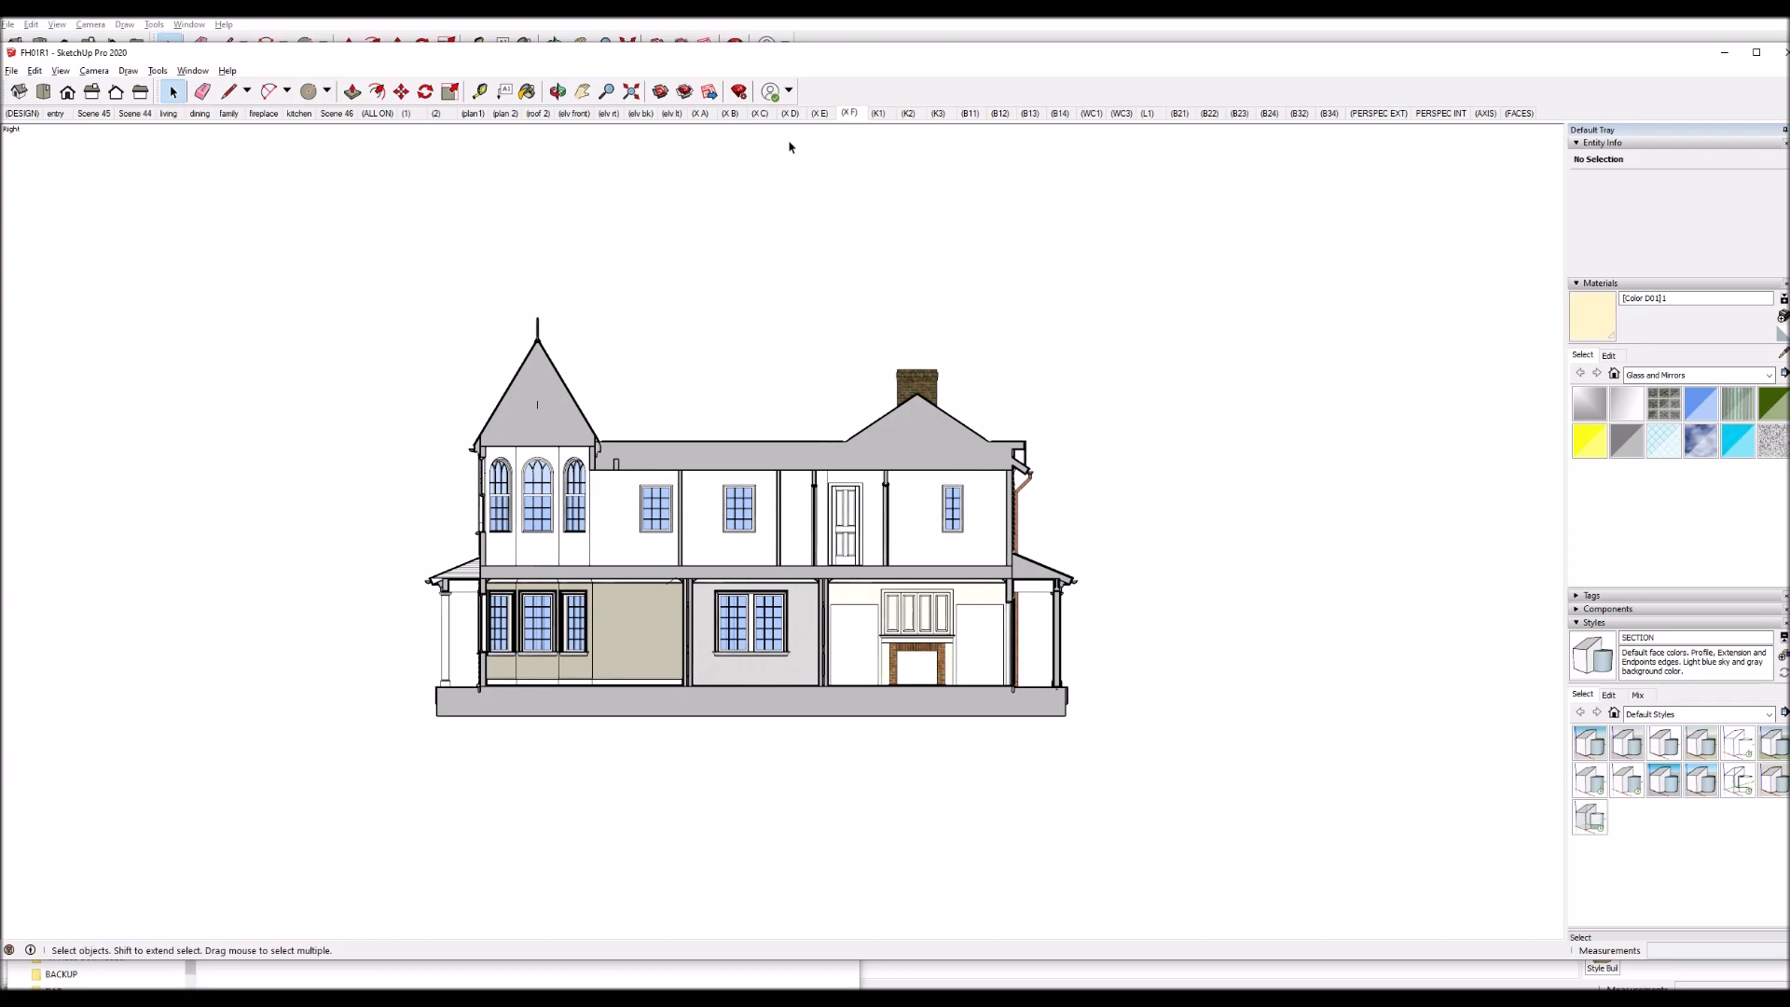
left_click(473, 113)
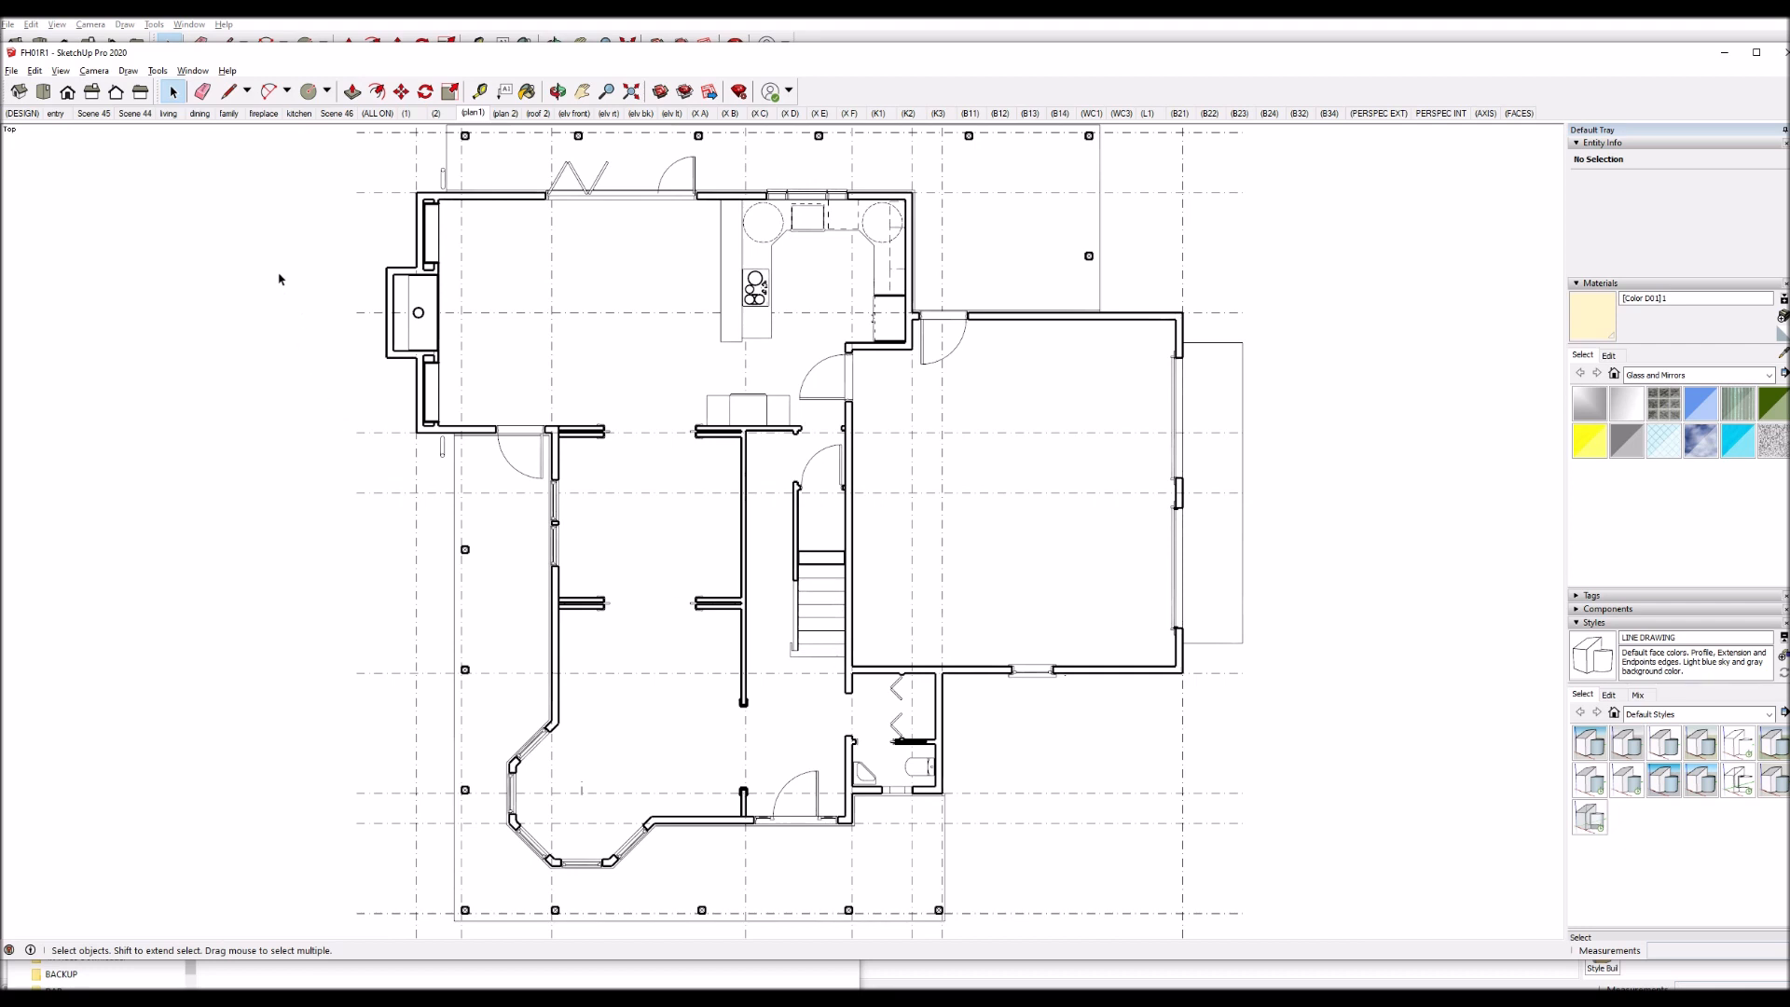
left_click(505, 113)
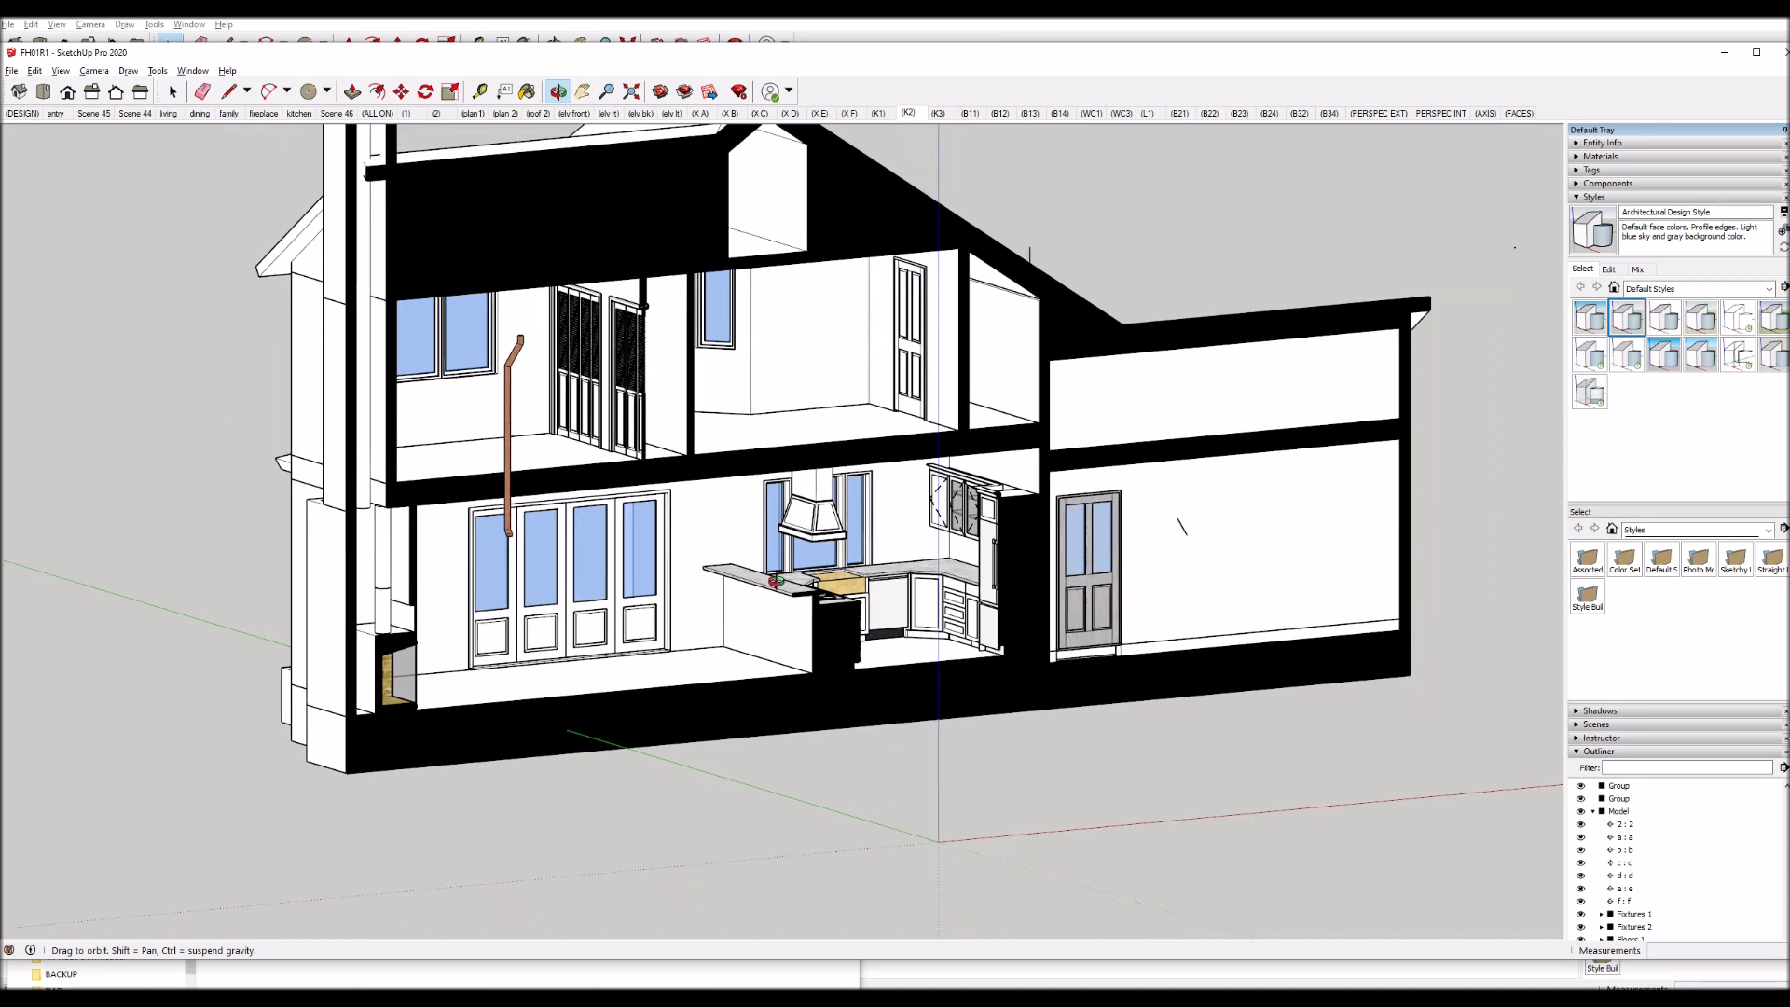
- Examine the black-filled section through the kitchen and garage at an angle, straight on and from close up
scroll(776, 581, "down", 1)
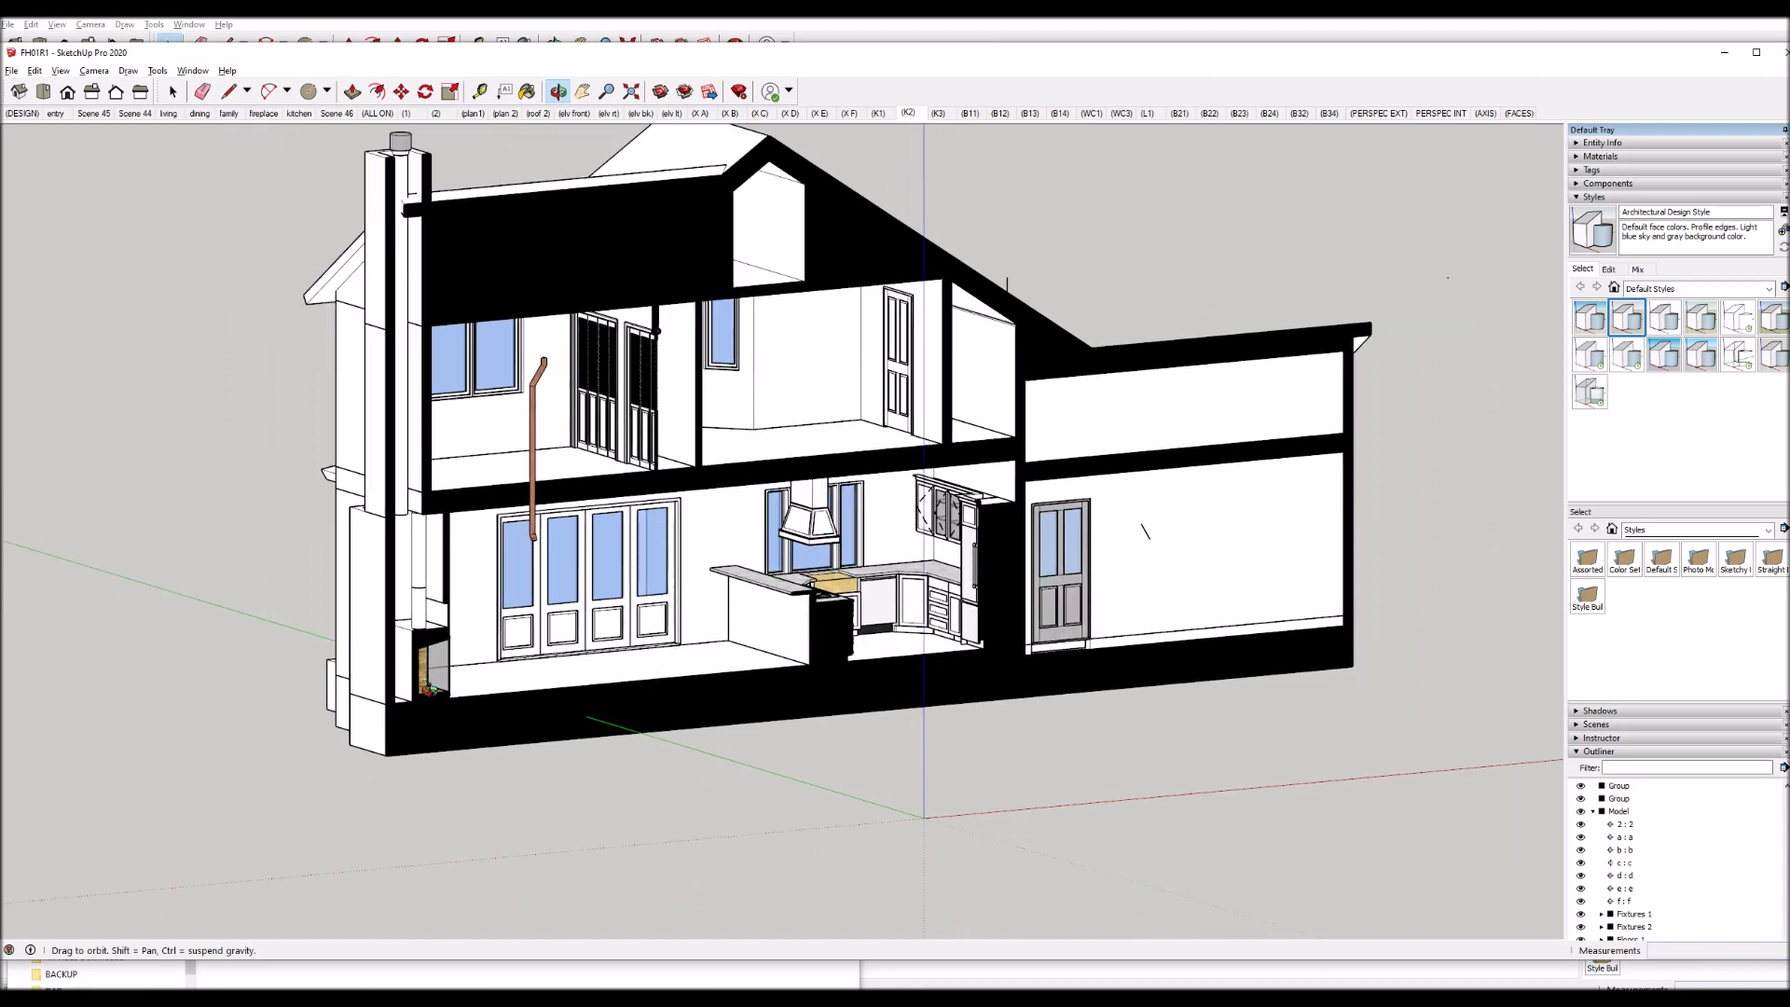
left_click_drag(815, 637, 984, 656)
key("h")
key("o")
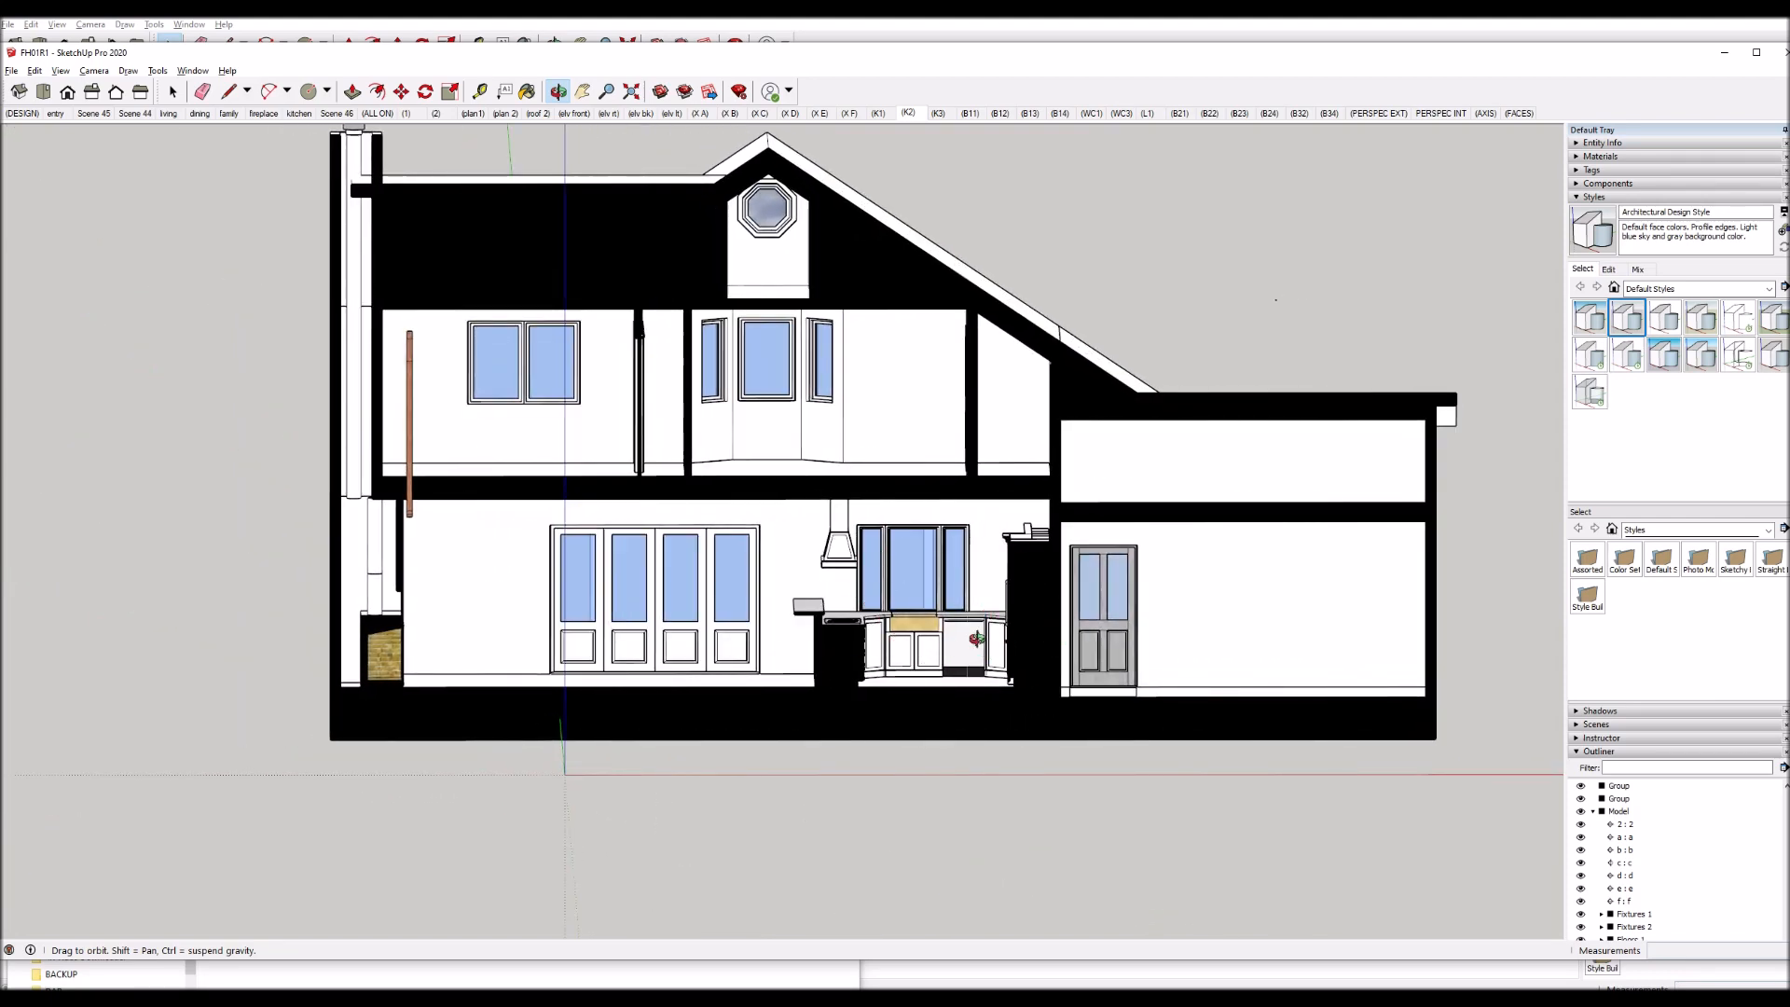
scroll(978, 638, "up", 3)
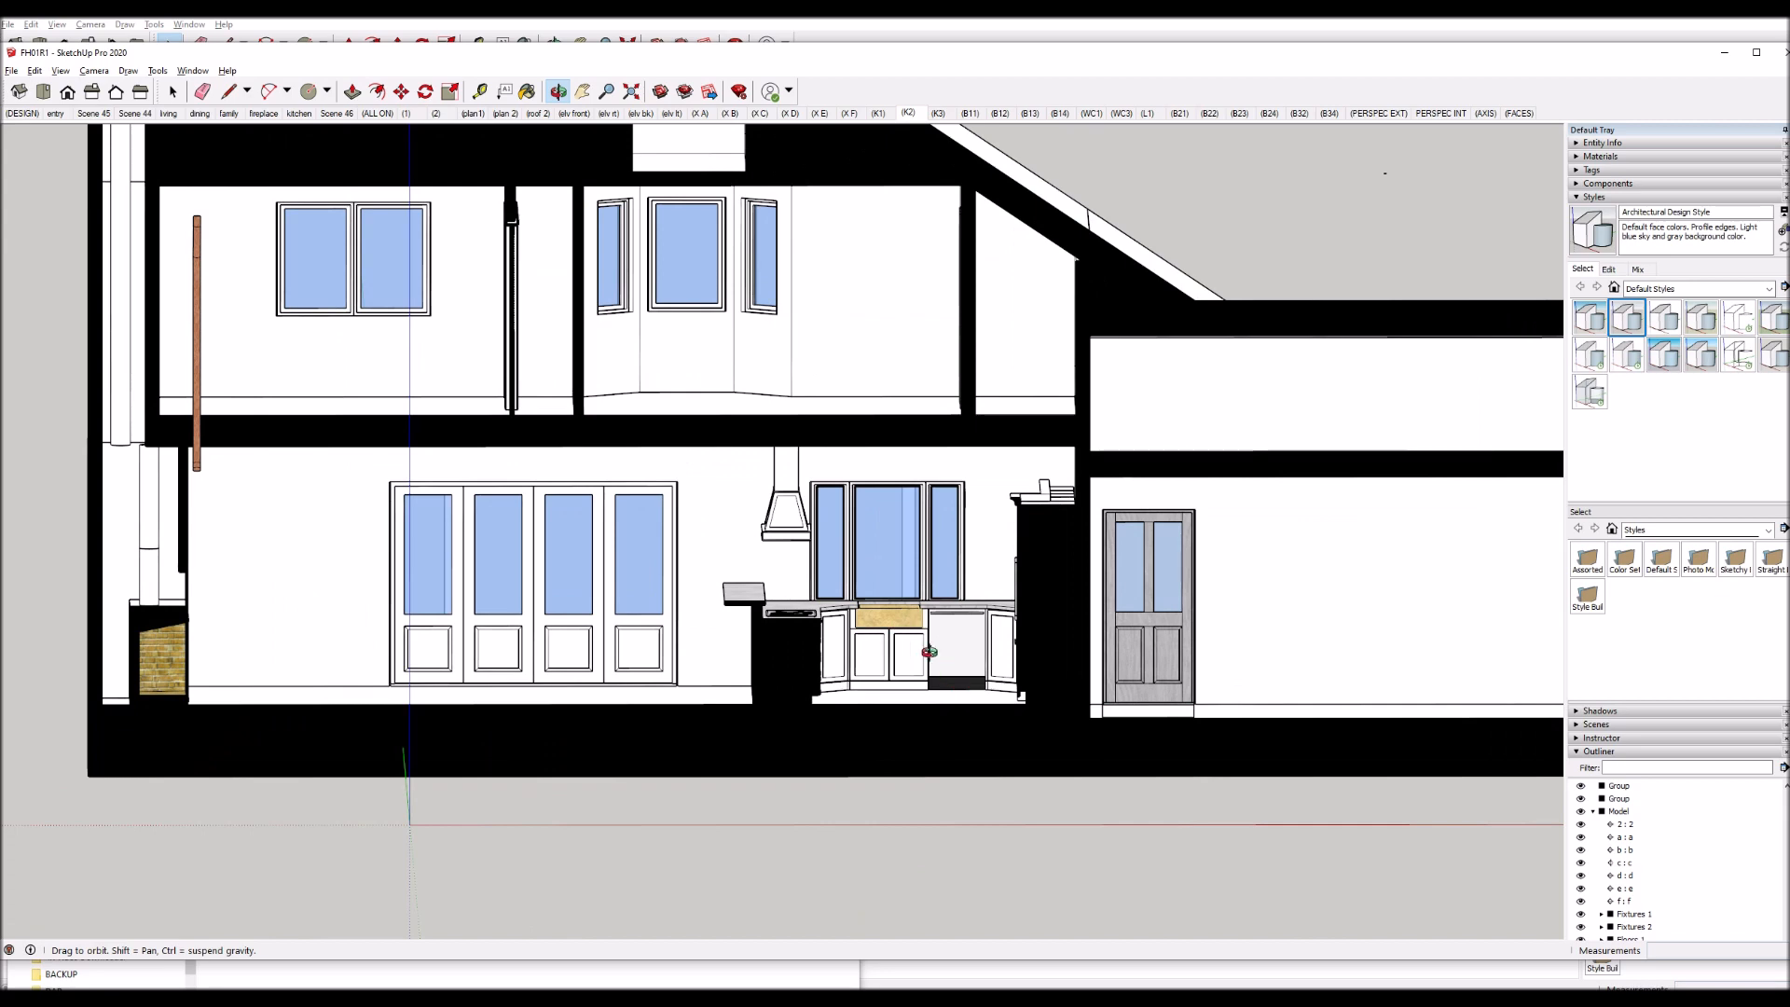
left_click_drag(846, 633, 842, 554)
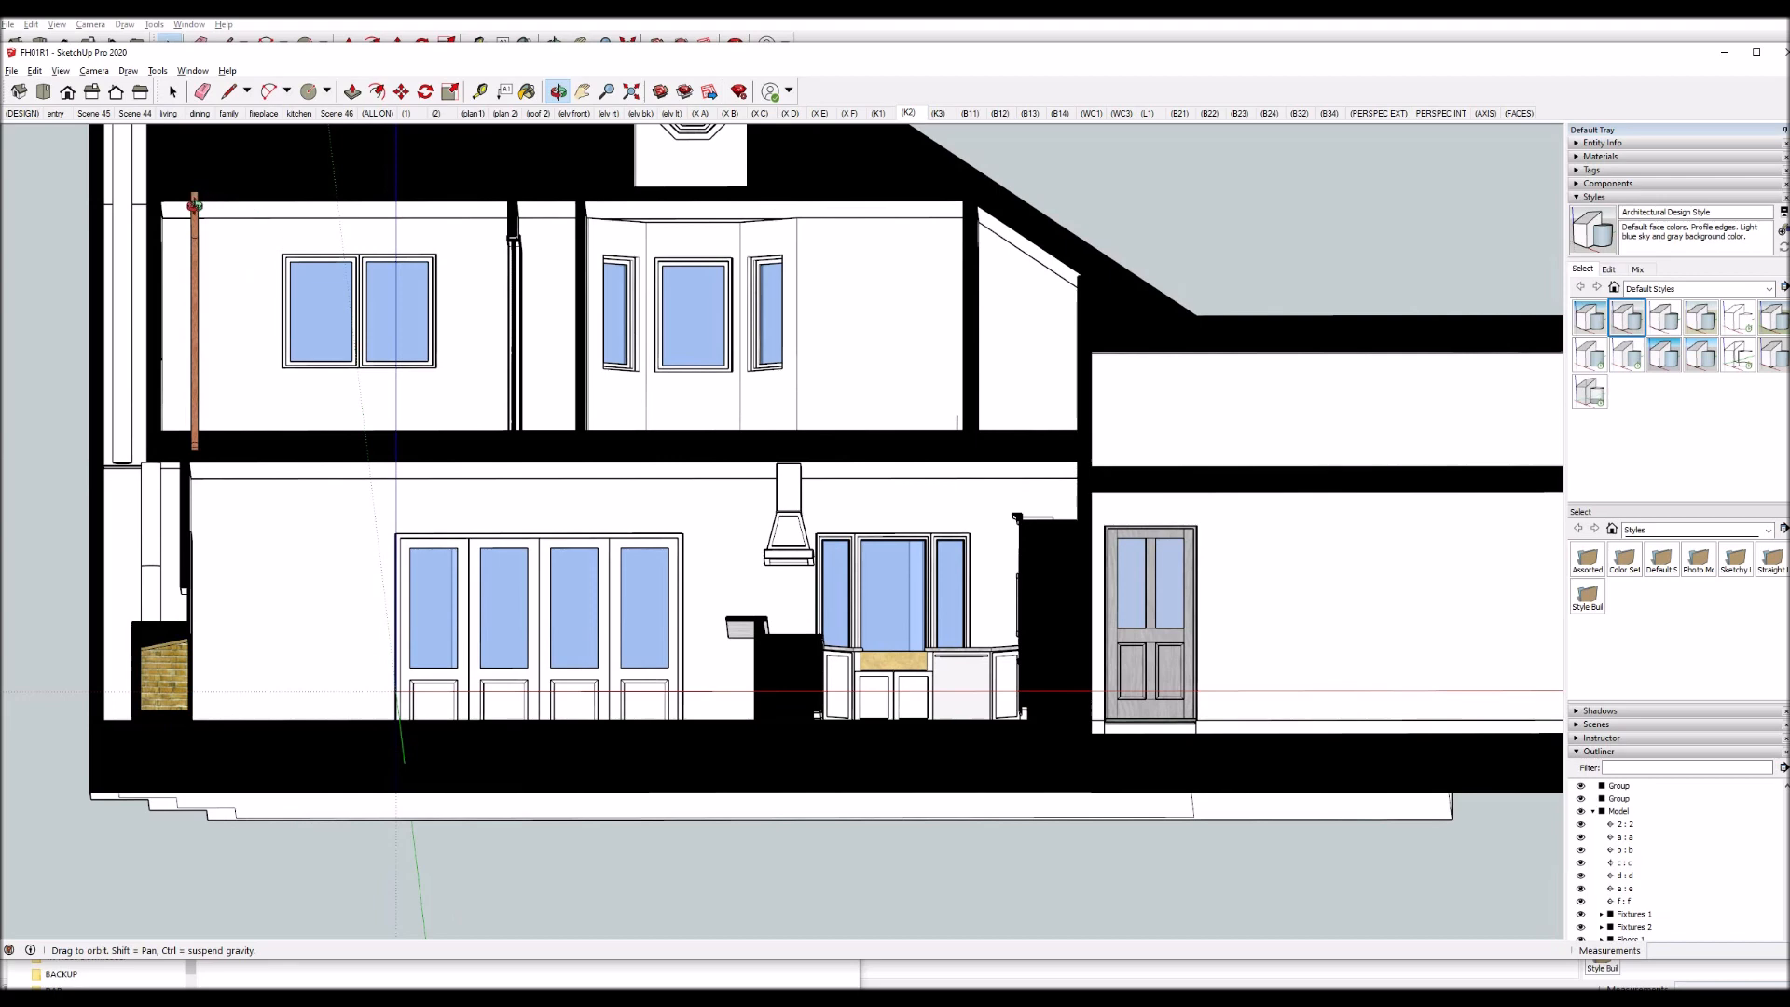
- Set the standard front view and frame the ground-floor section from the fireplace to the kitchen
left_click(67, 92)
key("h")
left_click_drag(1119, 433, 854, 441)
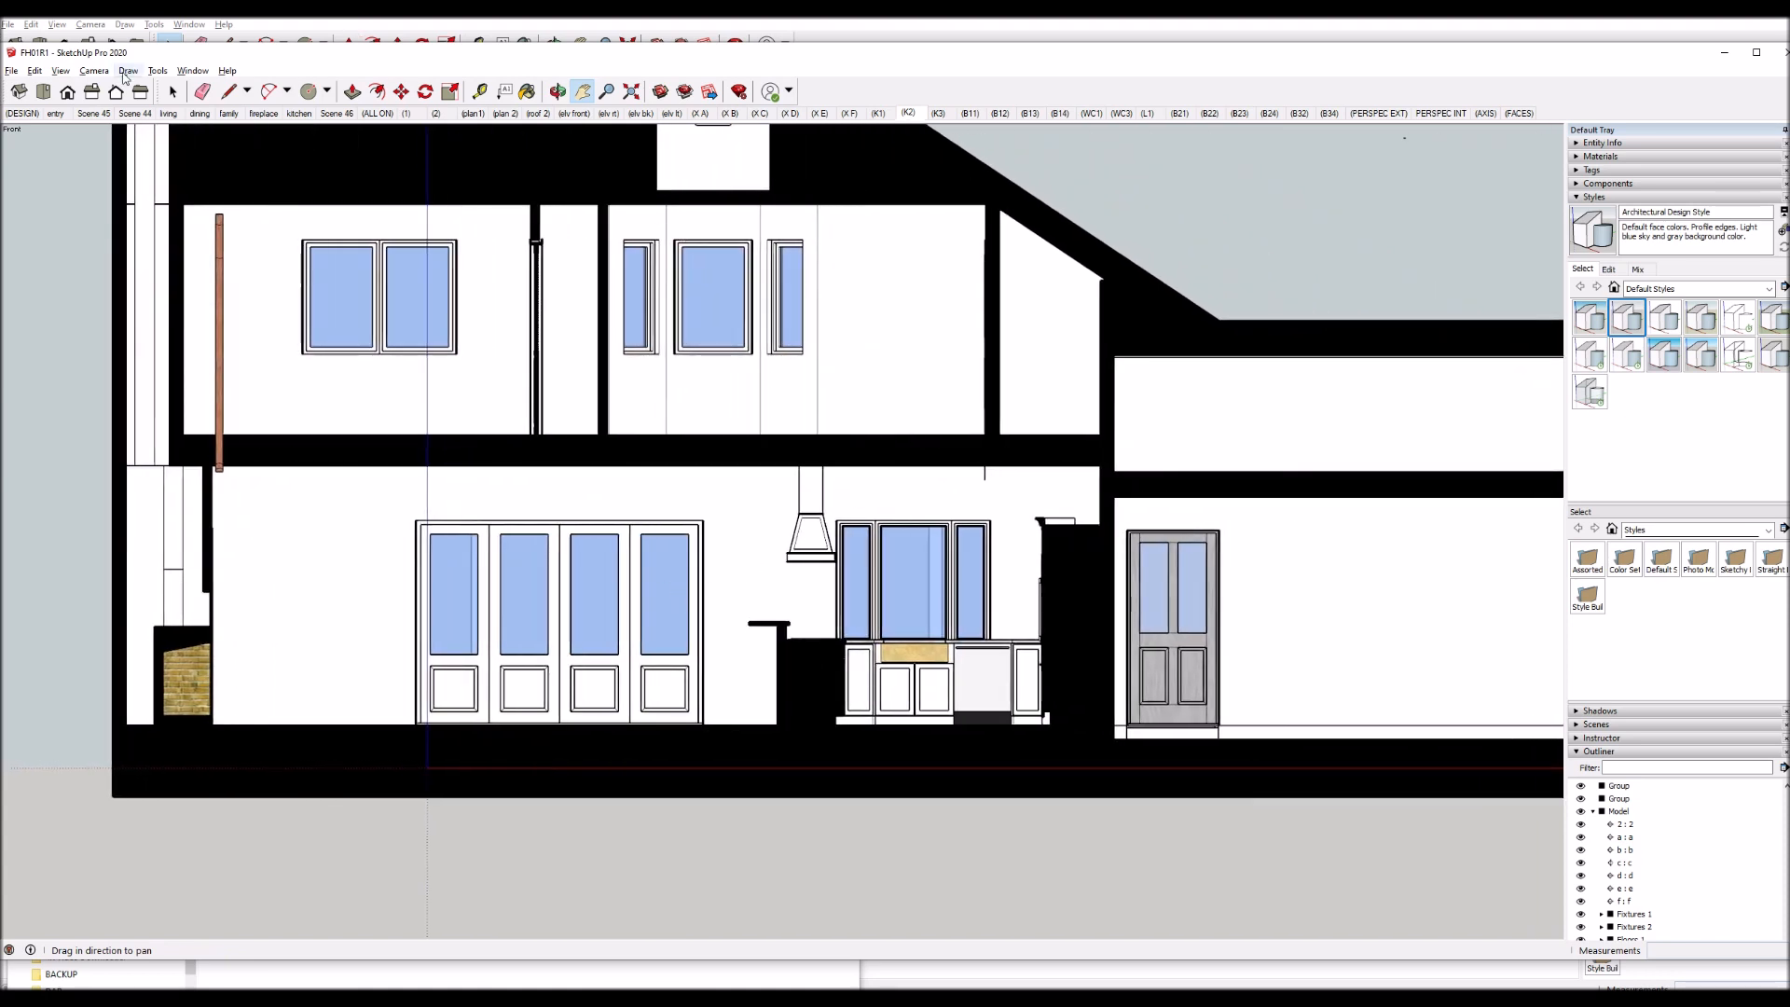
left_click(94, 72)
left_click(322, 66)
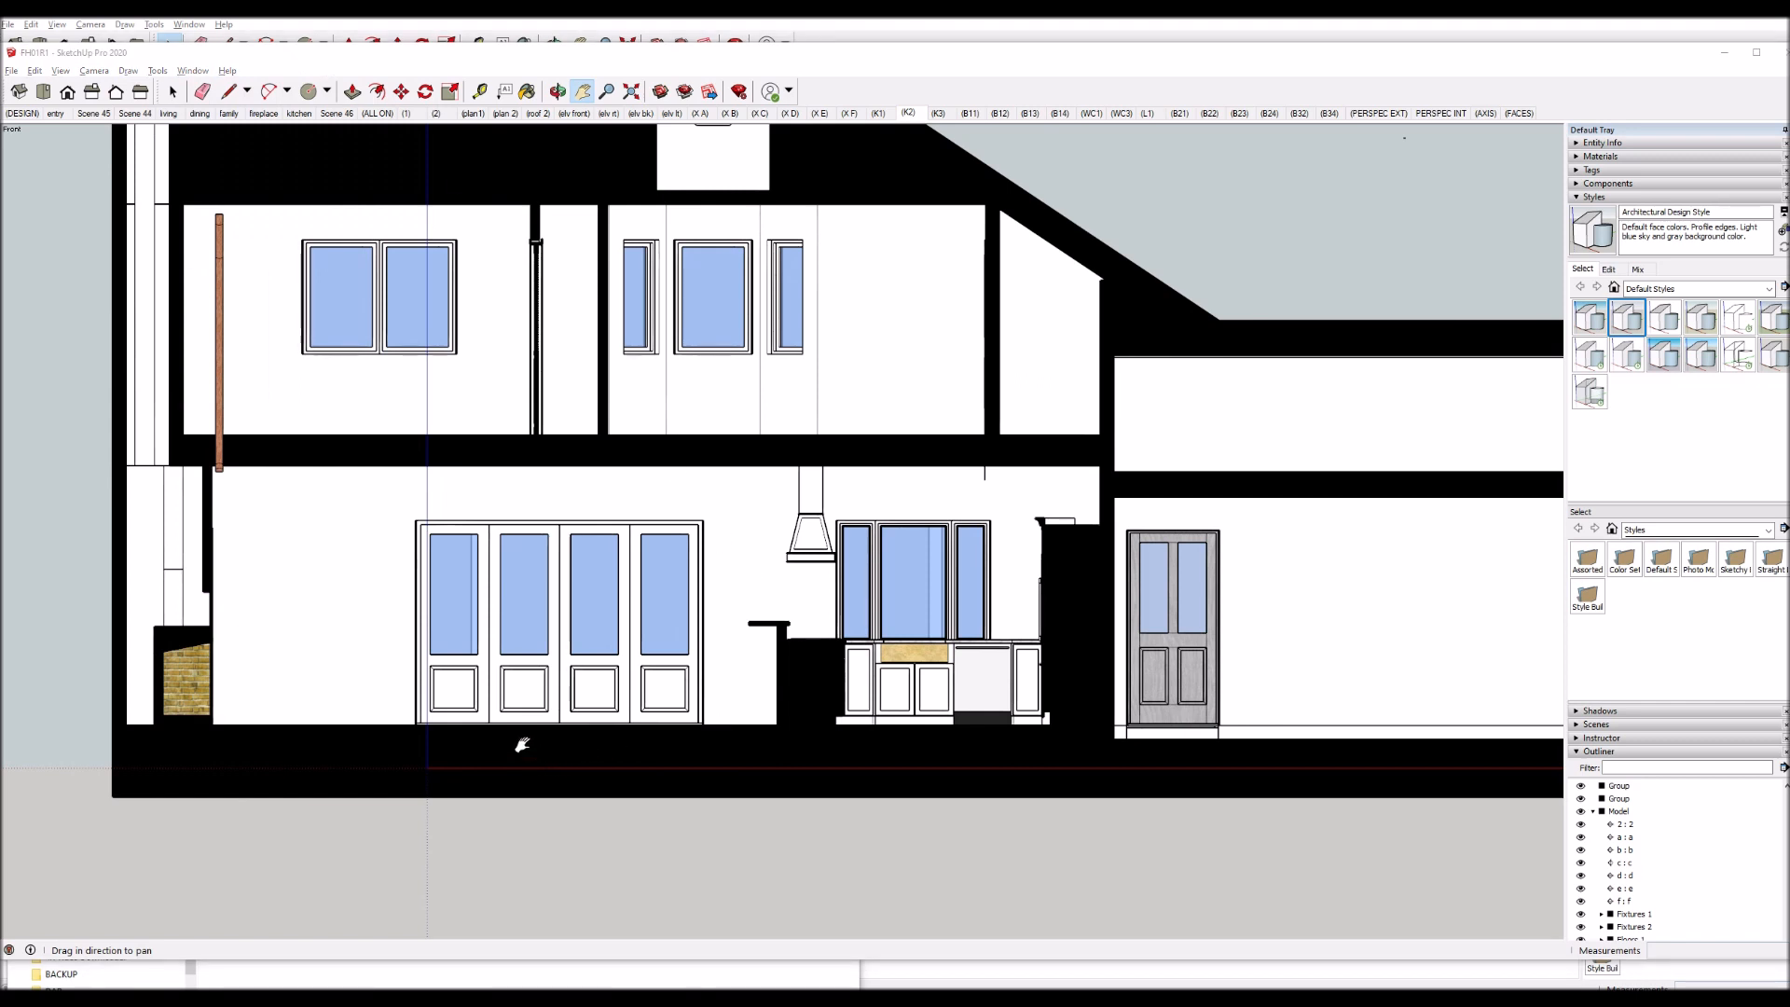
scroll(523, 744, "up", 1)
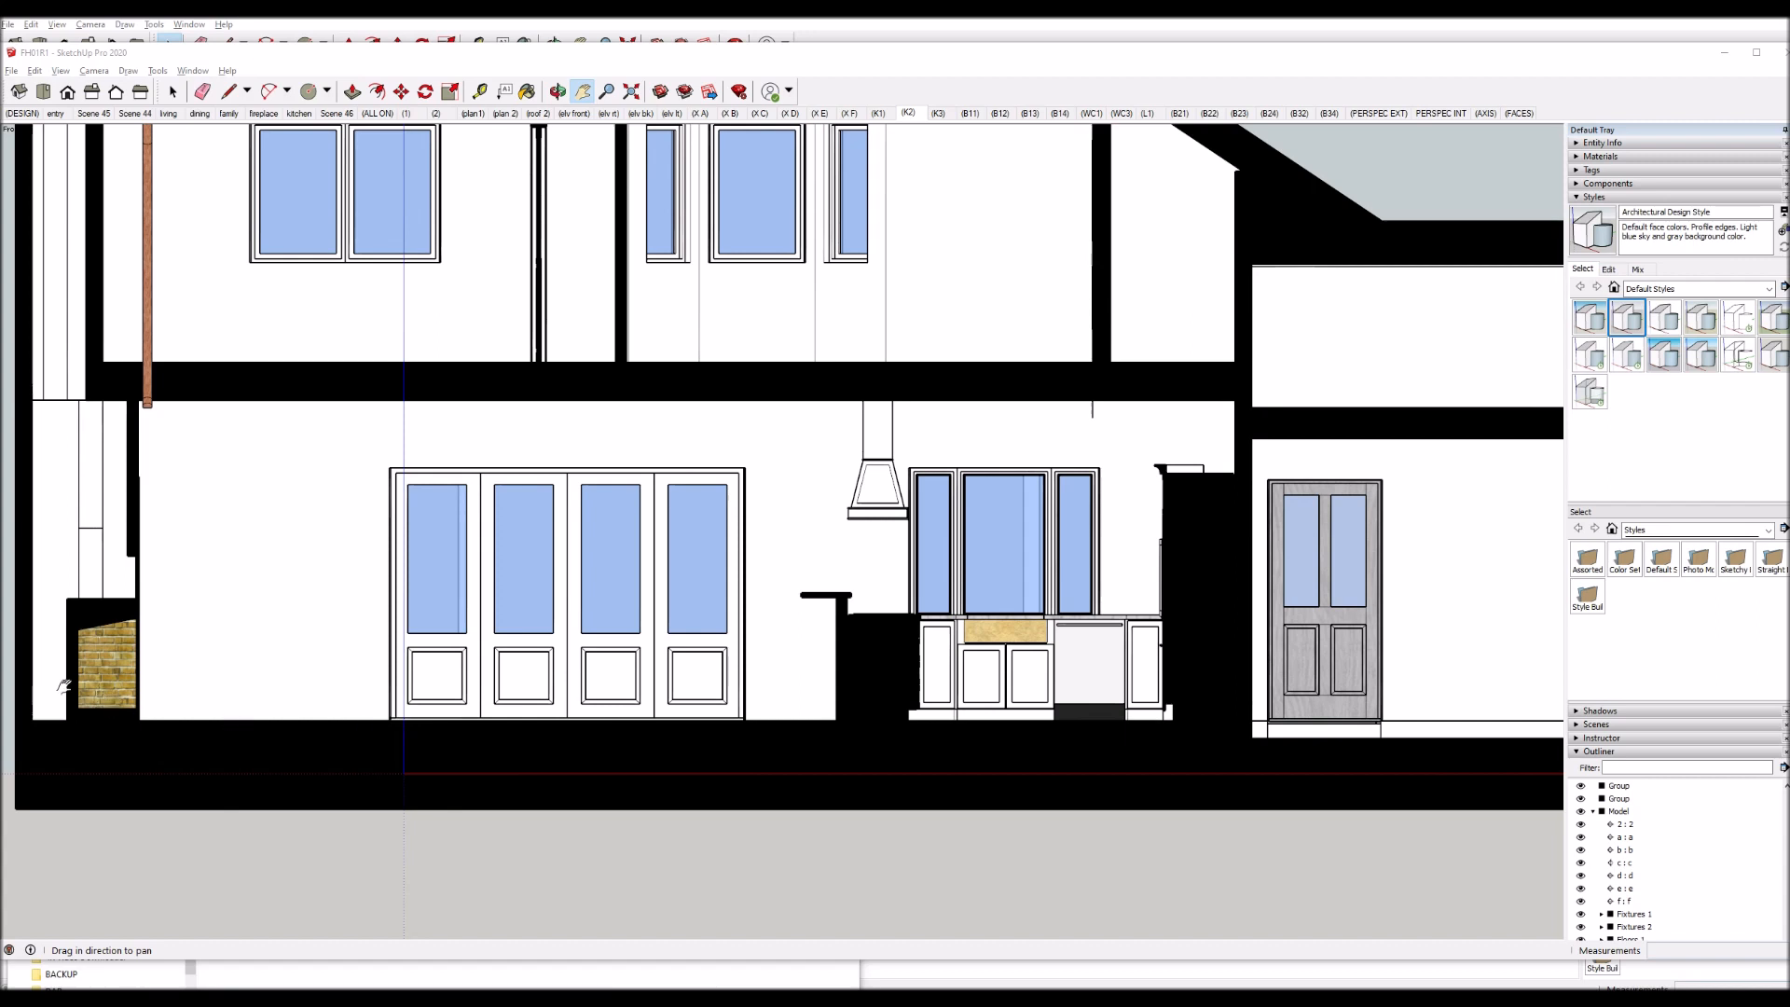
scroll(11, 688, "up", 1)
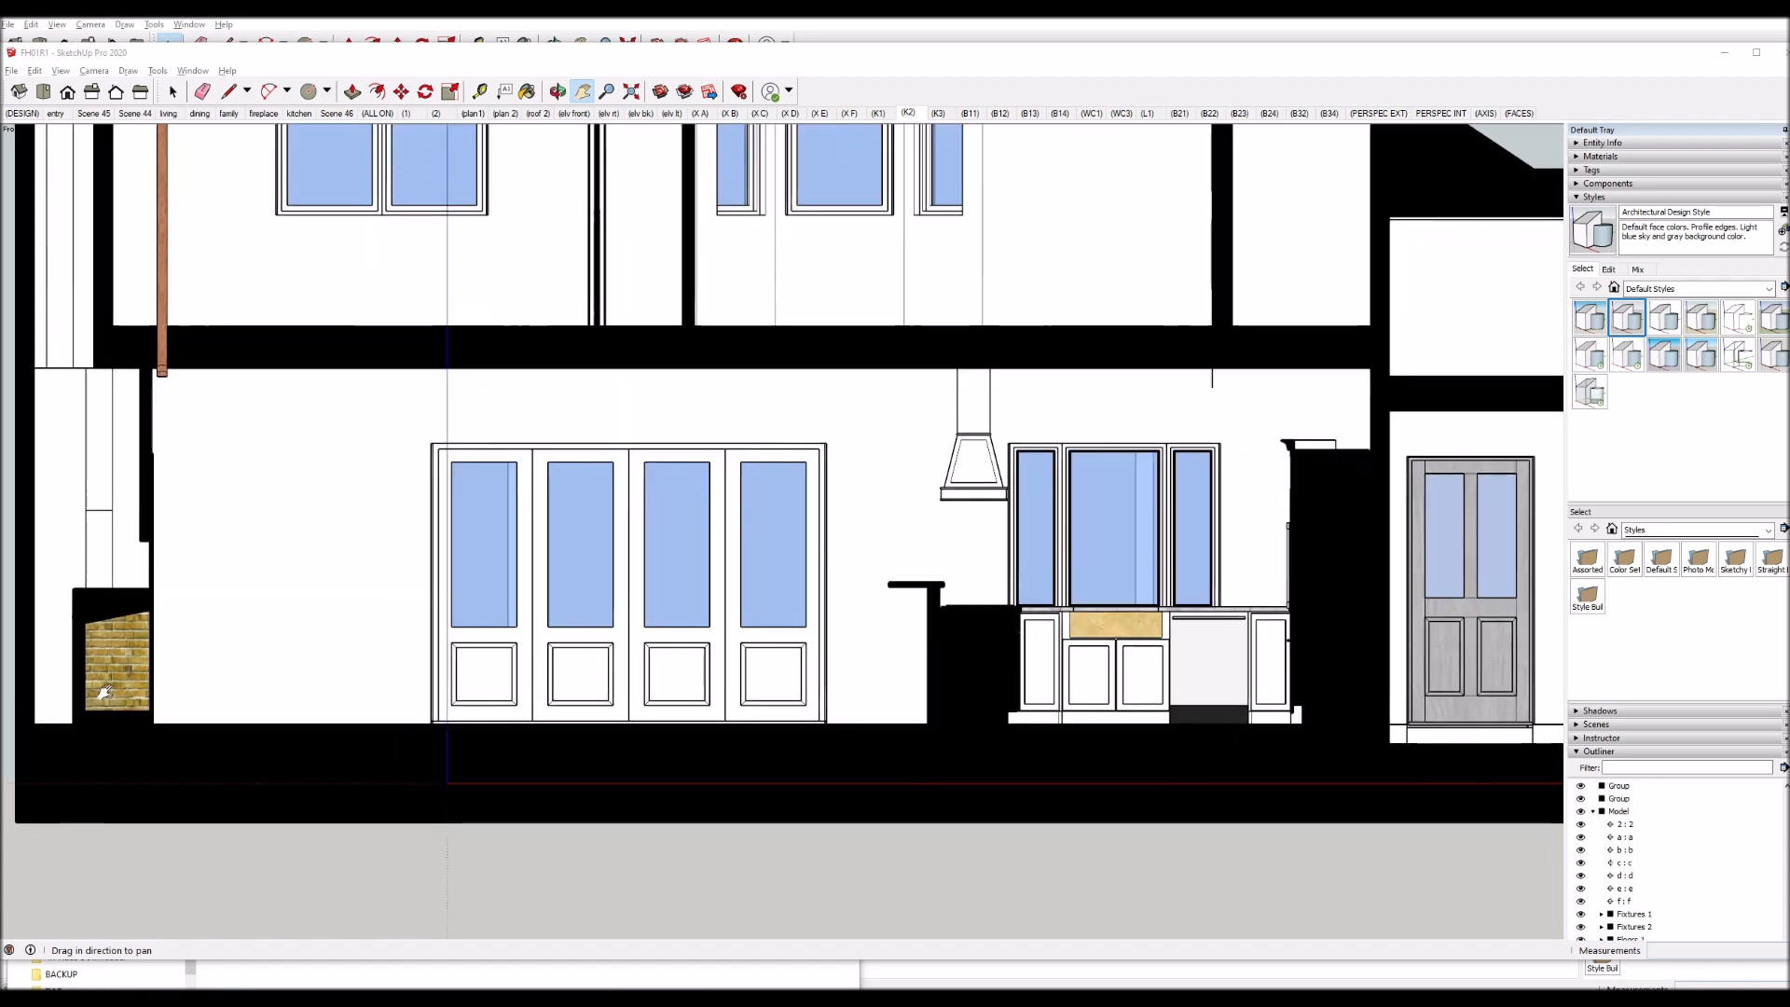